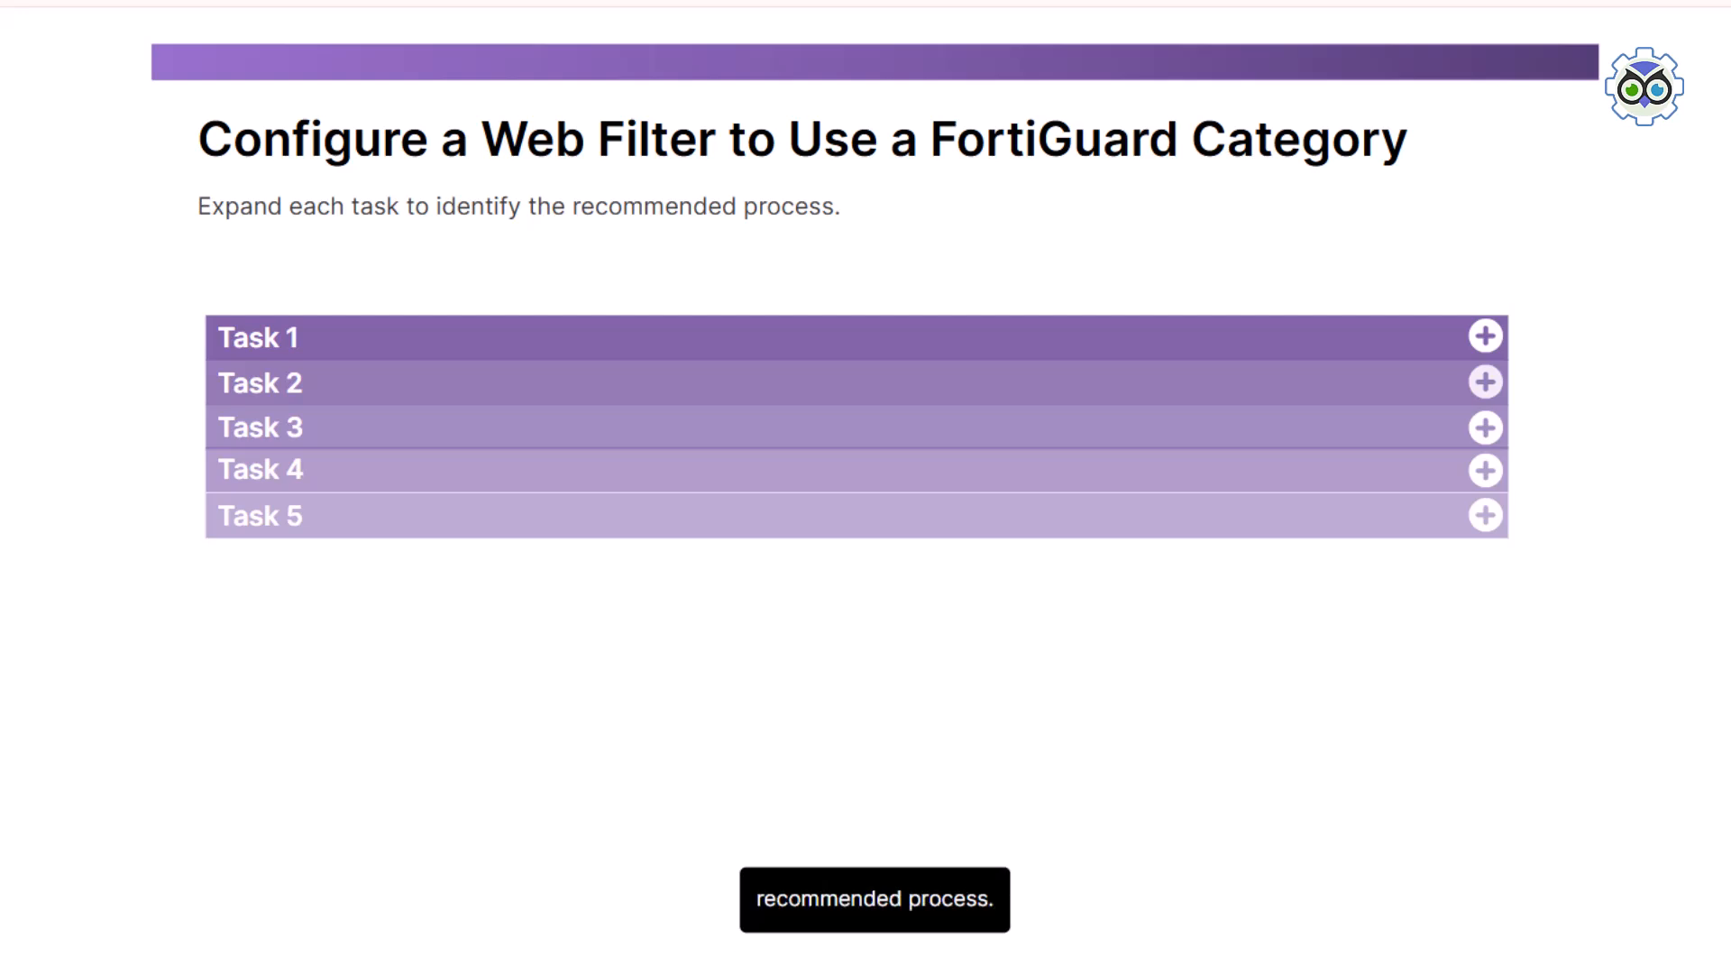
Step: Expand Tasks 1 through 4 of the FortiGuard category web filter process to review each recommended task
click(1483, 339)
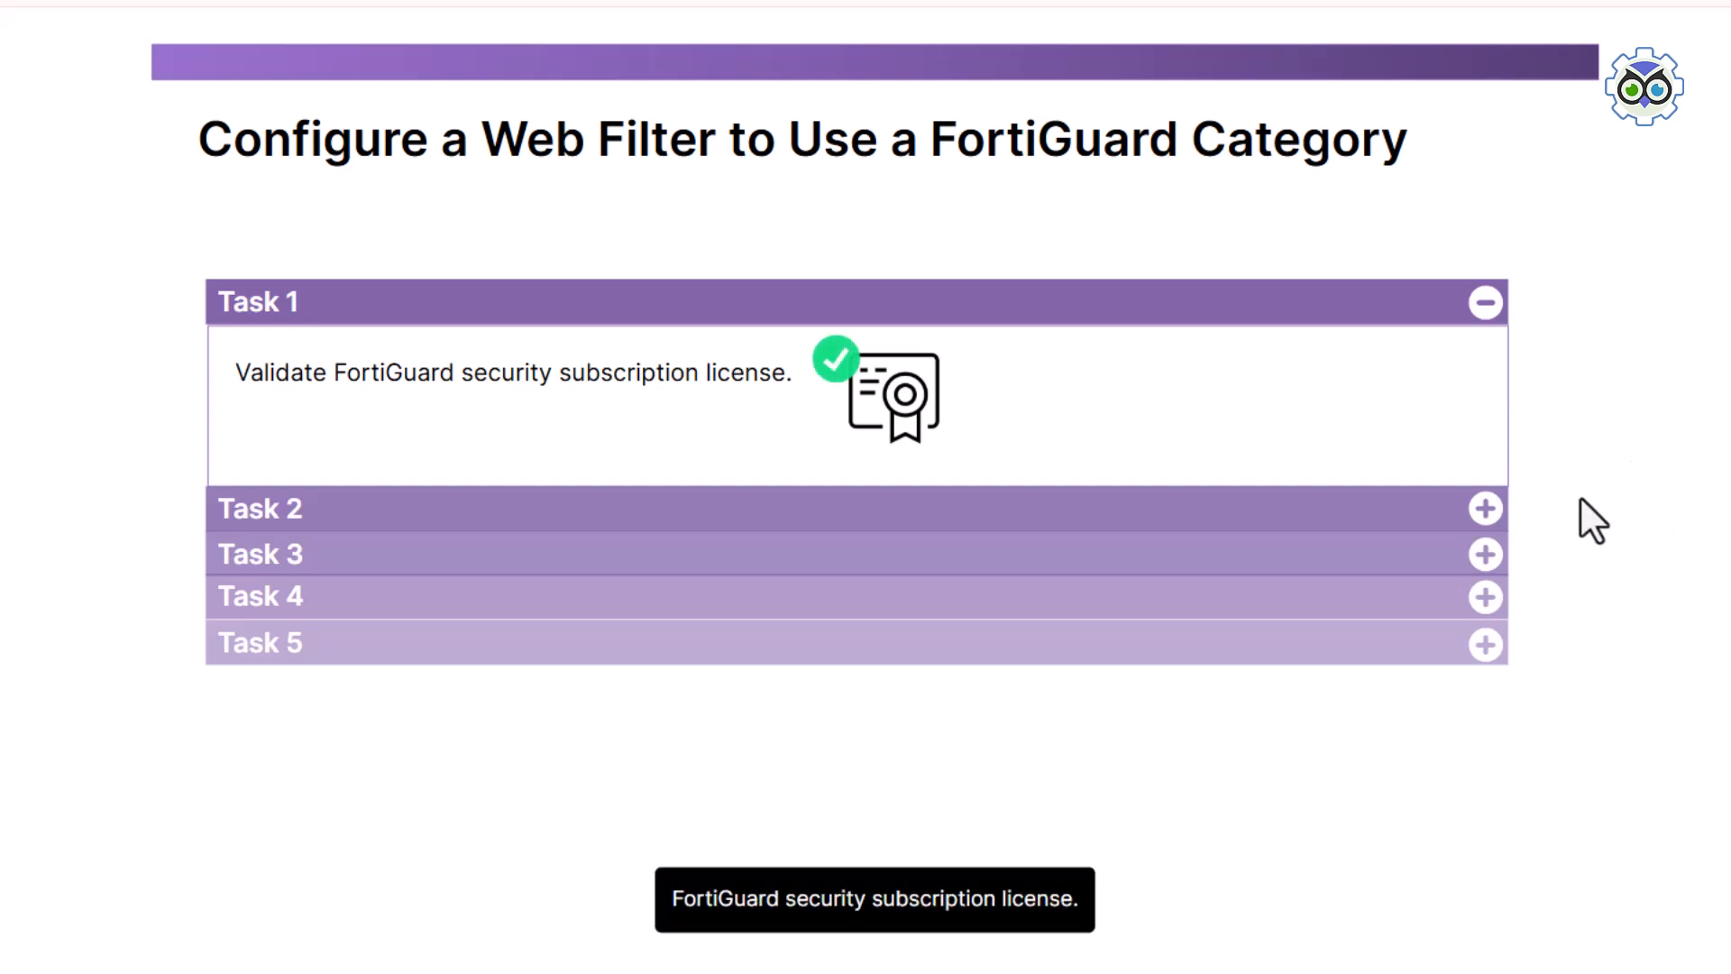
click(1484, 510)
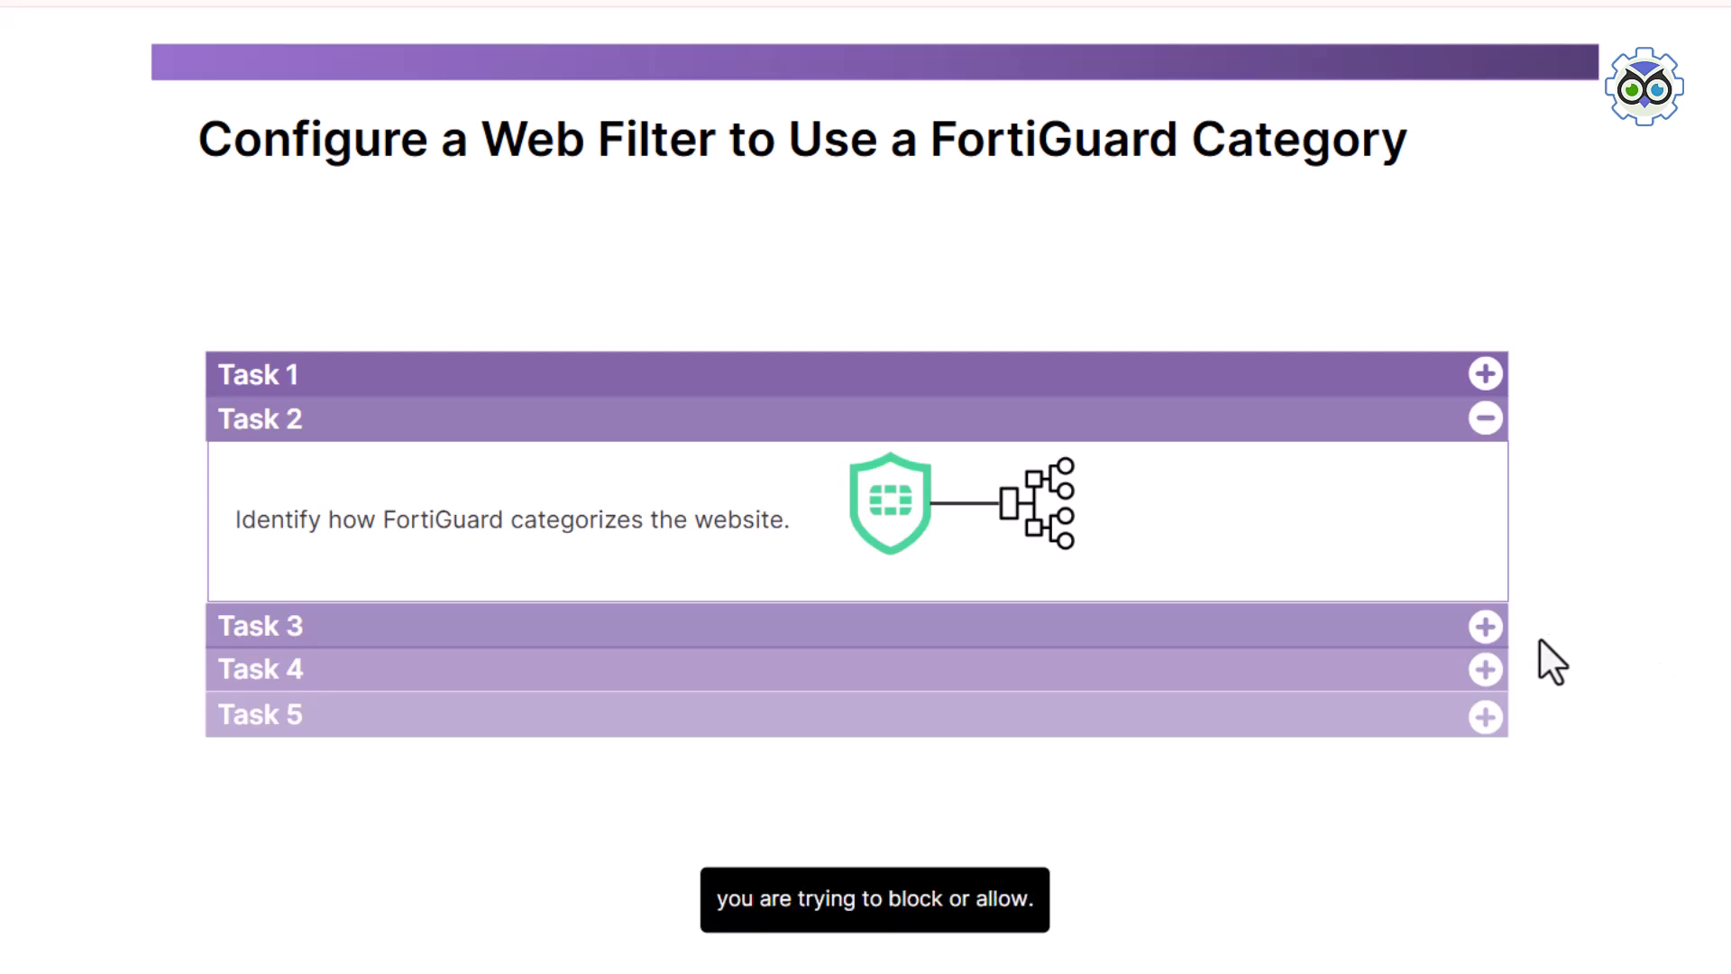
click(1488, 630)
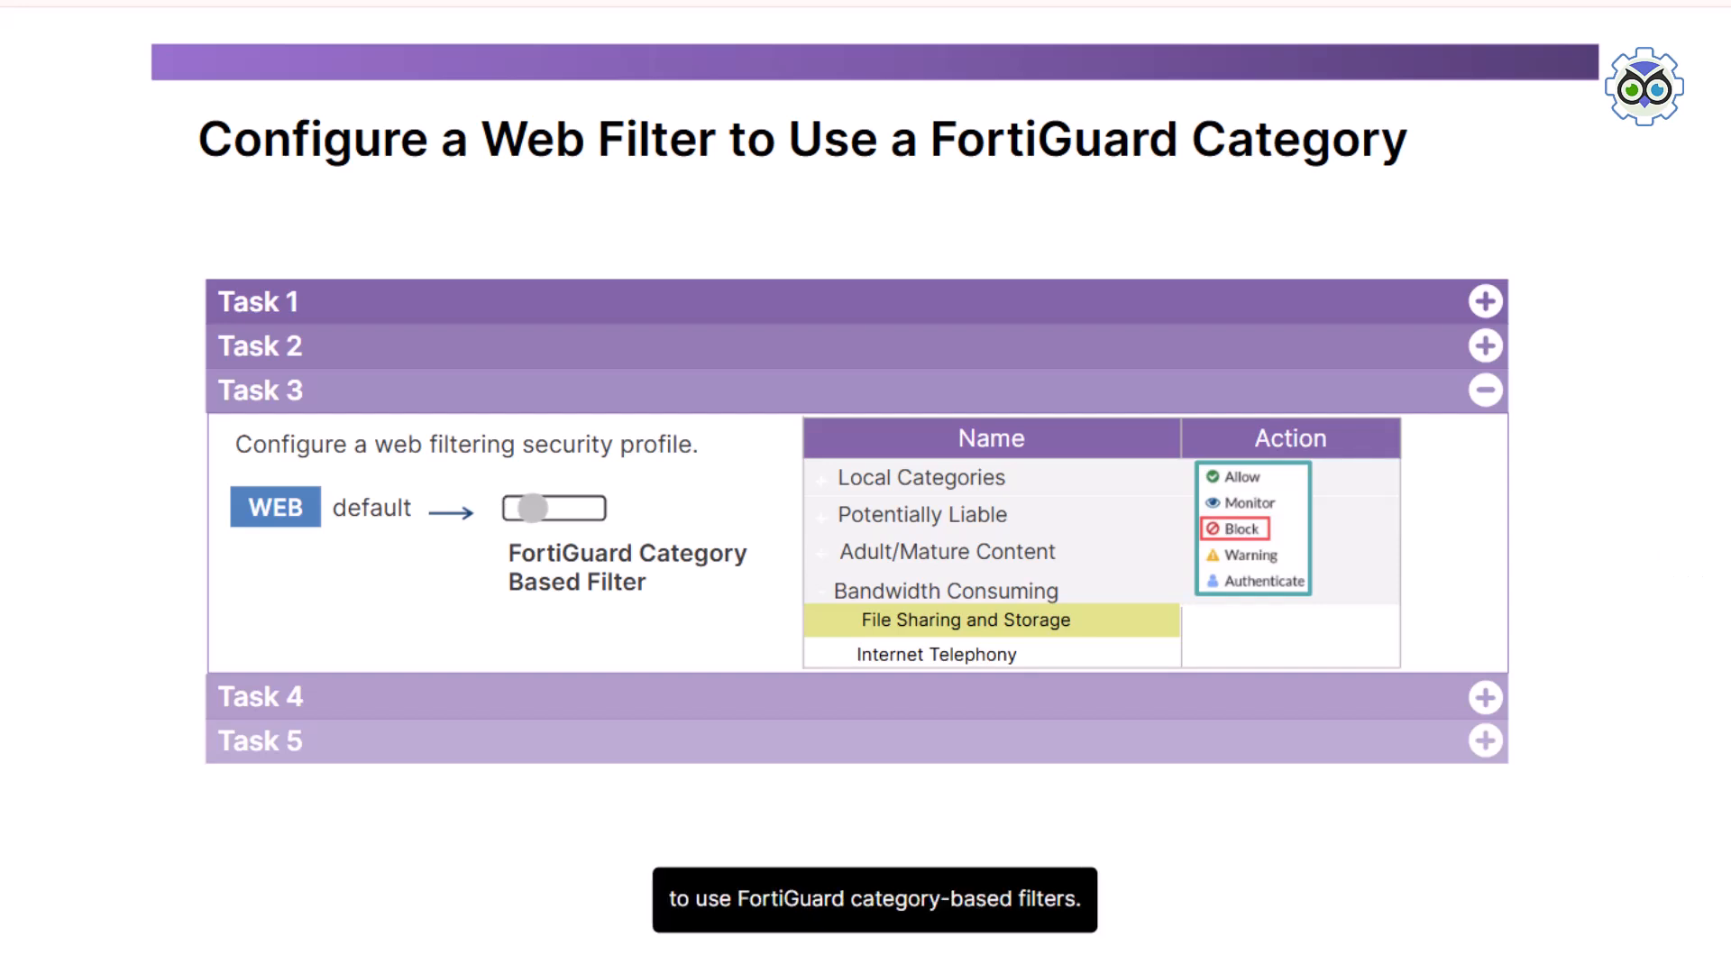
click(1486, 699)
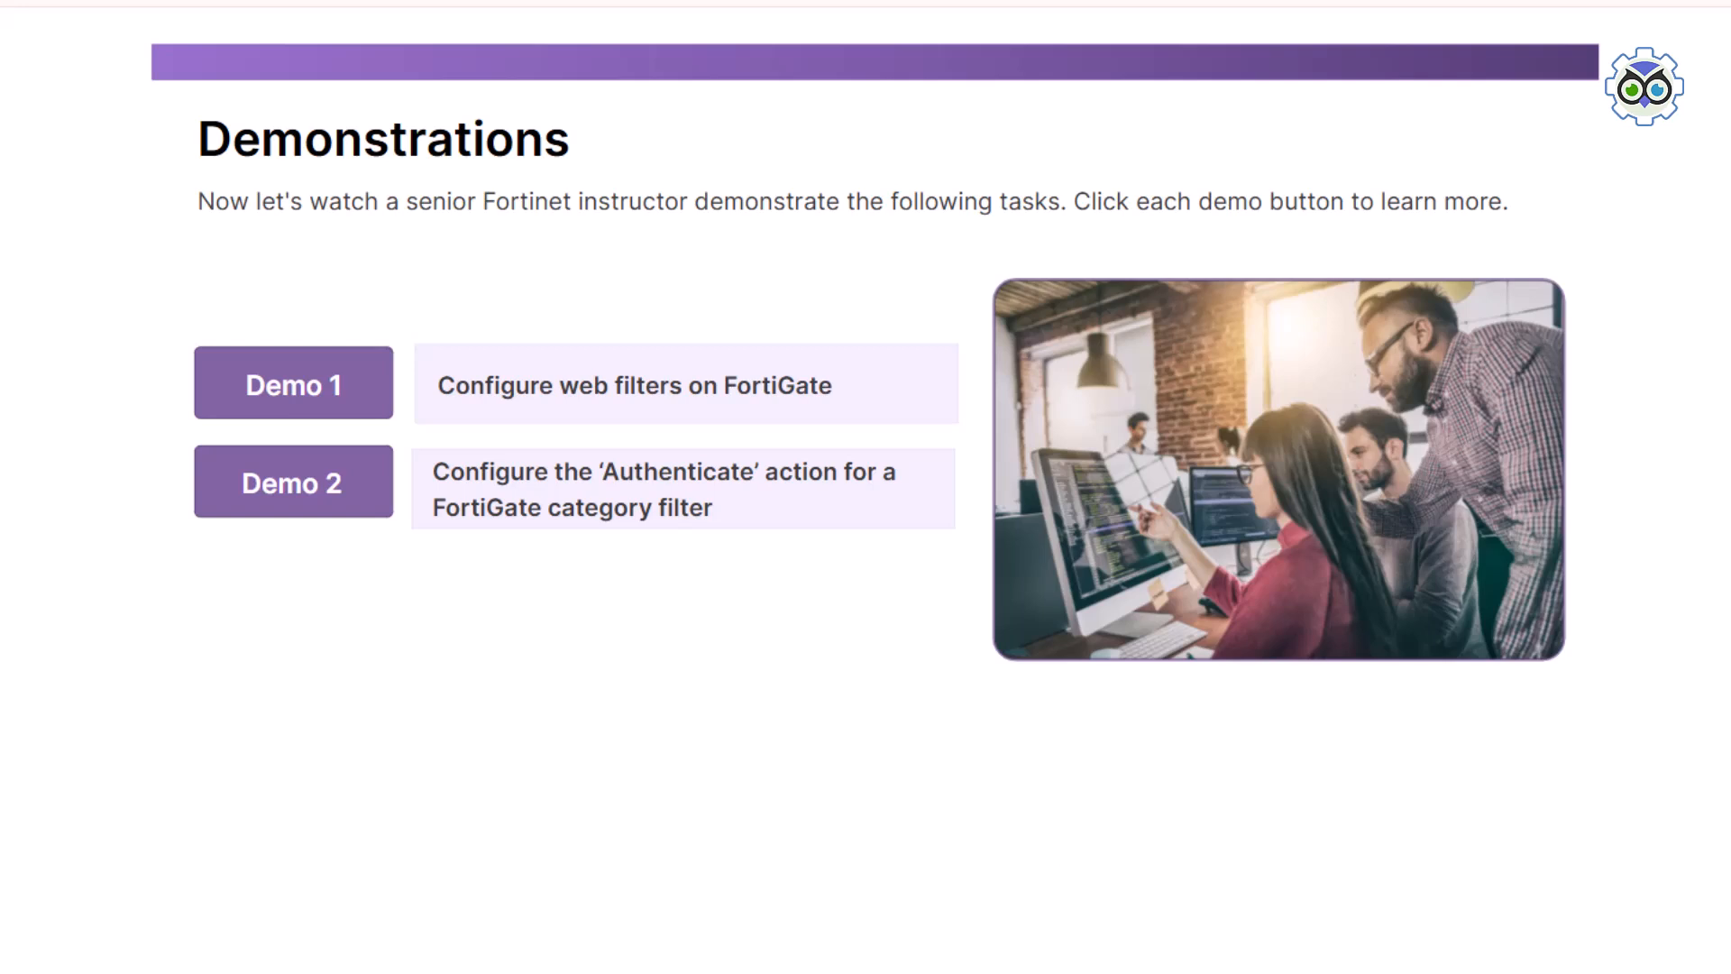
Step: Open Demo 1 on configuring web filters on FortiGate and start the demonstration
click(306, 388)
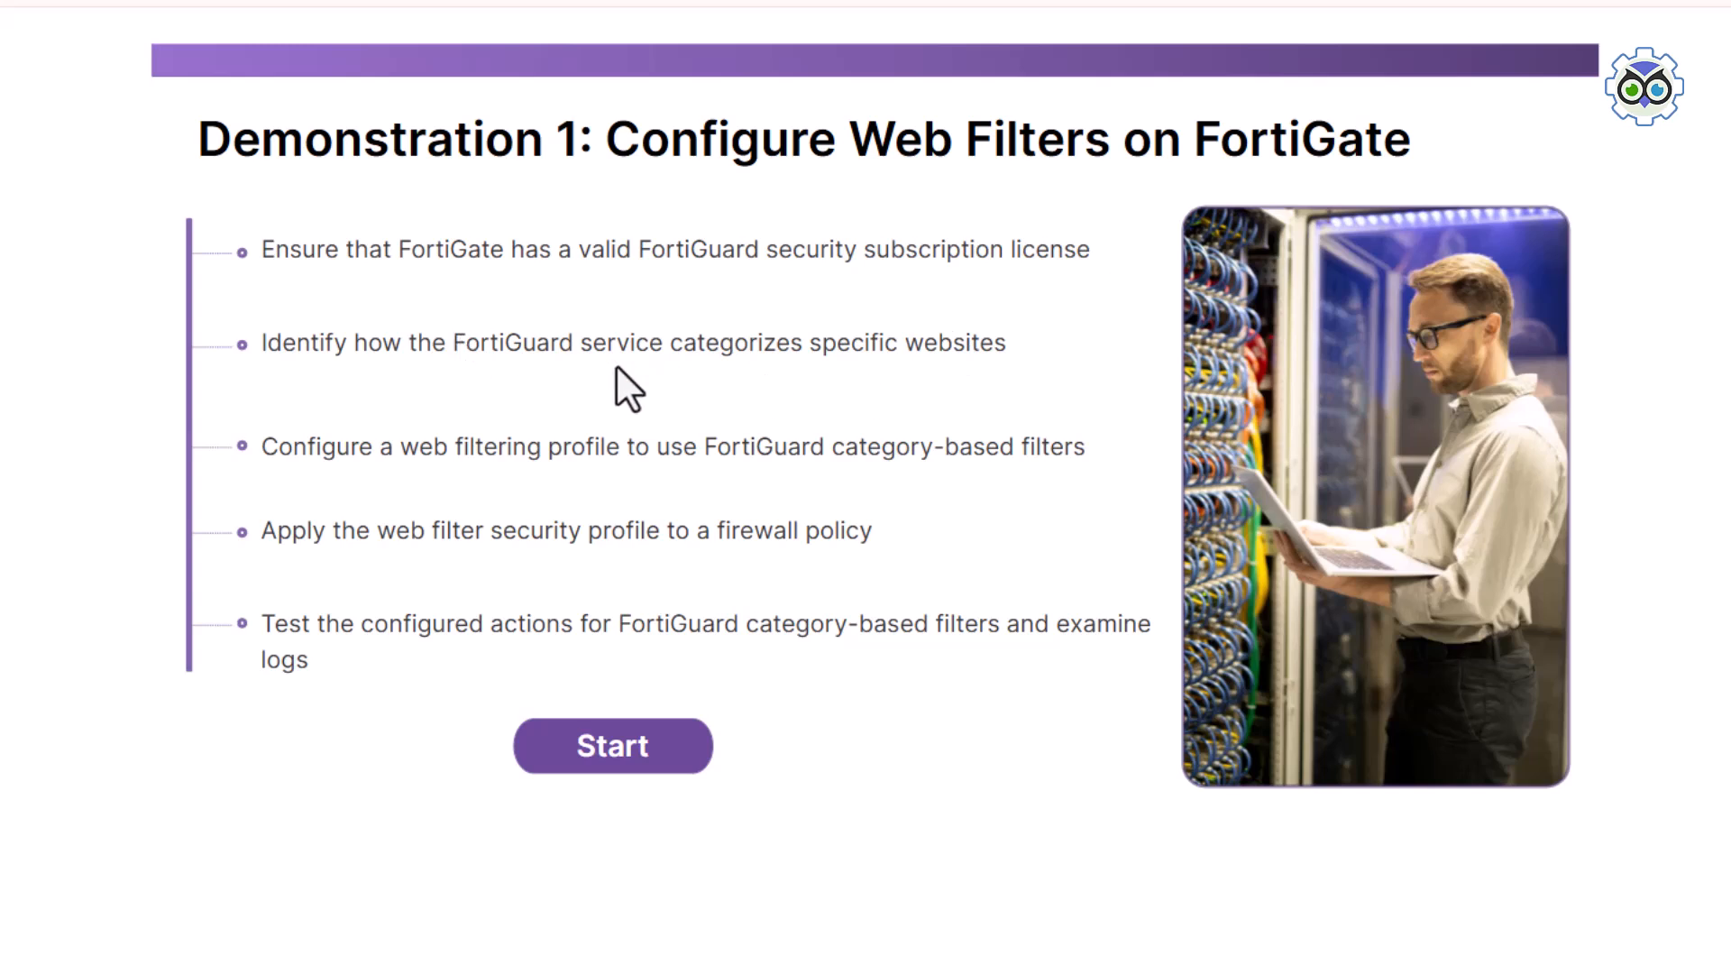
click(618, 740)
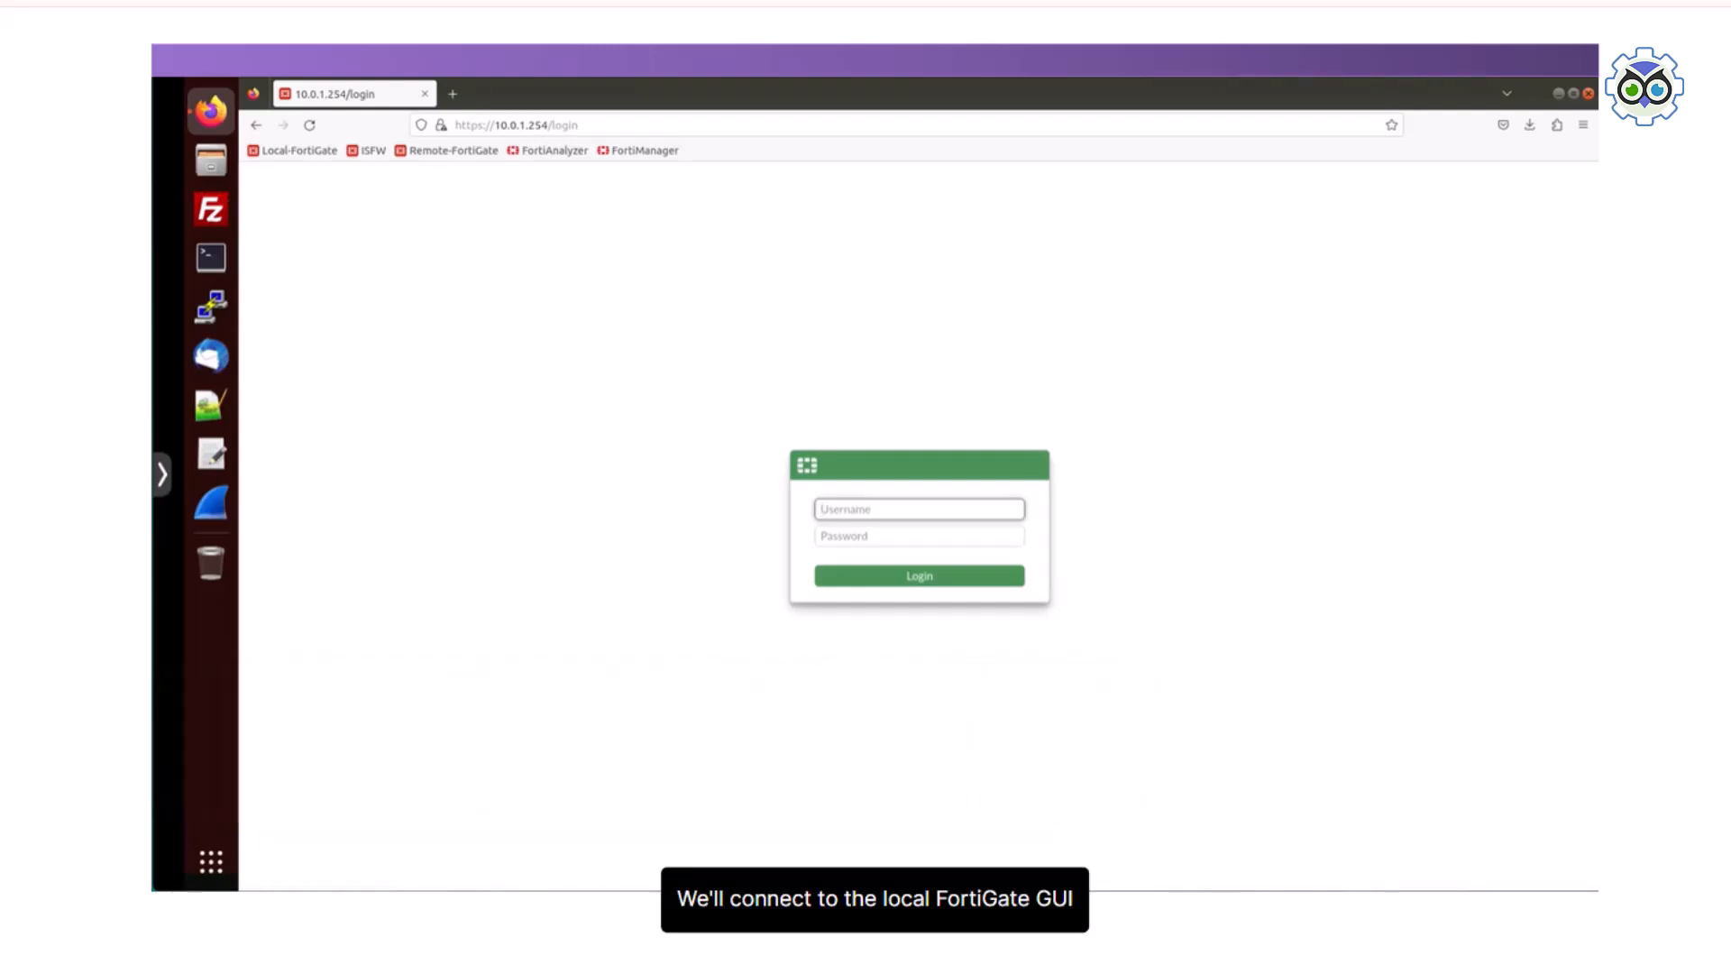
Step: Log in to the Local-FortiGate GUI with the username admin and the account password
text(admin)
key(Tab)
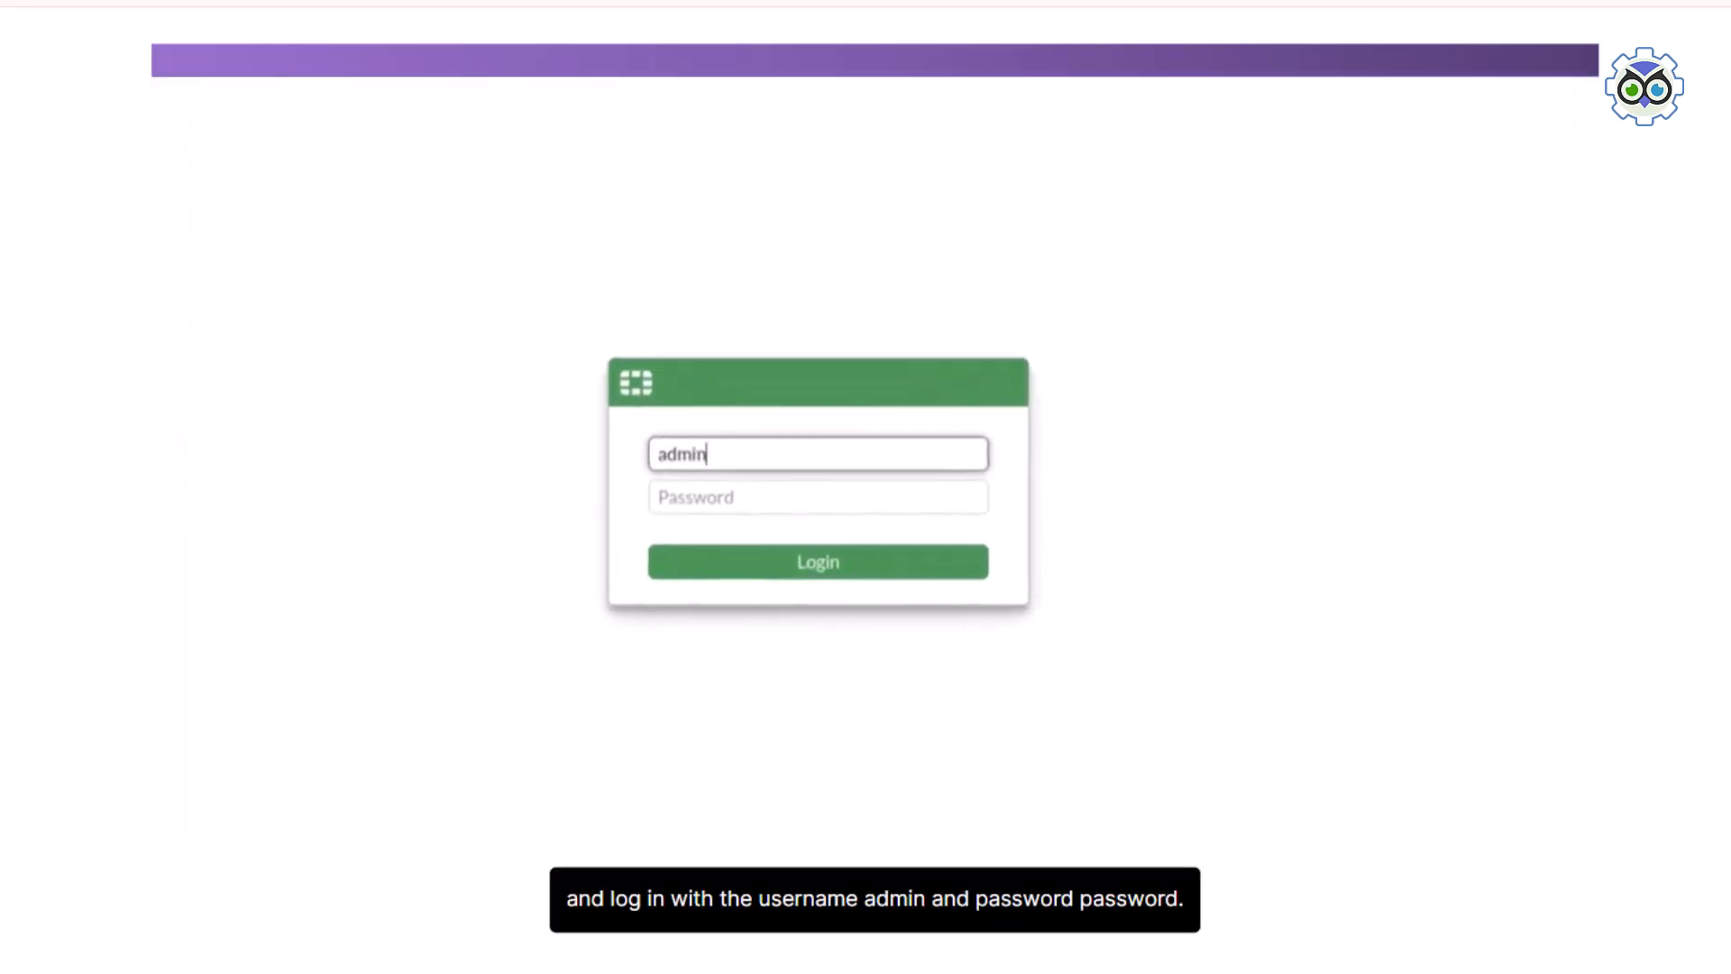
text(password)
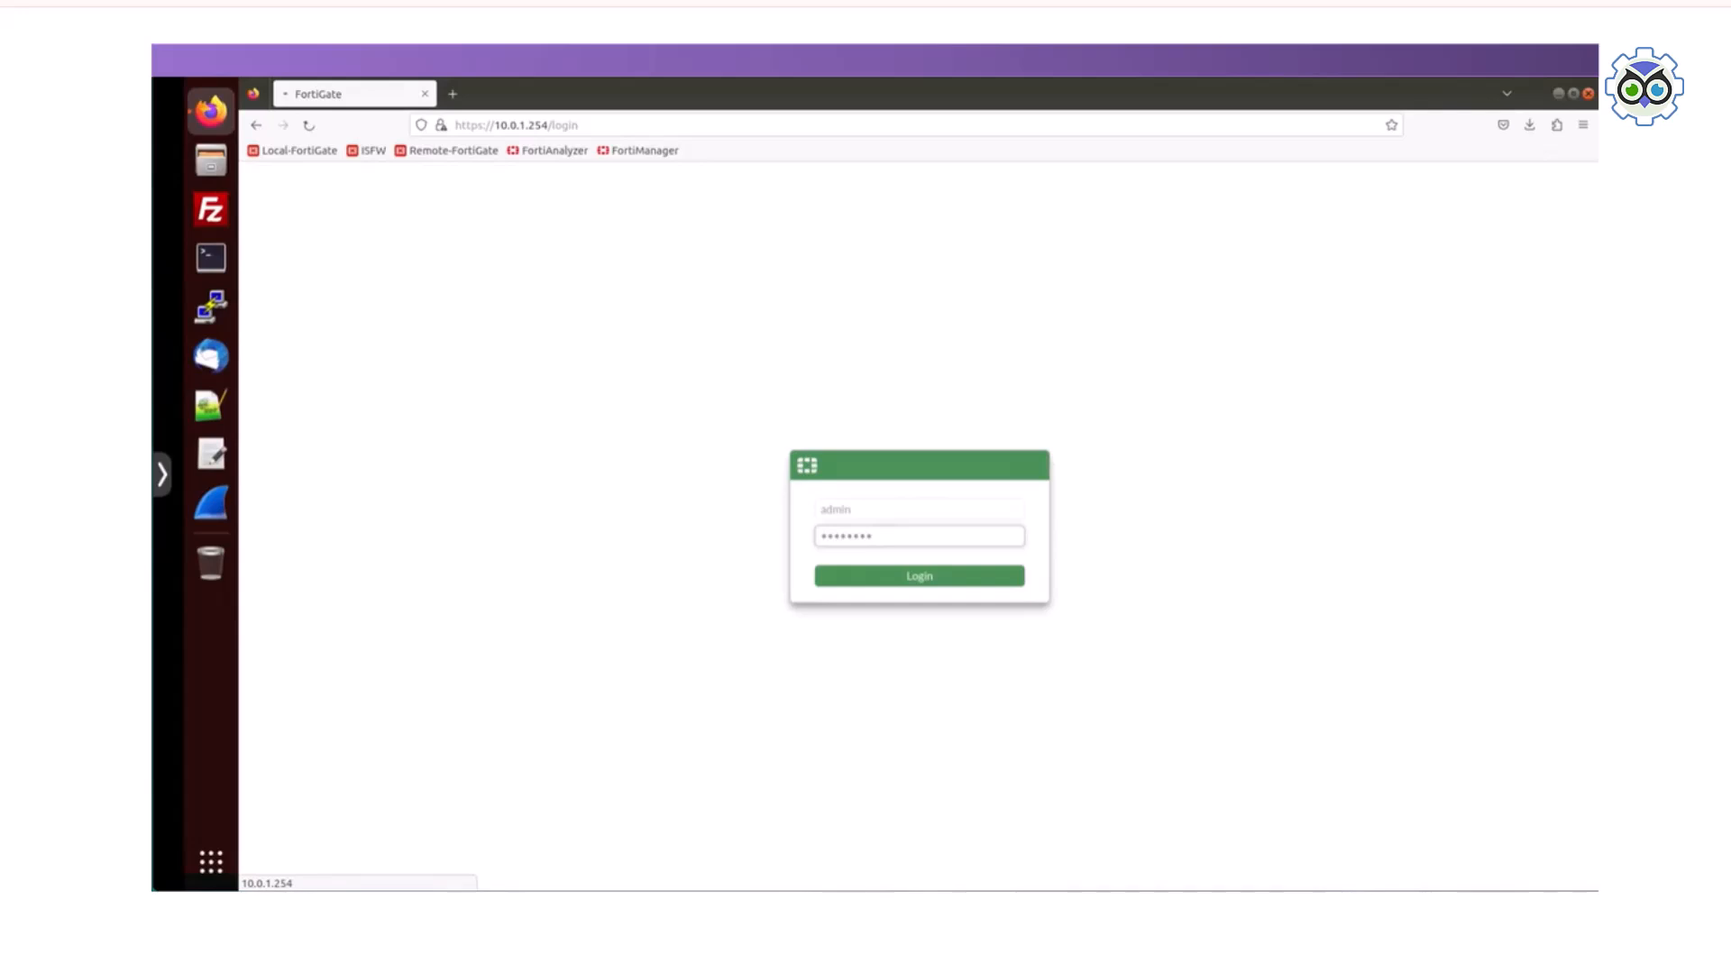
key(Return)
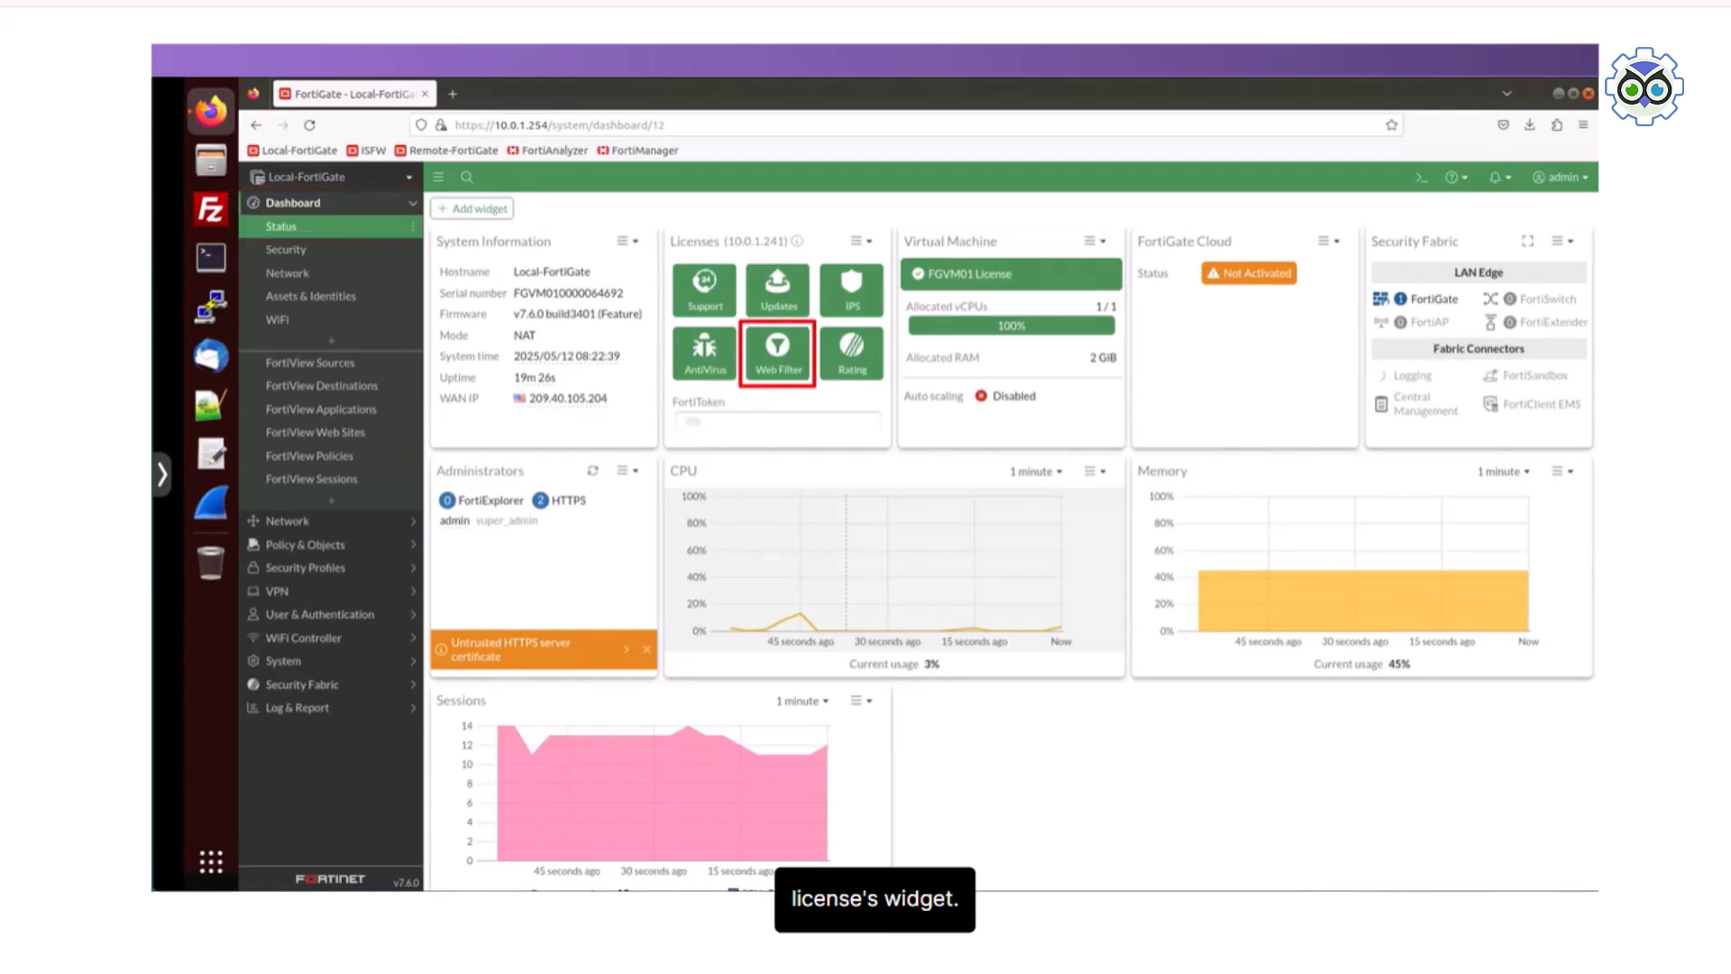
mouse_move(780, 354)
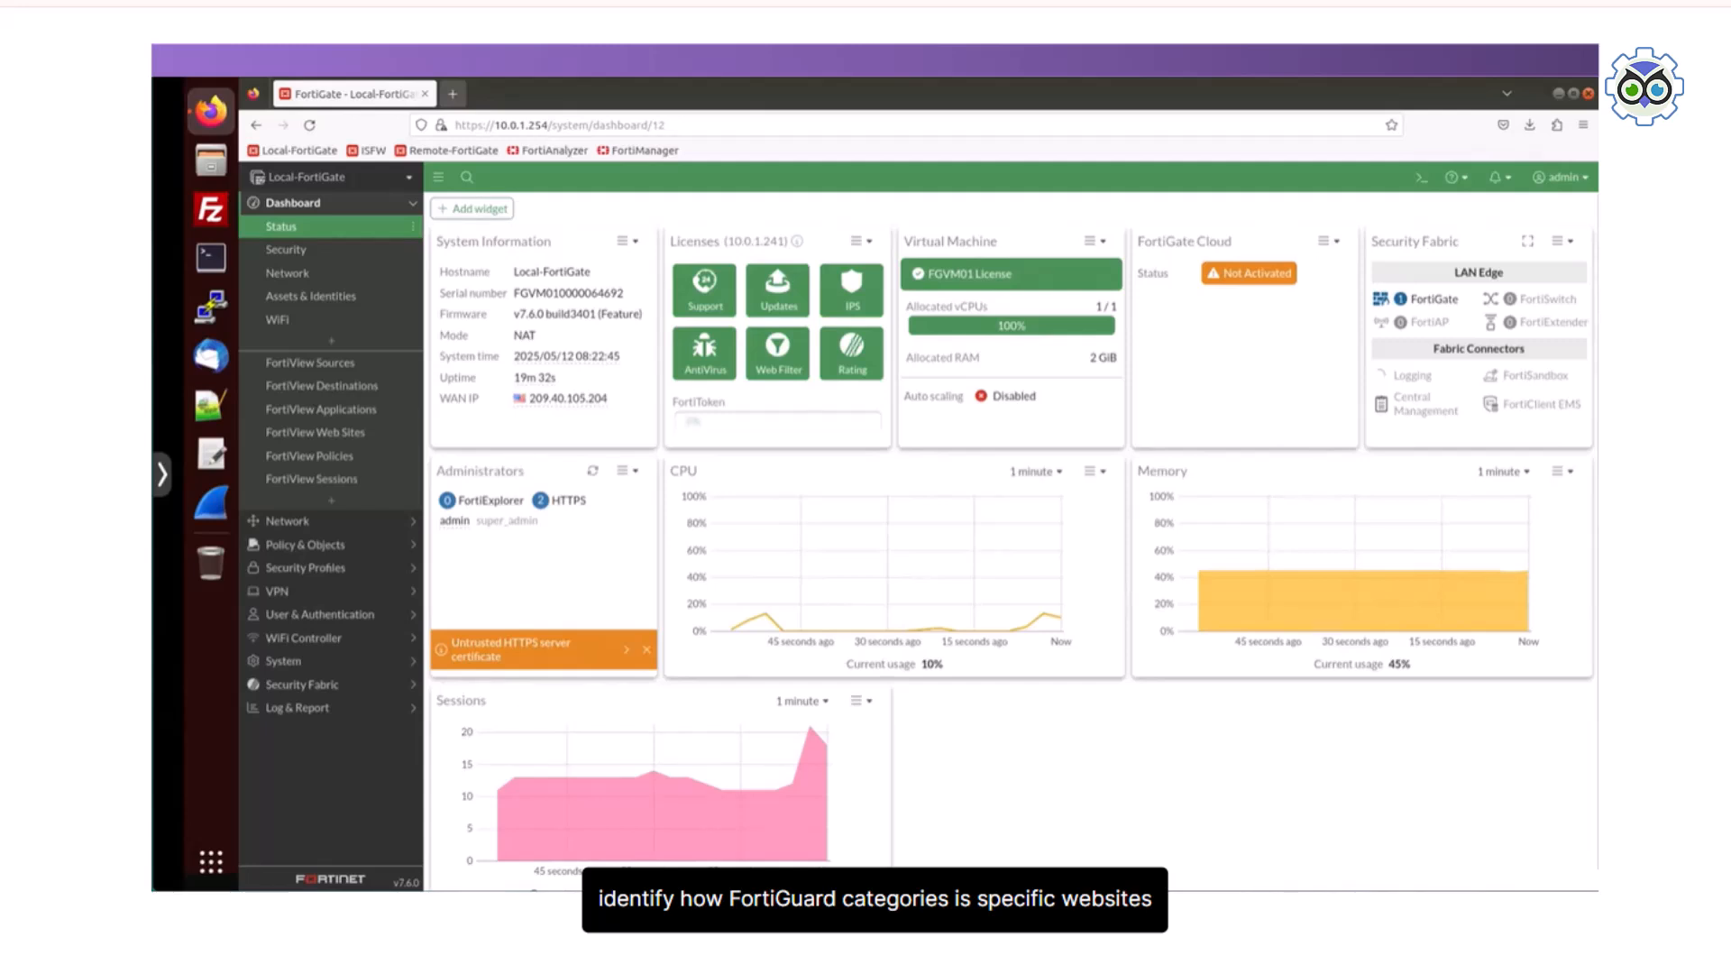
key(ctrl+t)
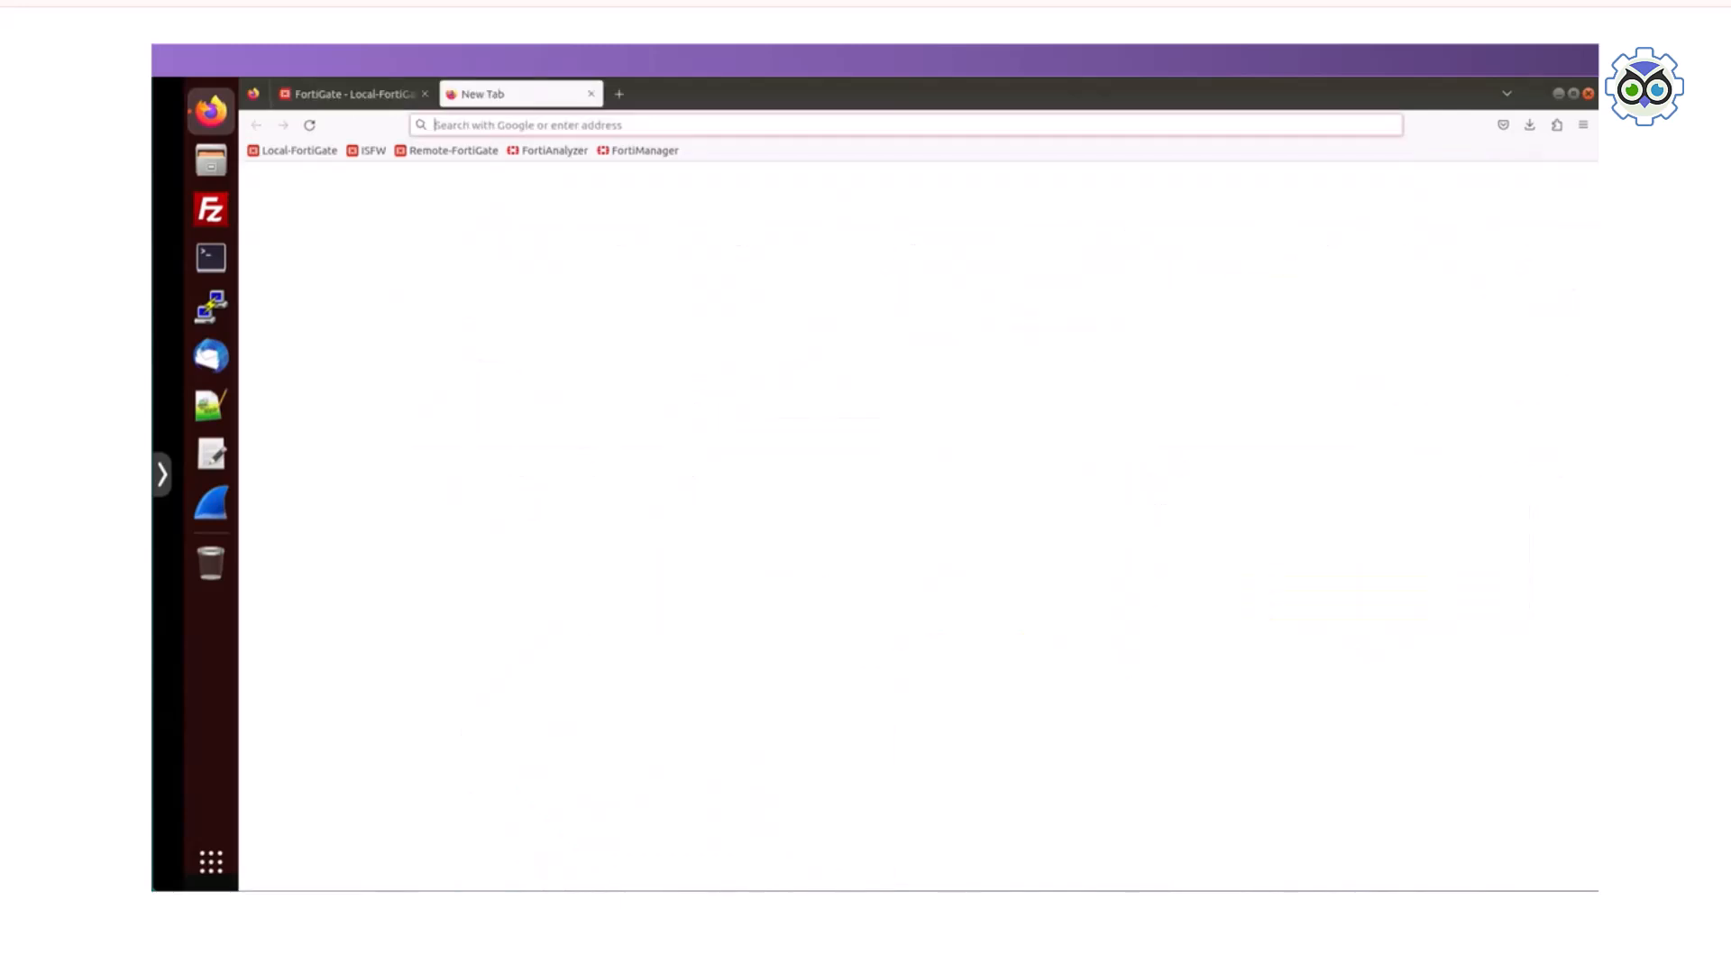
text(ht)
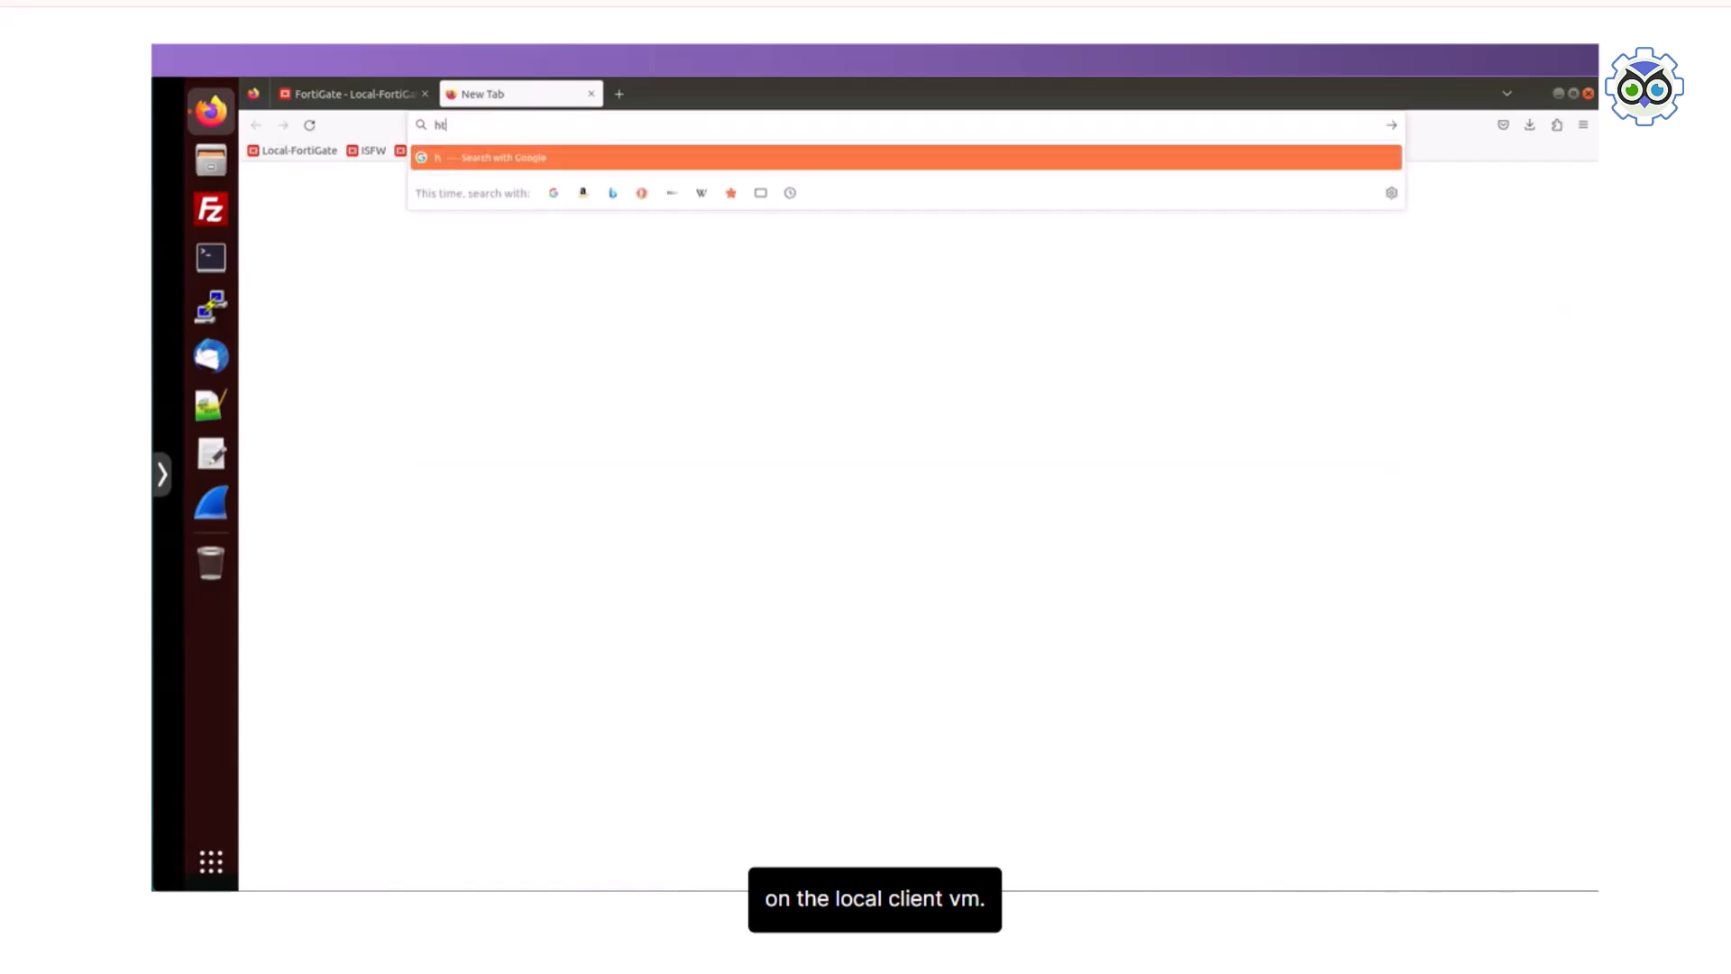
text(tps://www.fortiguar)
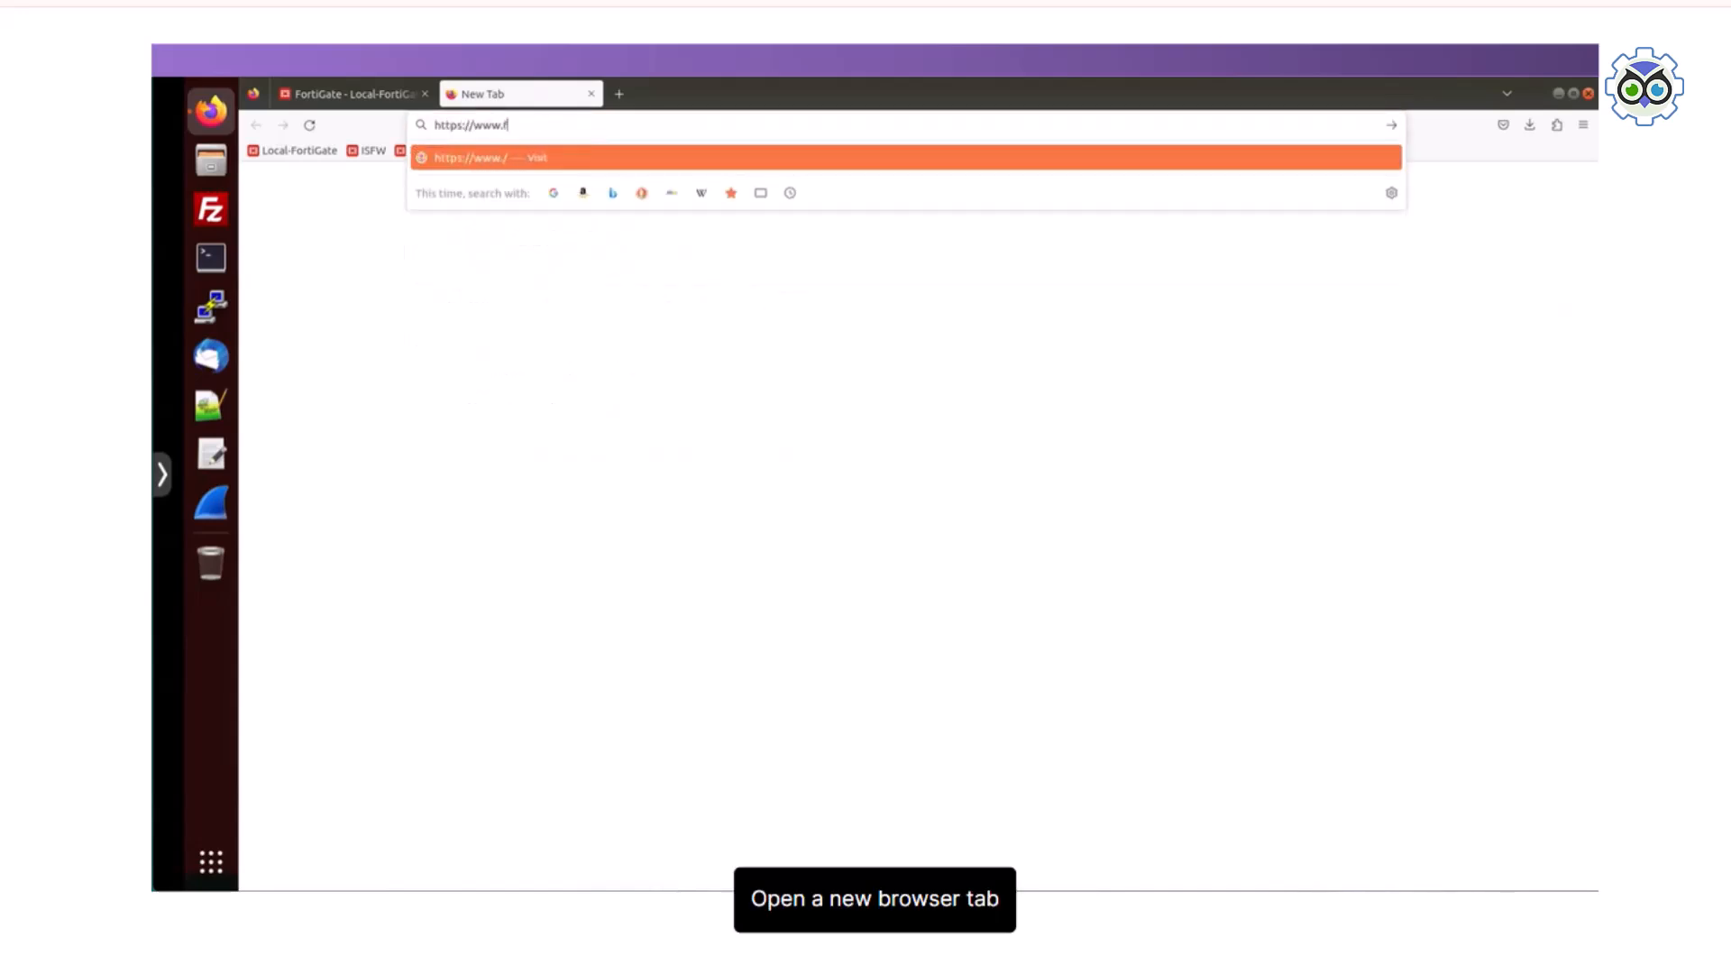
text(/webfilter)
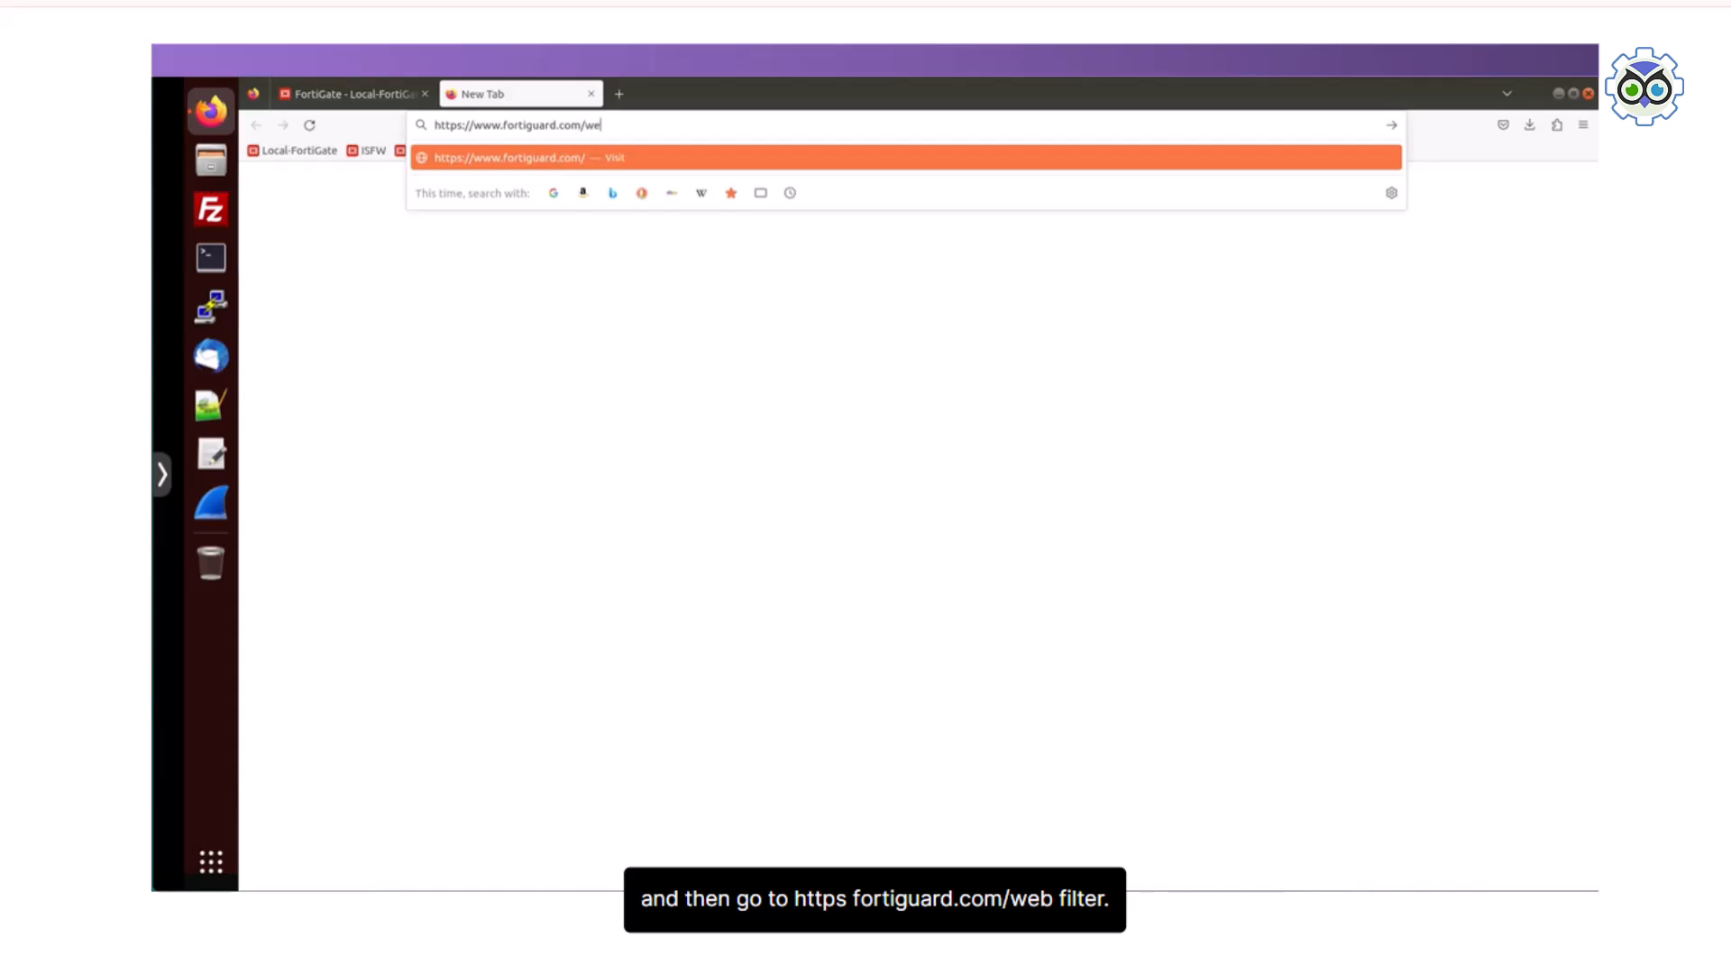
key(Return)
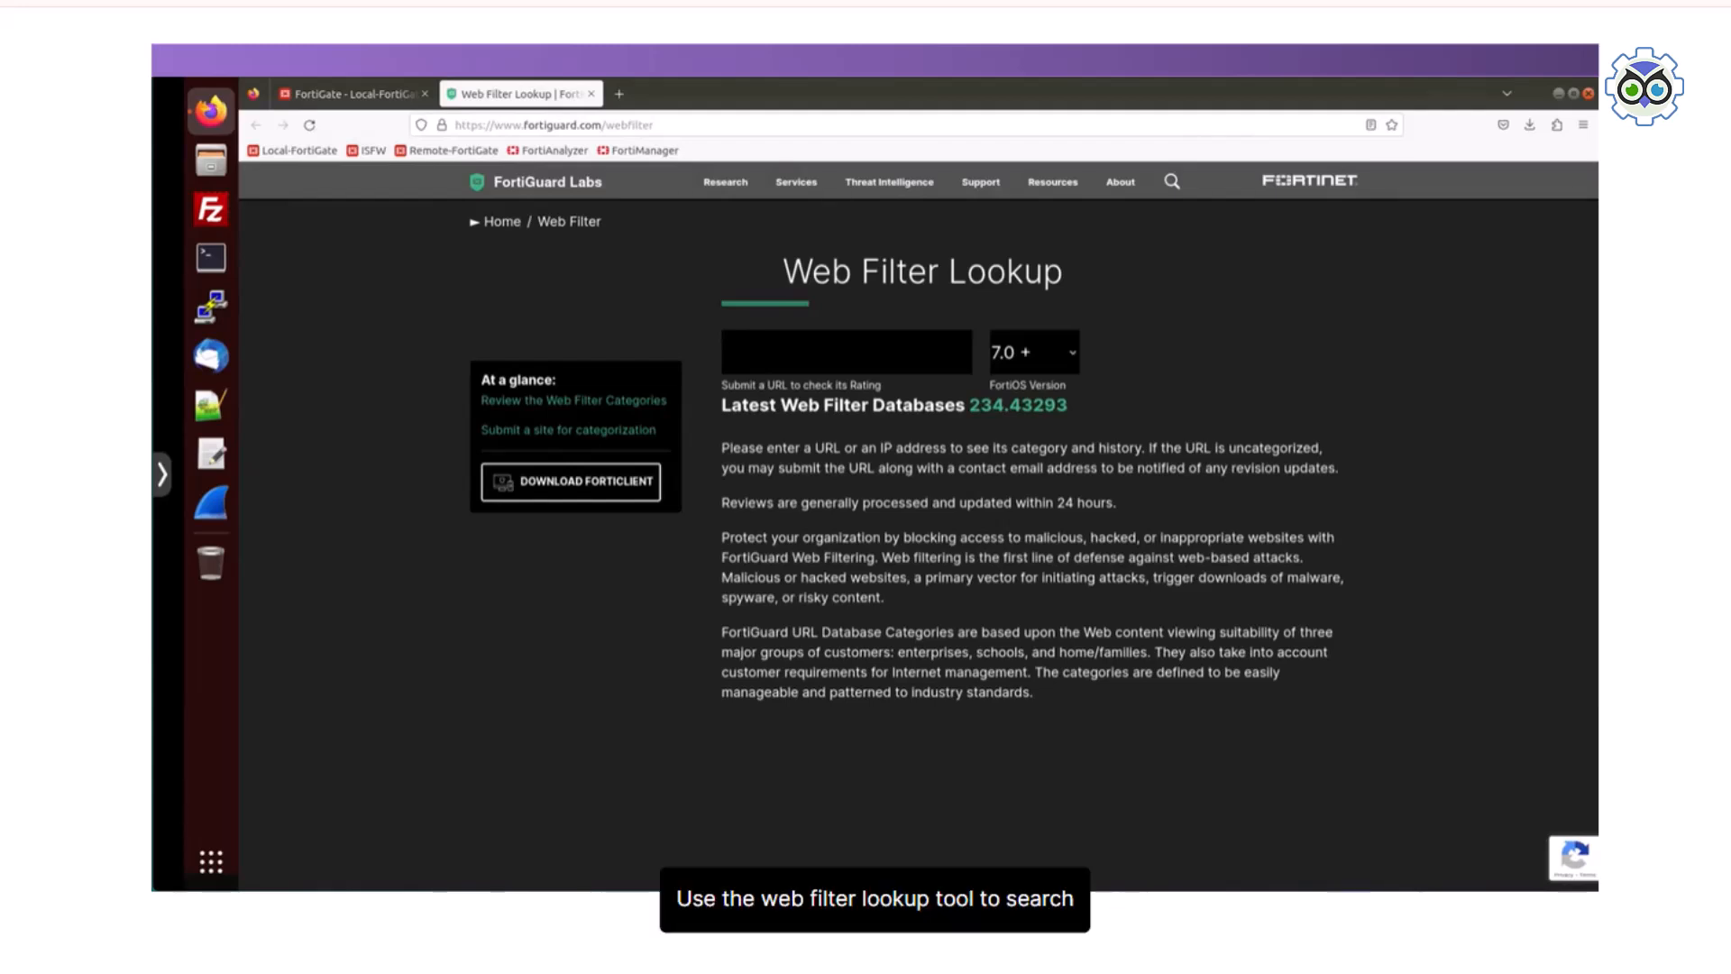
click(846, 351)
text(www)
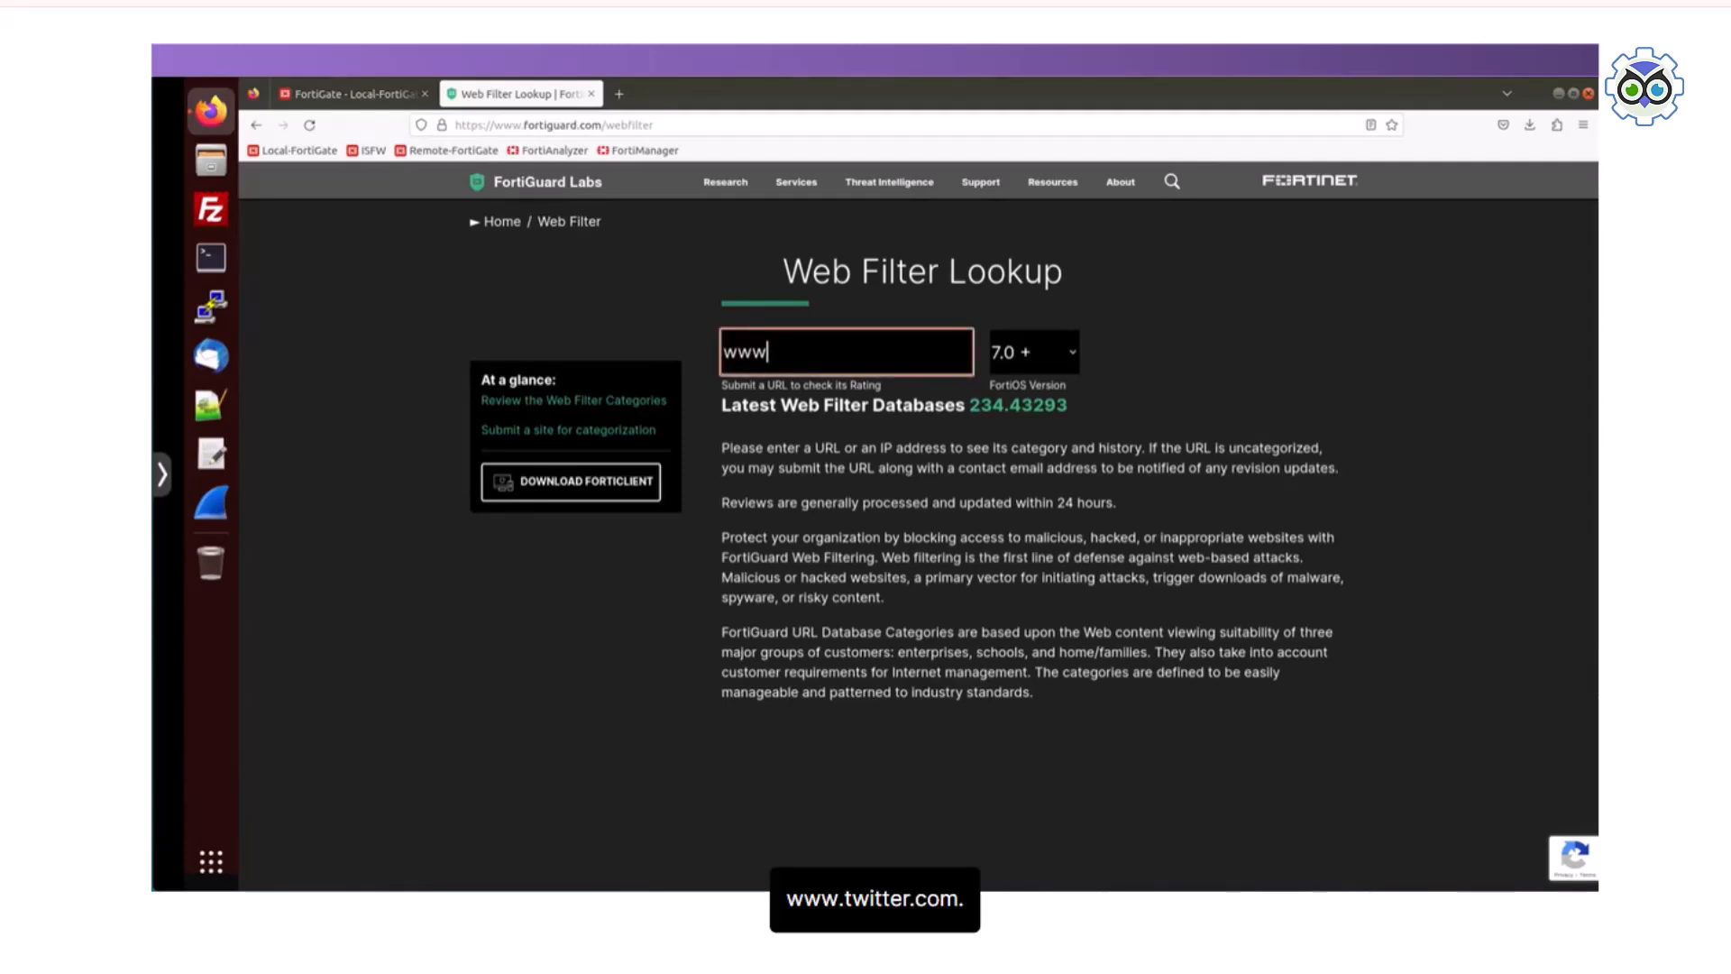
text(.twitter.com)
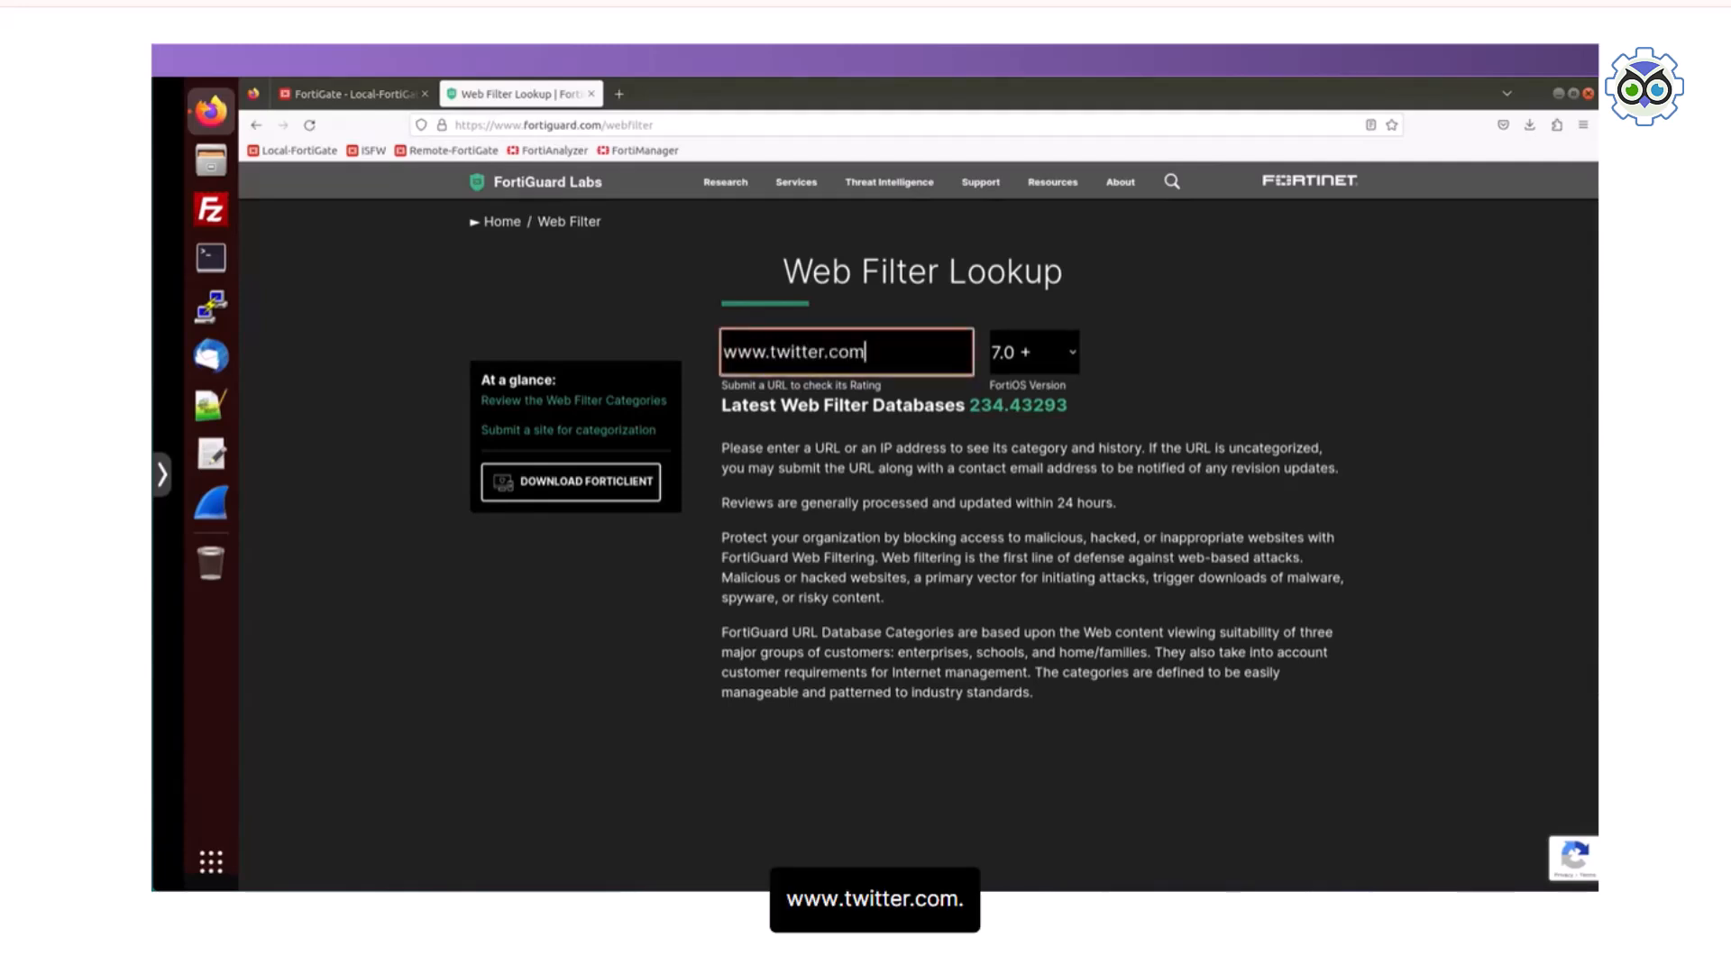
key(Return)
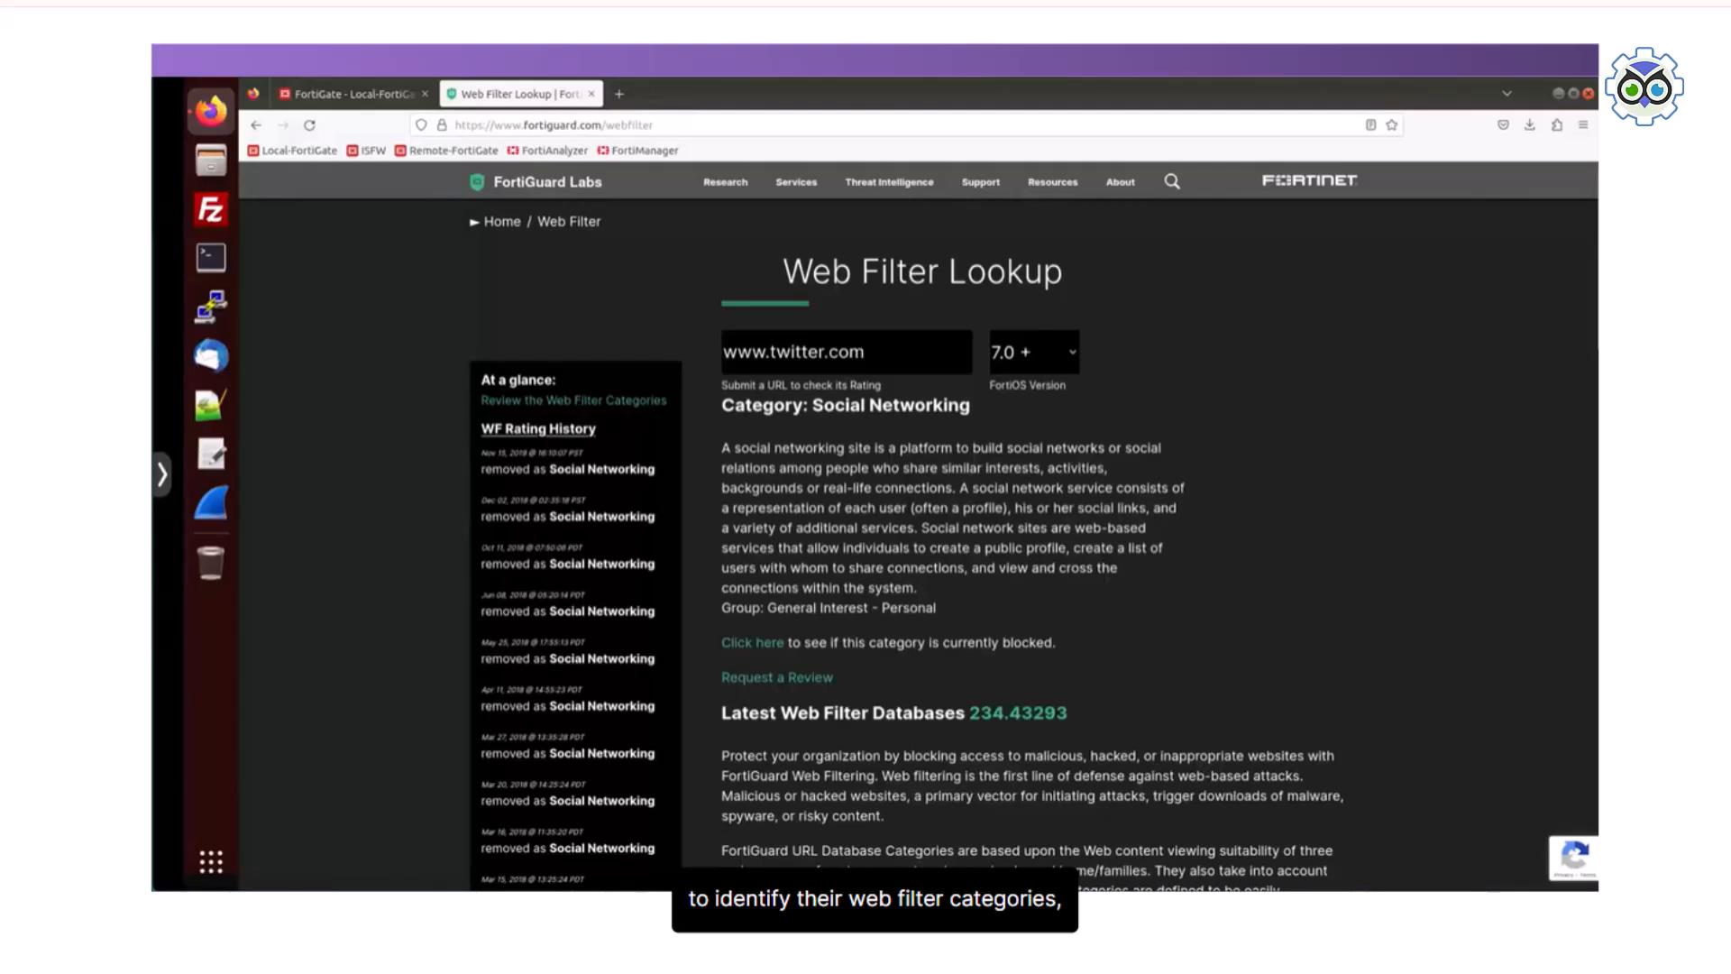
triple_click(845, 352)
text(www)
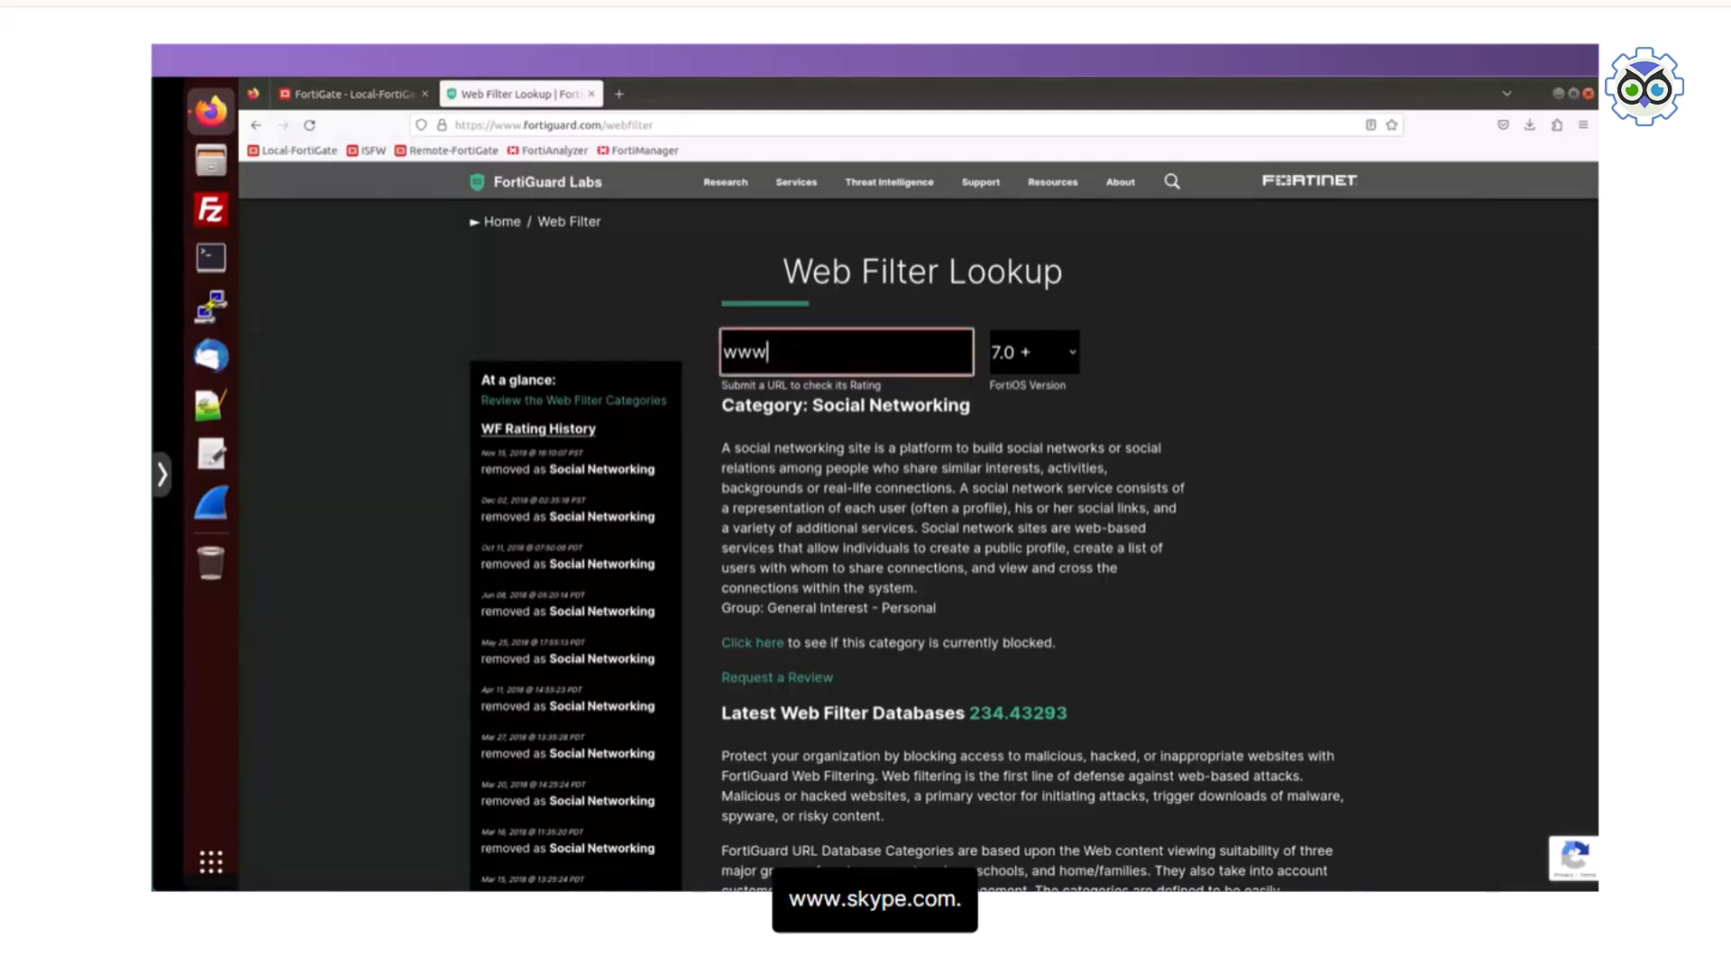
text(.skype.com)
key(Return)
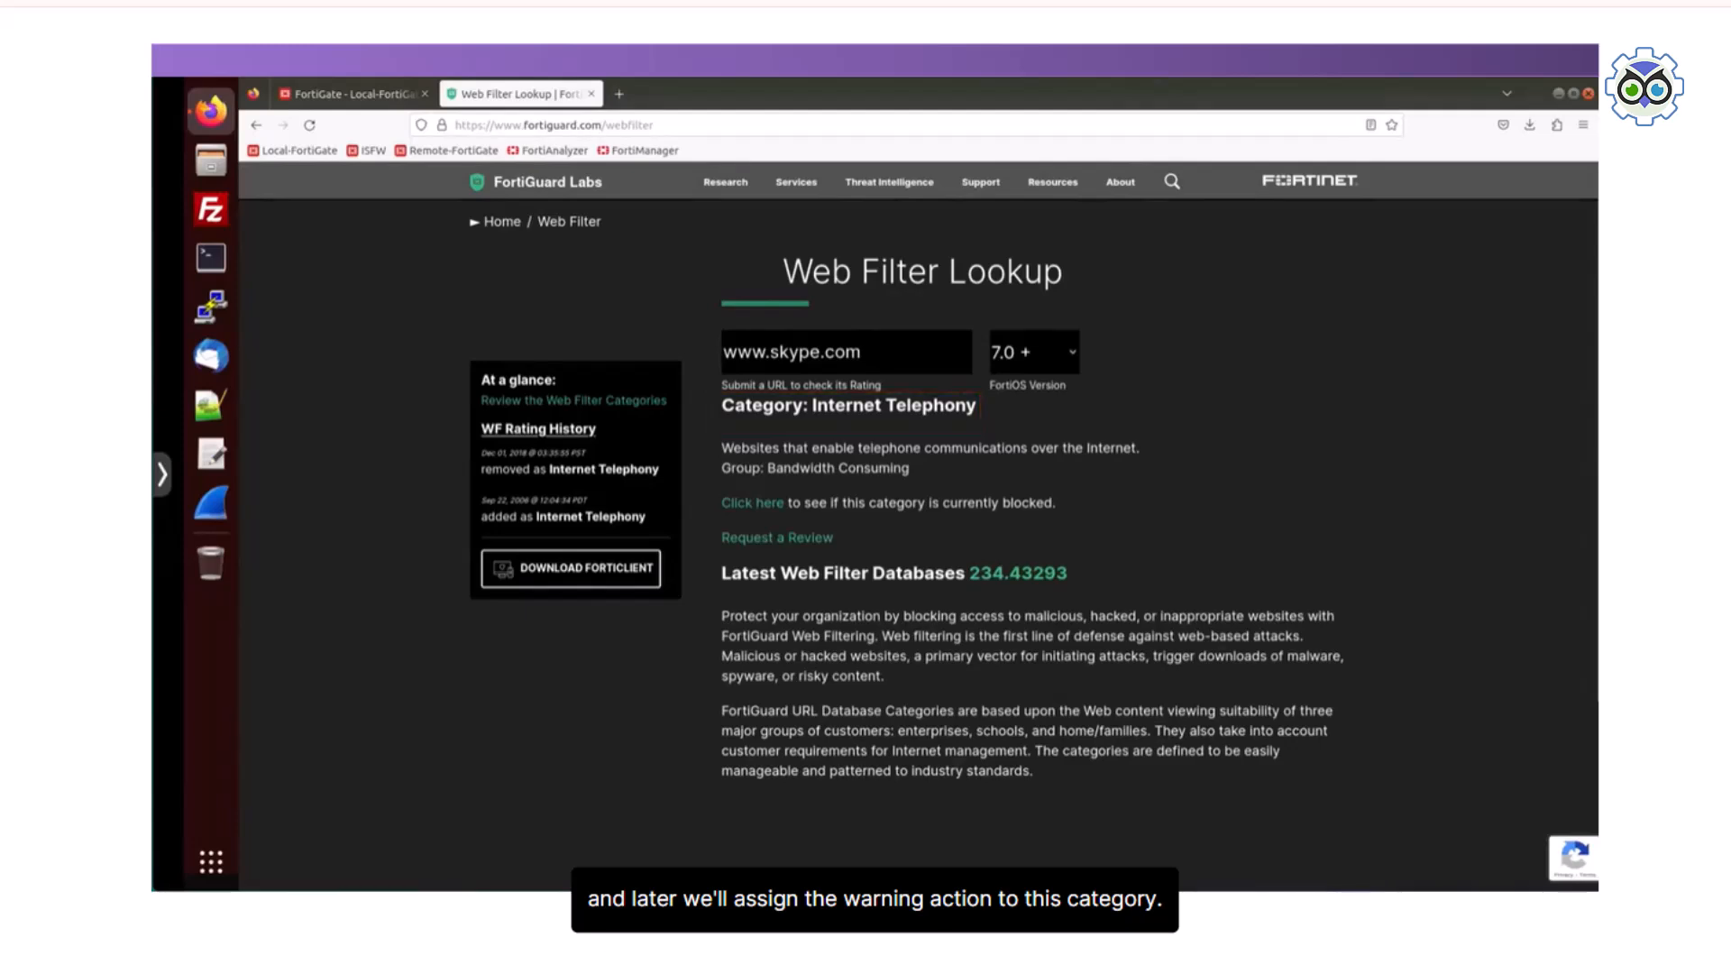
text(w)
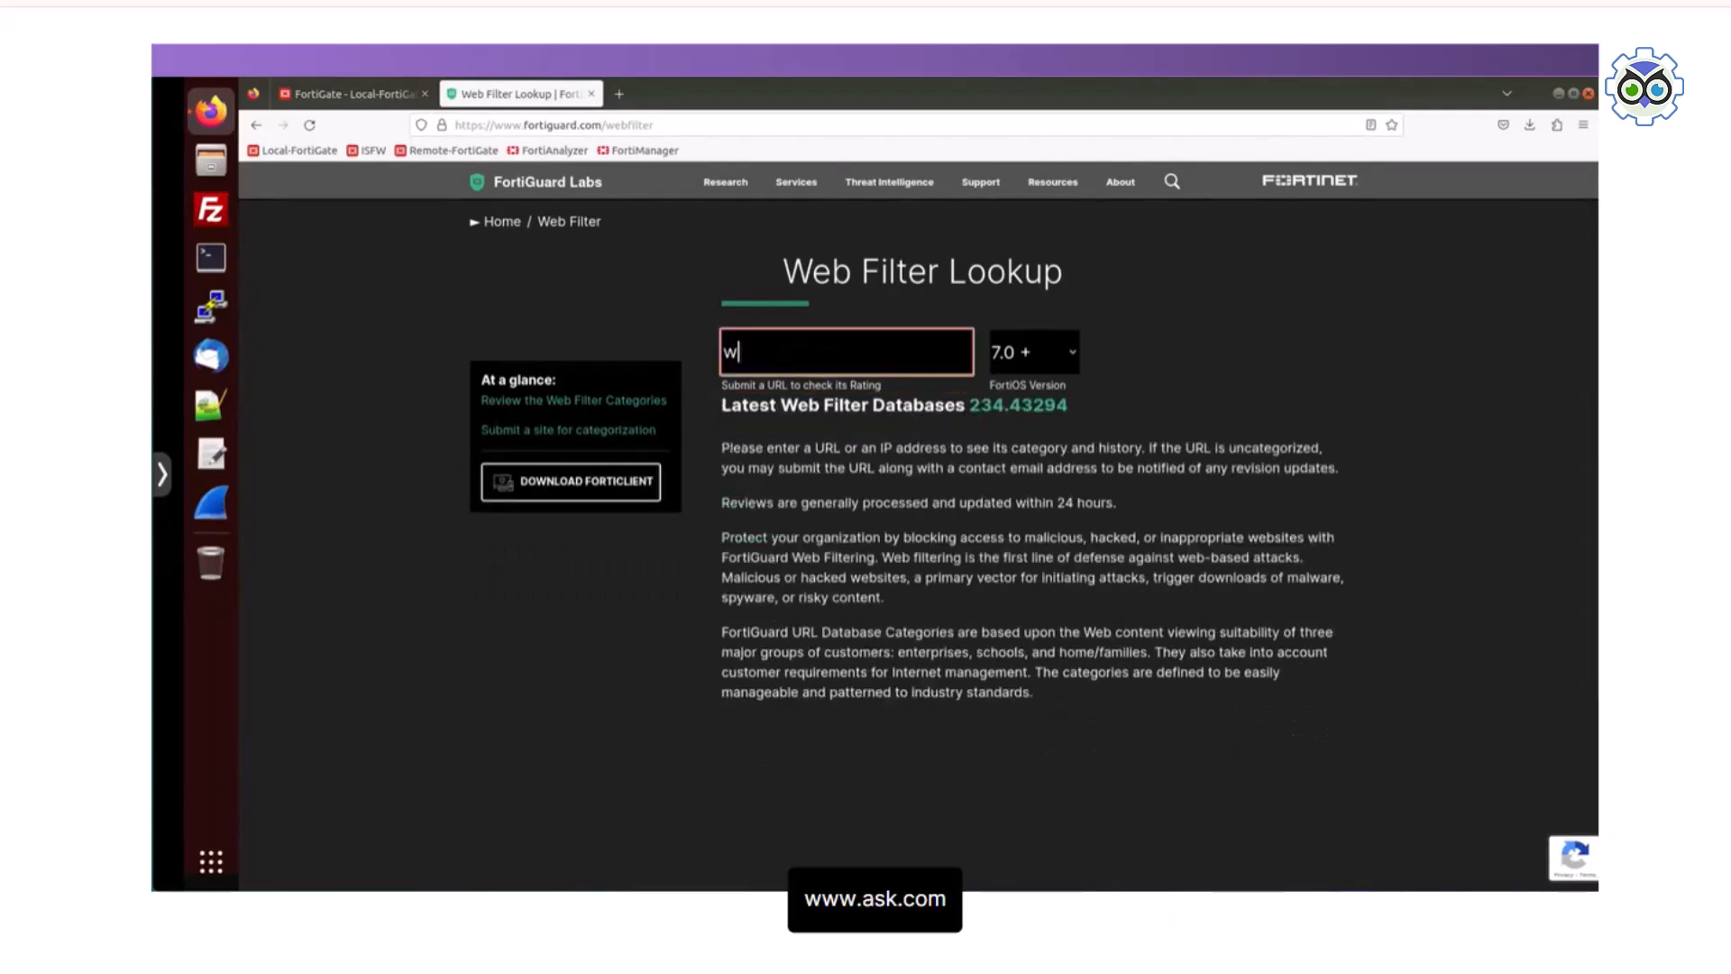
text(ww.ask.com)
key(Return)
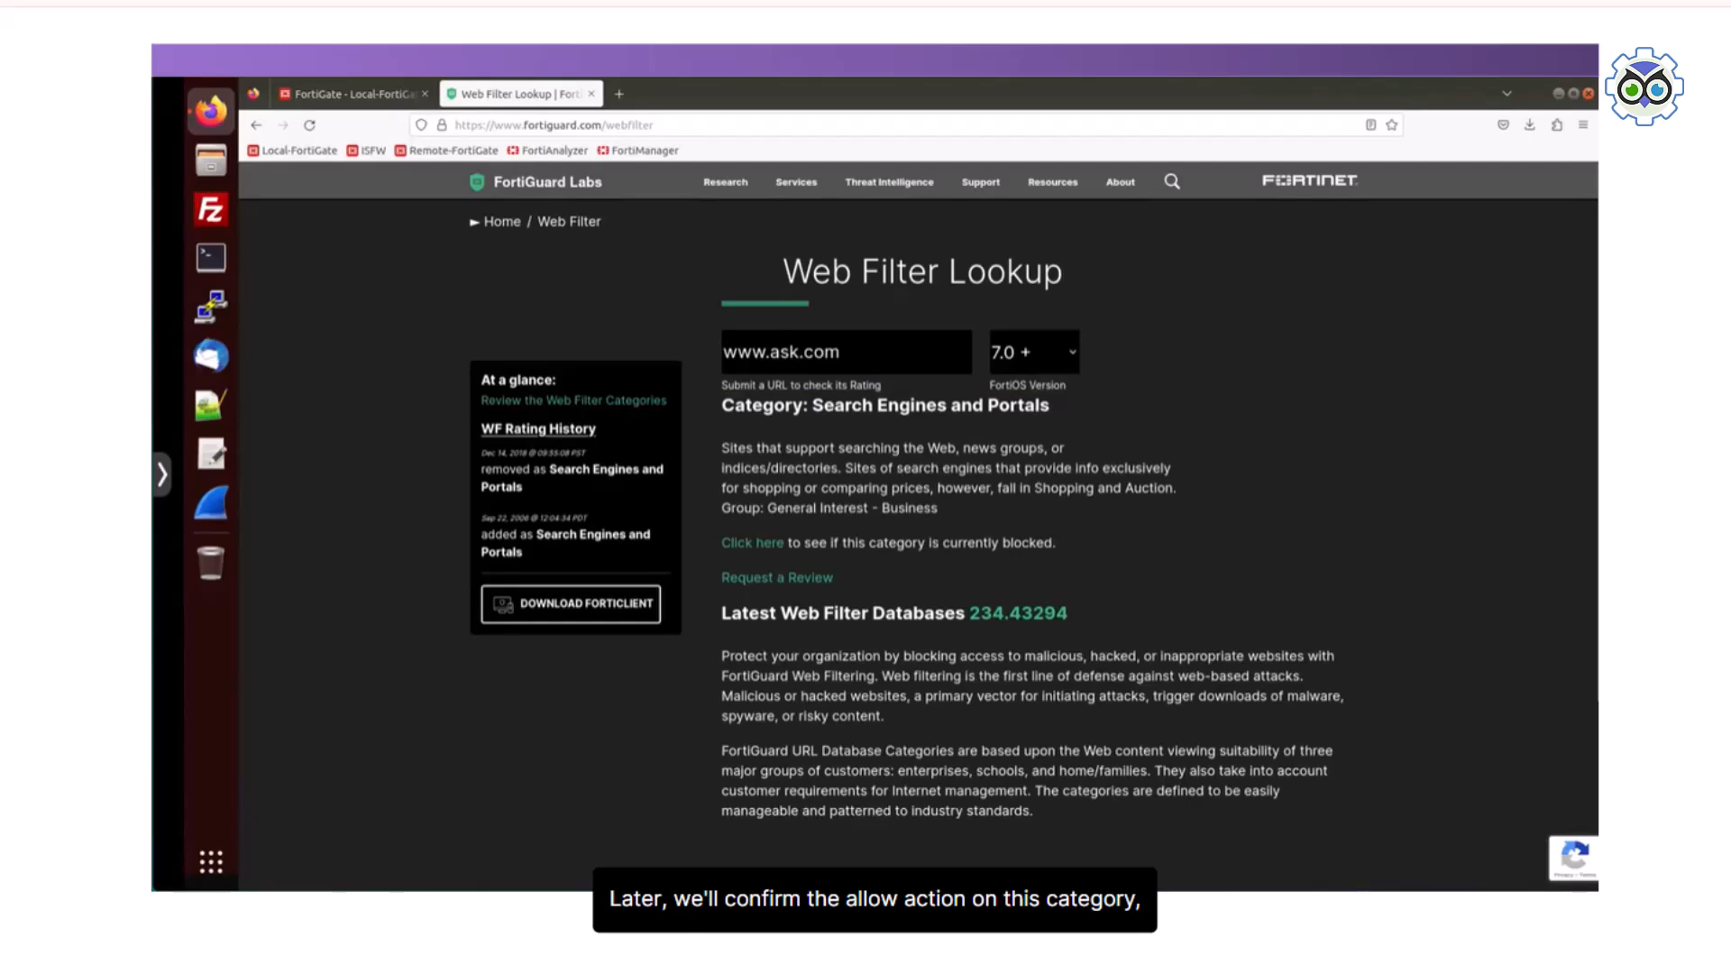
text(w)
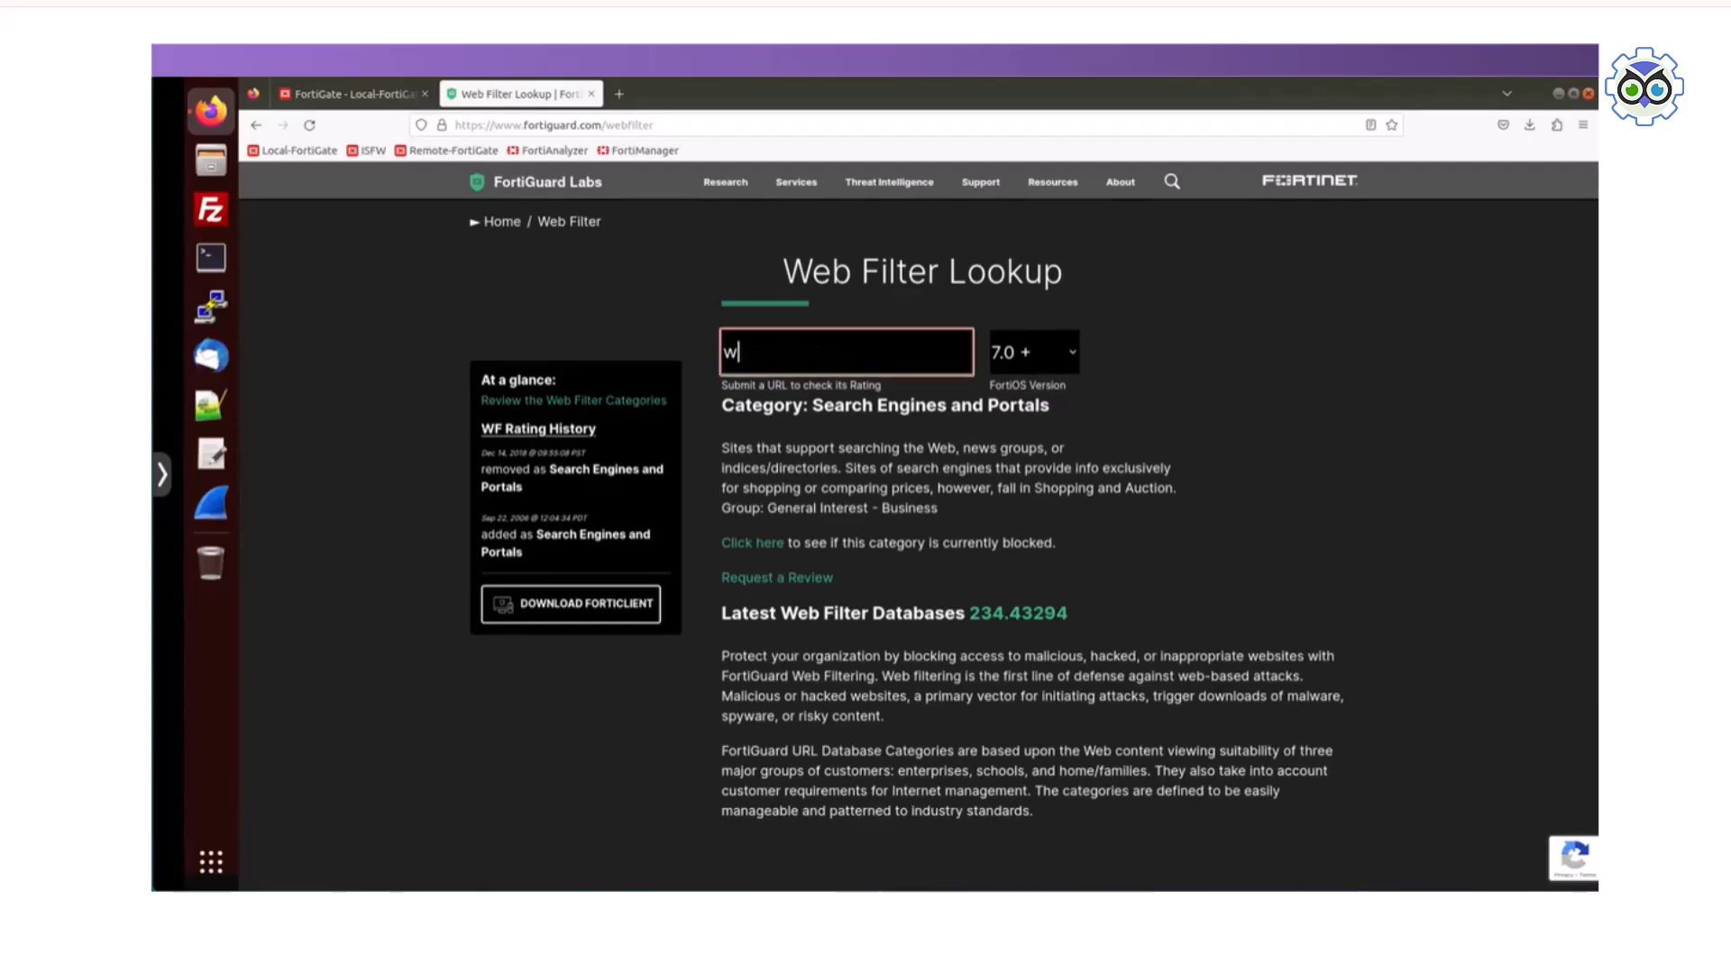
text(ww.bing.com)
key(Return)
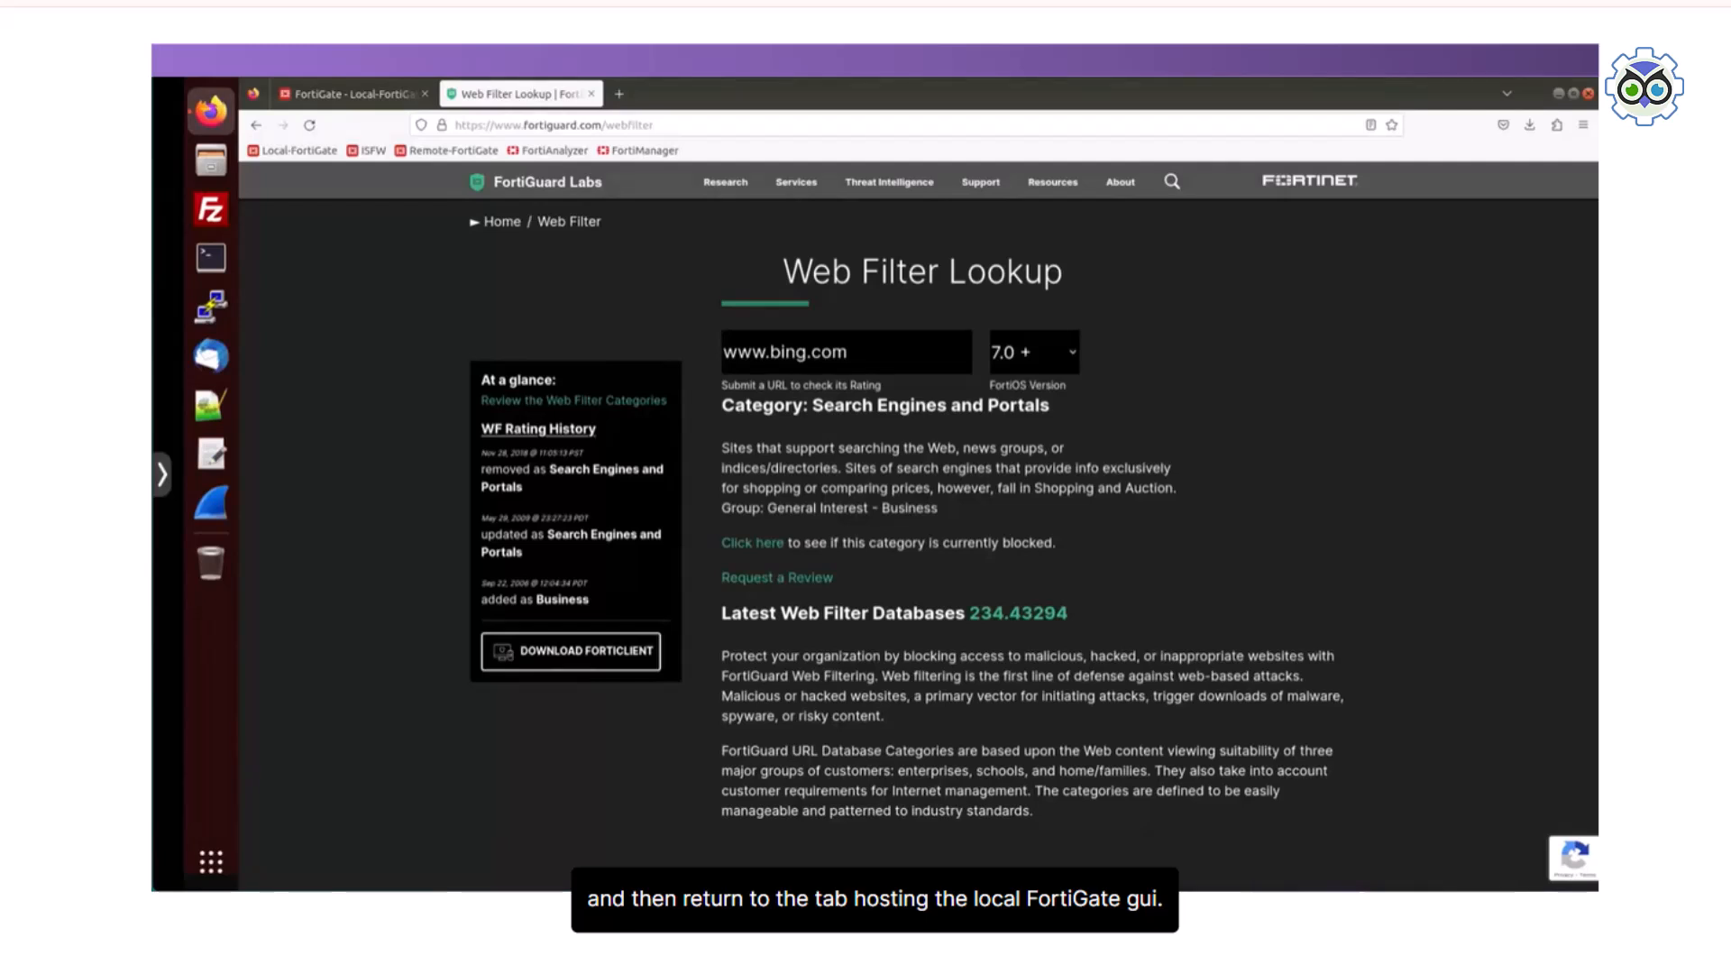
Step: Close the Web Filter Lookup page and open the default web filter security profile on Local-FortiGate for editing
click(592, 94)
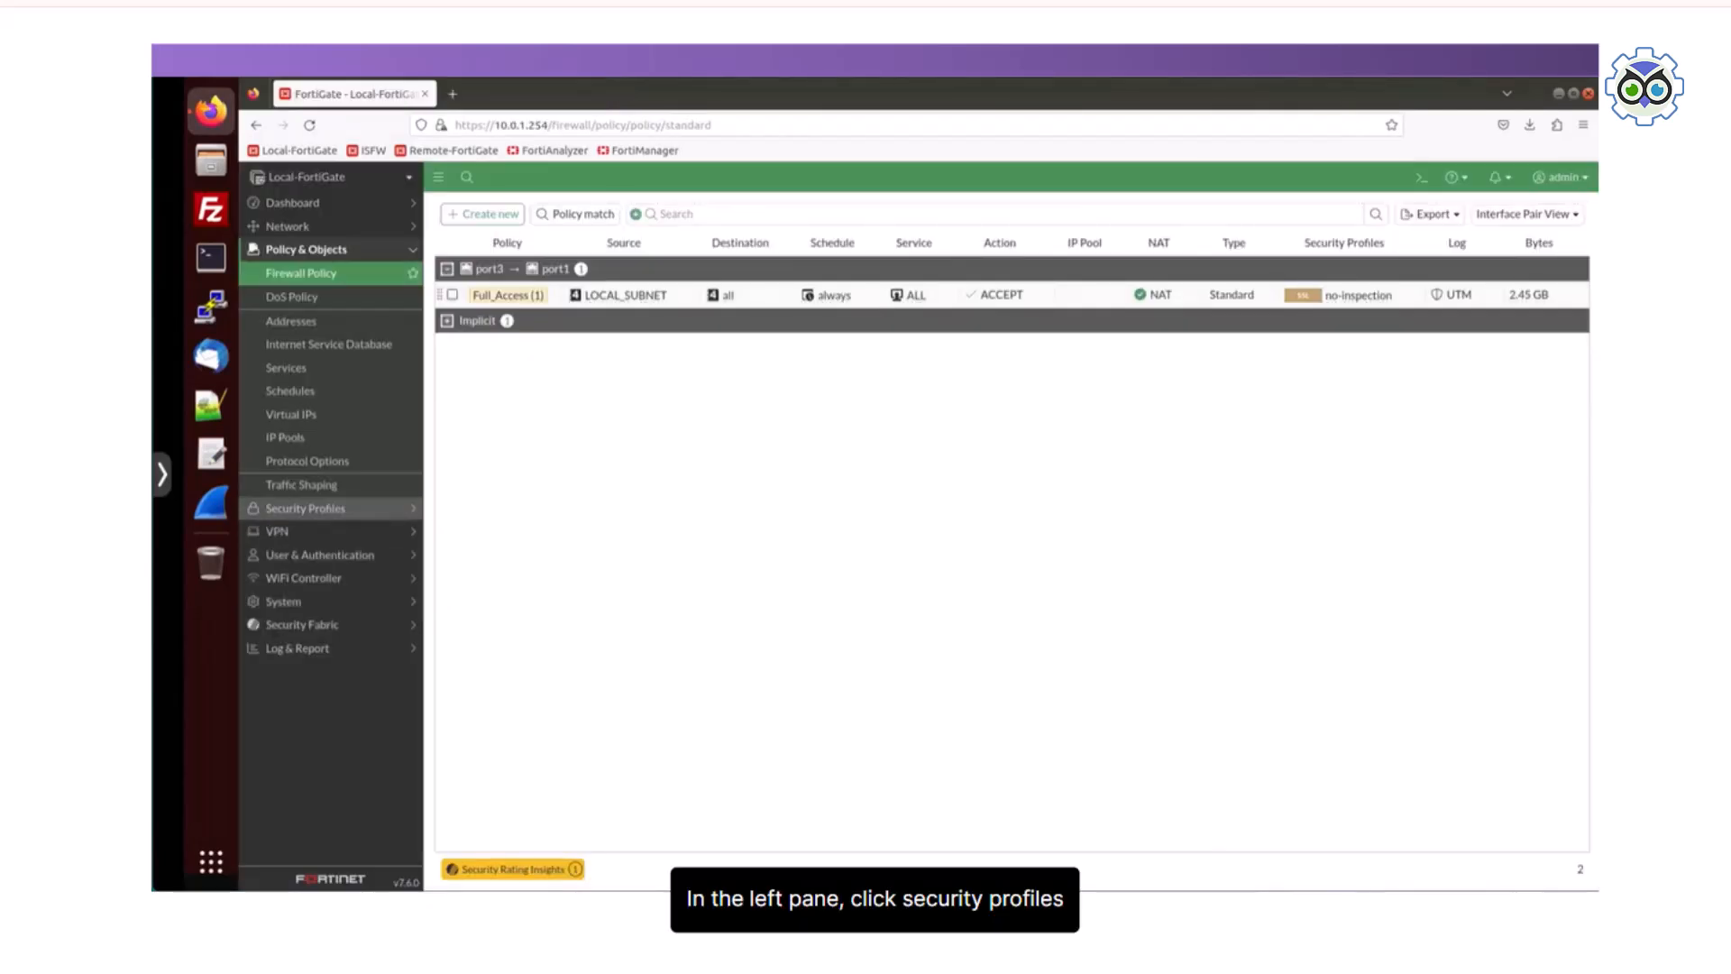
click(306, 507)
click(291, 320)
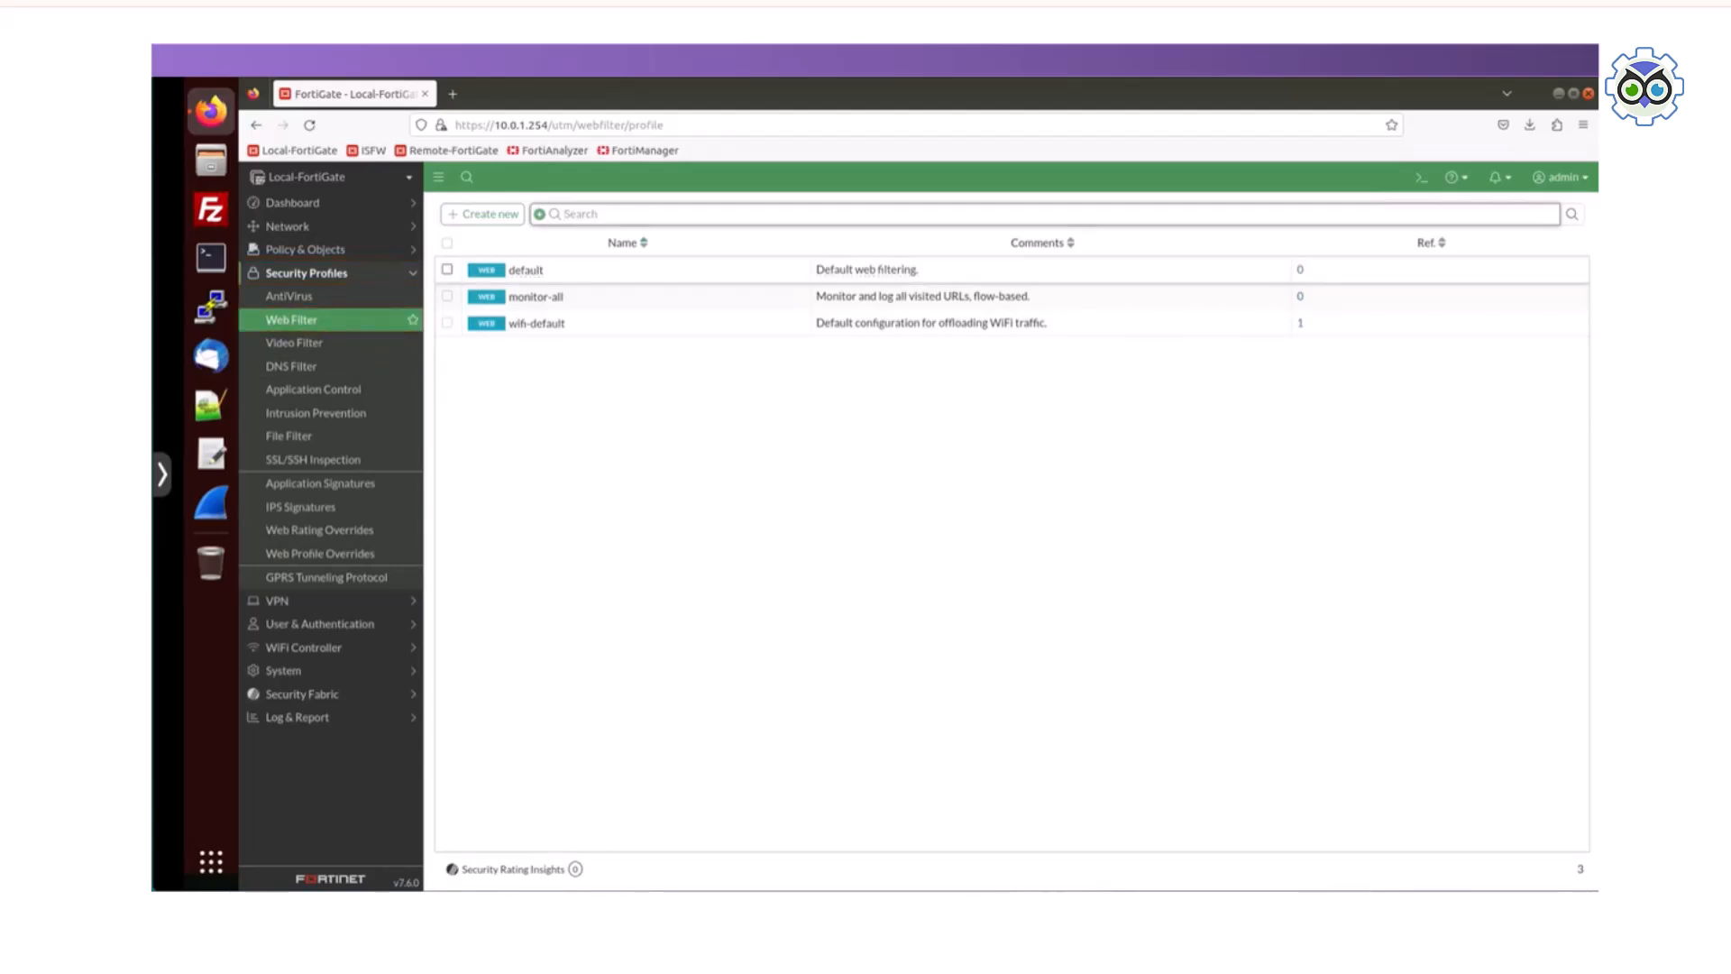
double_click(526, 270)
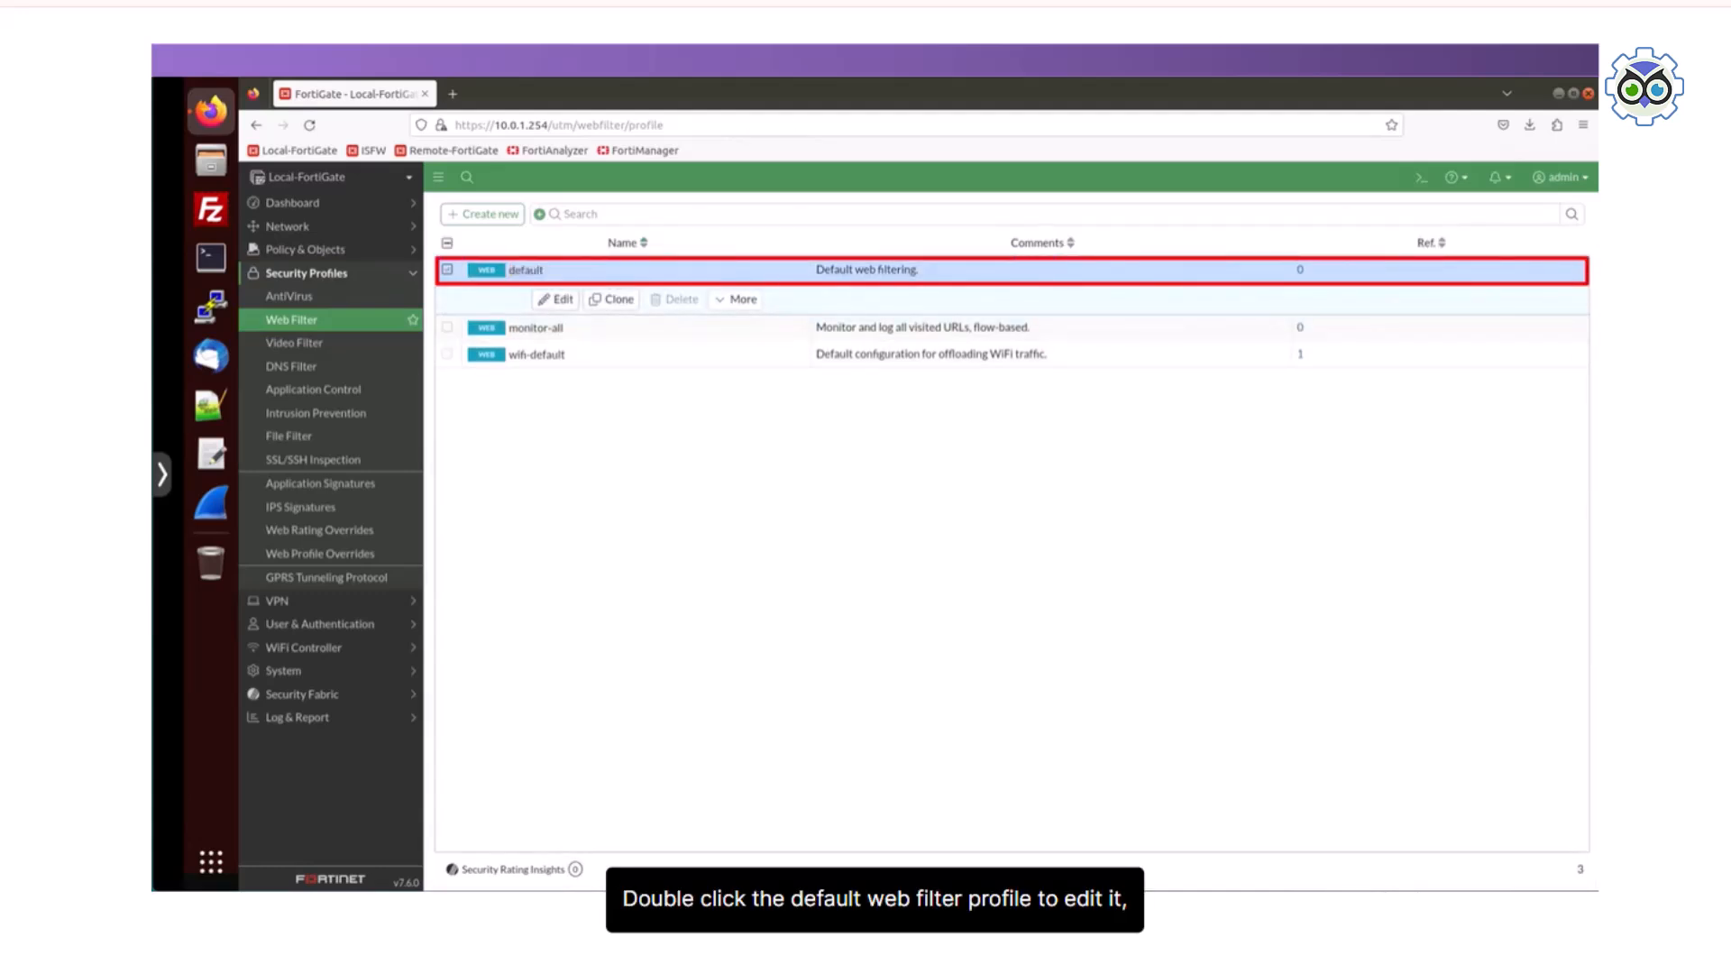
double_click(526, 269)
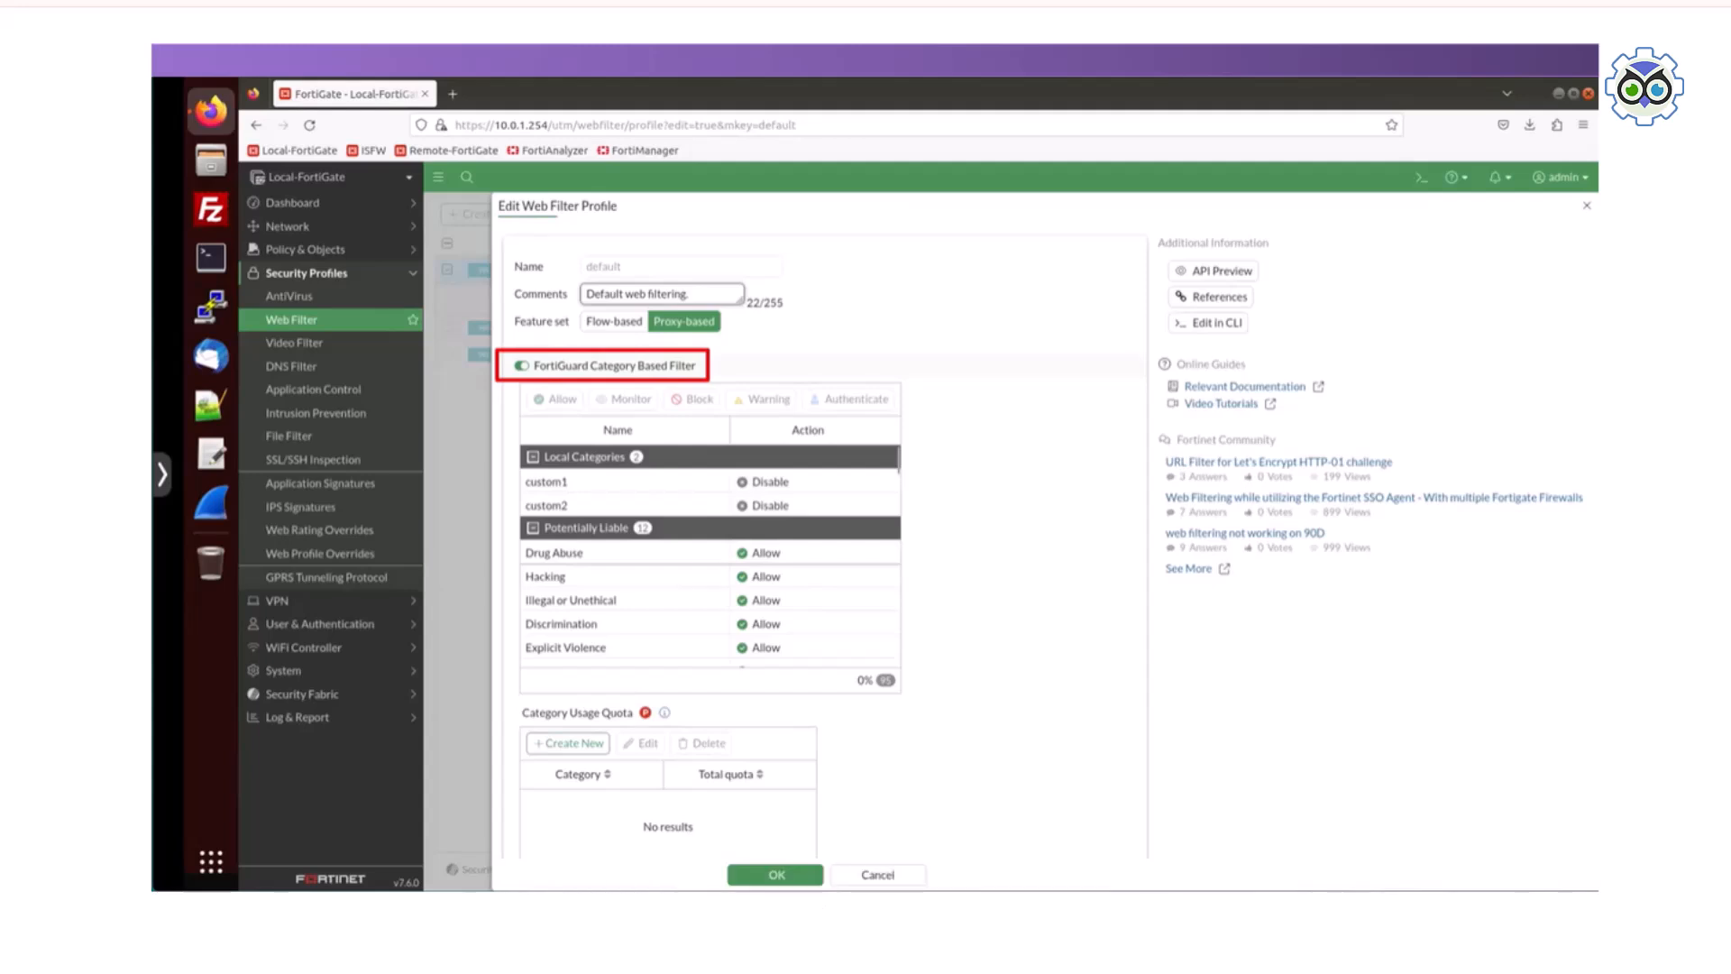
Step: Examine the actions assigned to the FortiGuard subcategories in the default profile, including Malicious Websites, Social Networking and Internet Telephony
scroll(709, 559, down, 4)
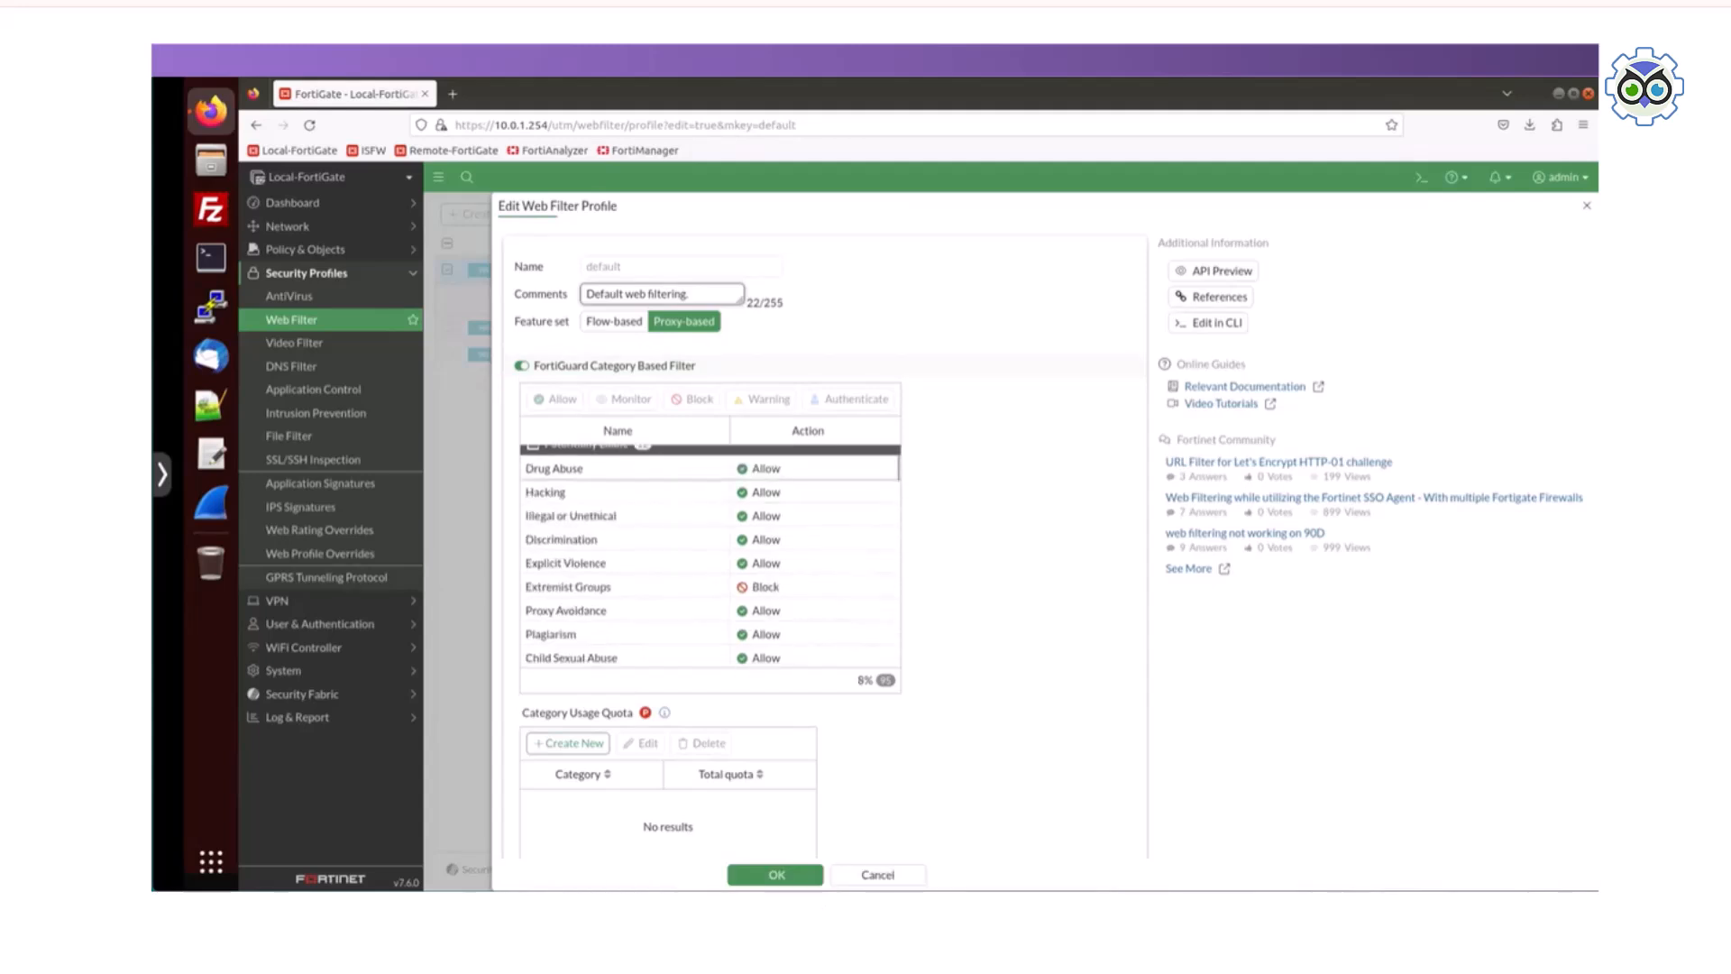
scroll(710, 559, down, 5)
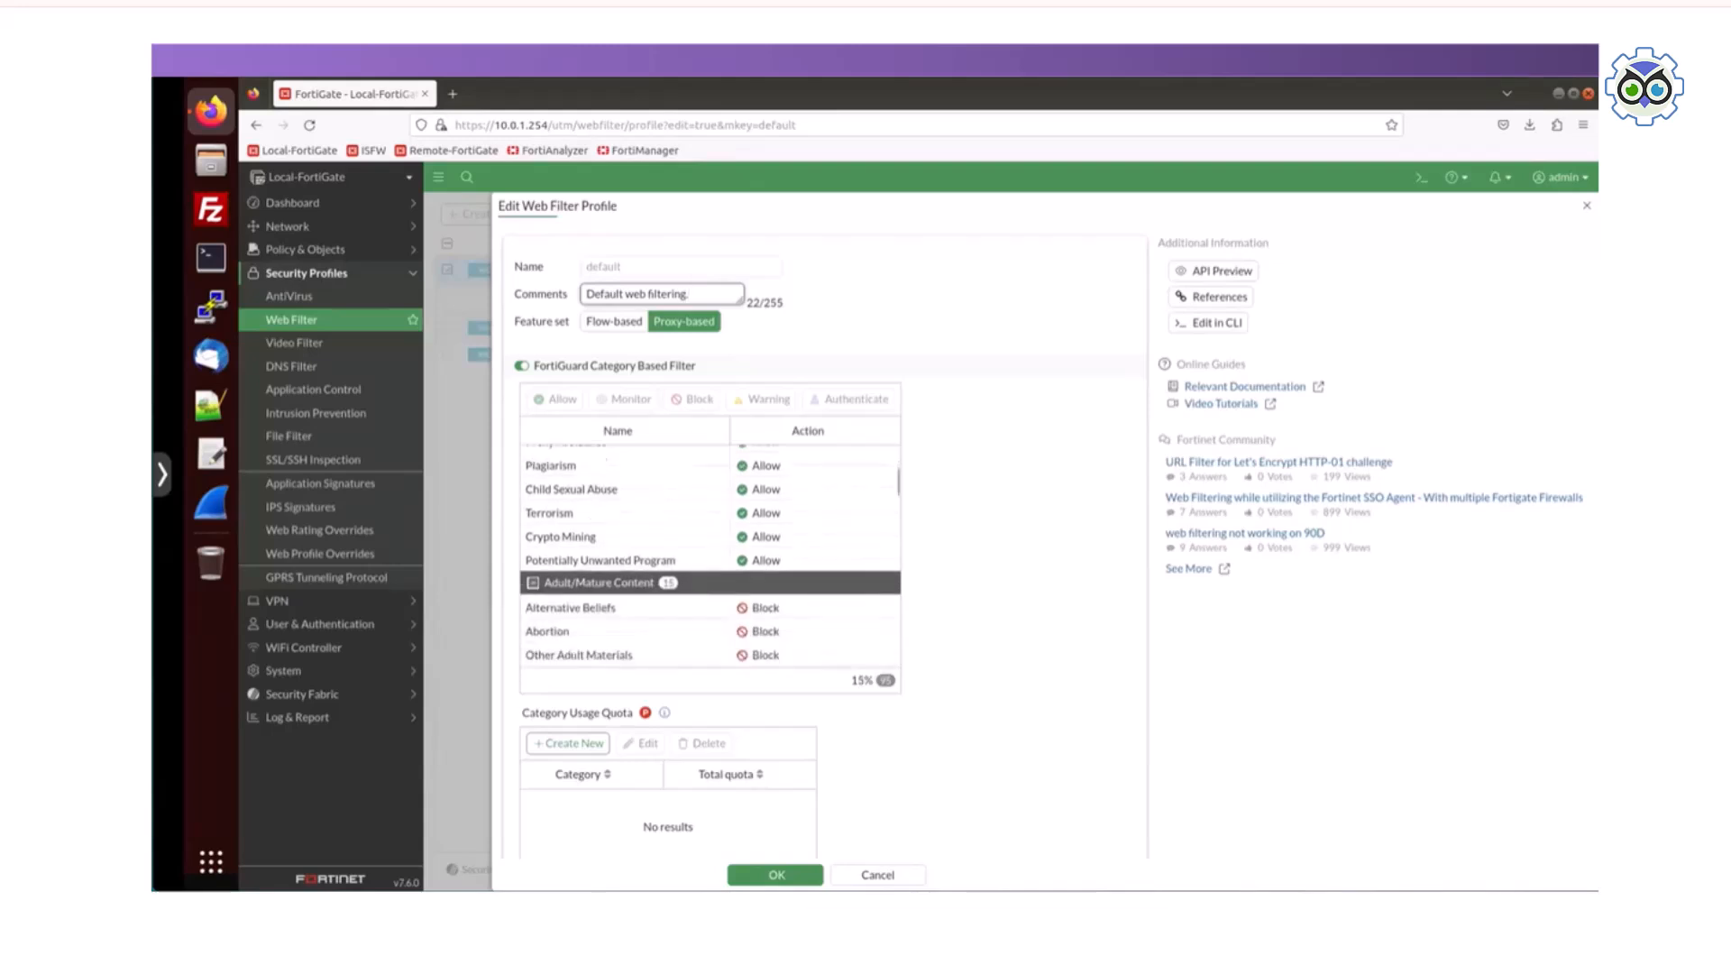
scroll(709, 559, down, 1)
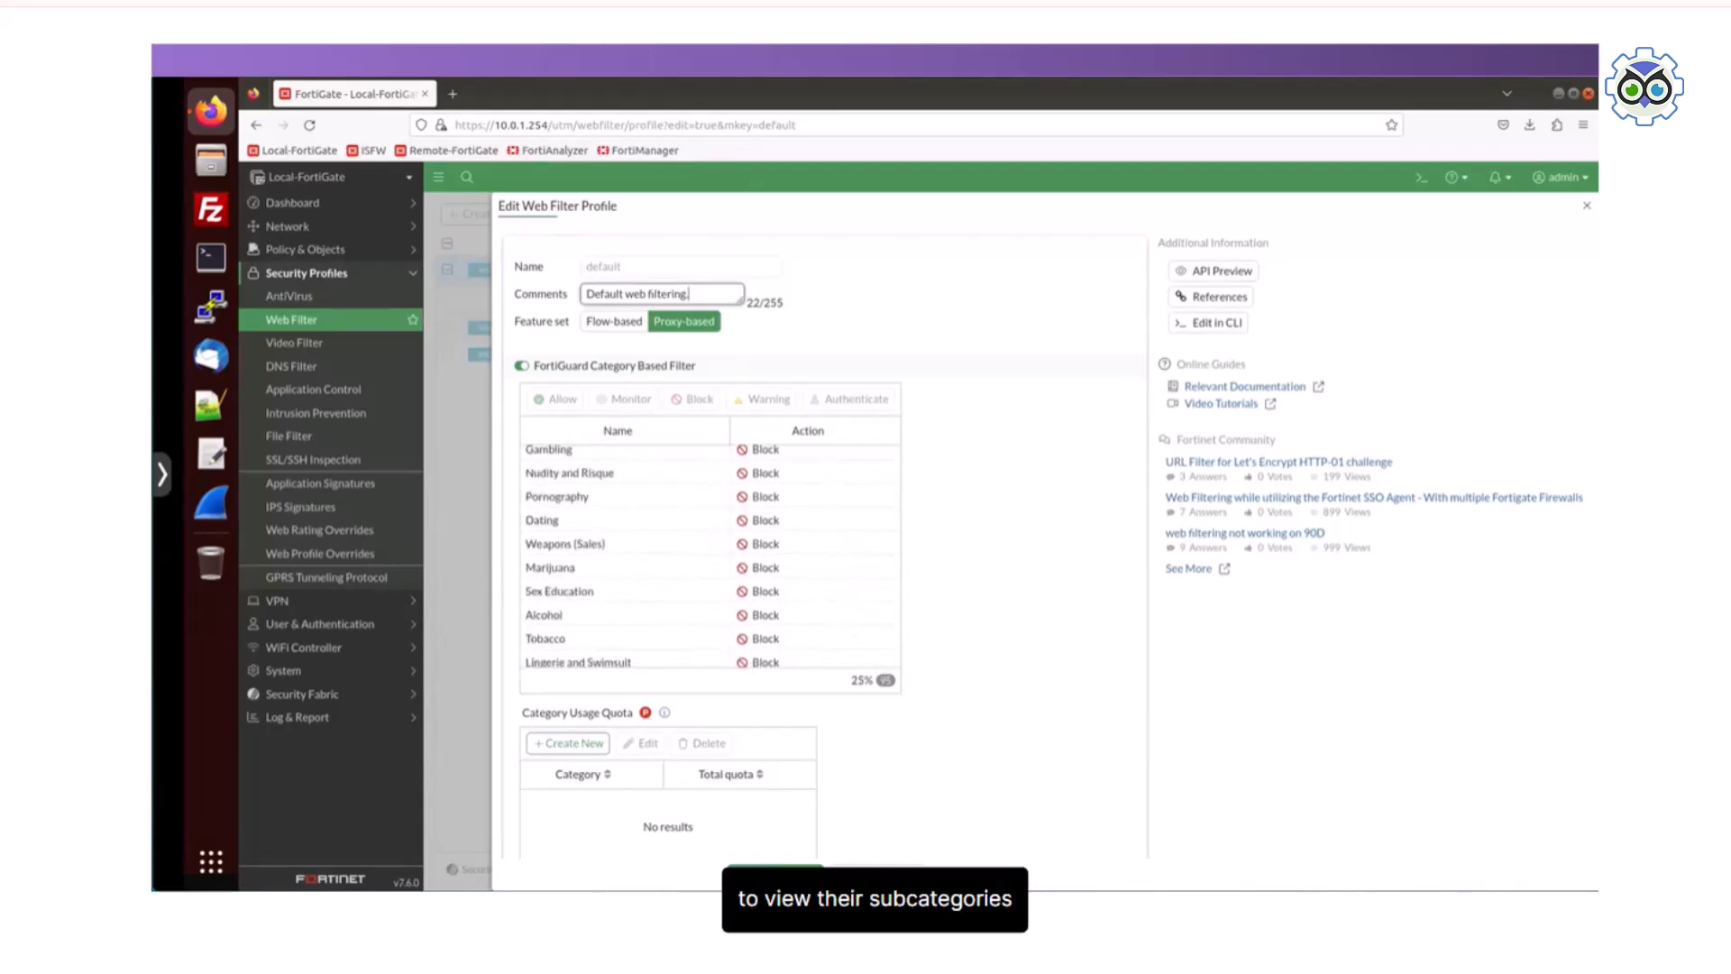
scroll(709, 559, down, 2)
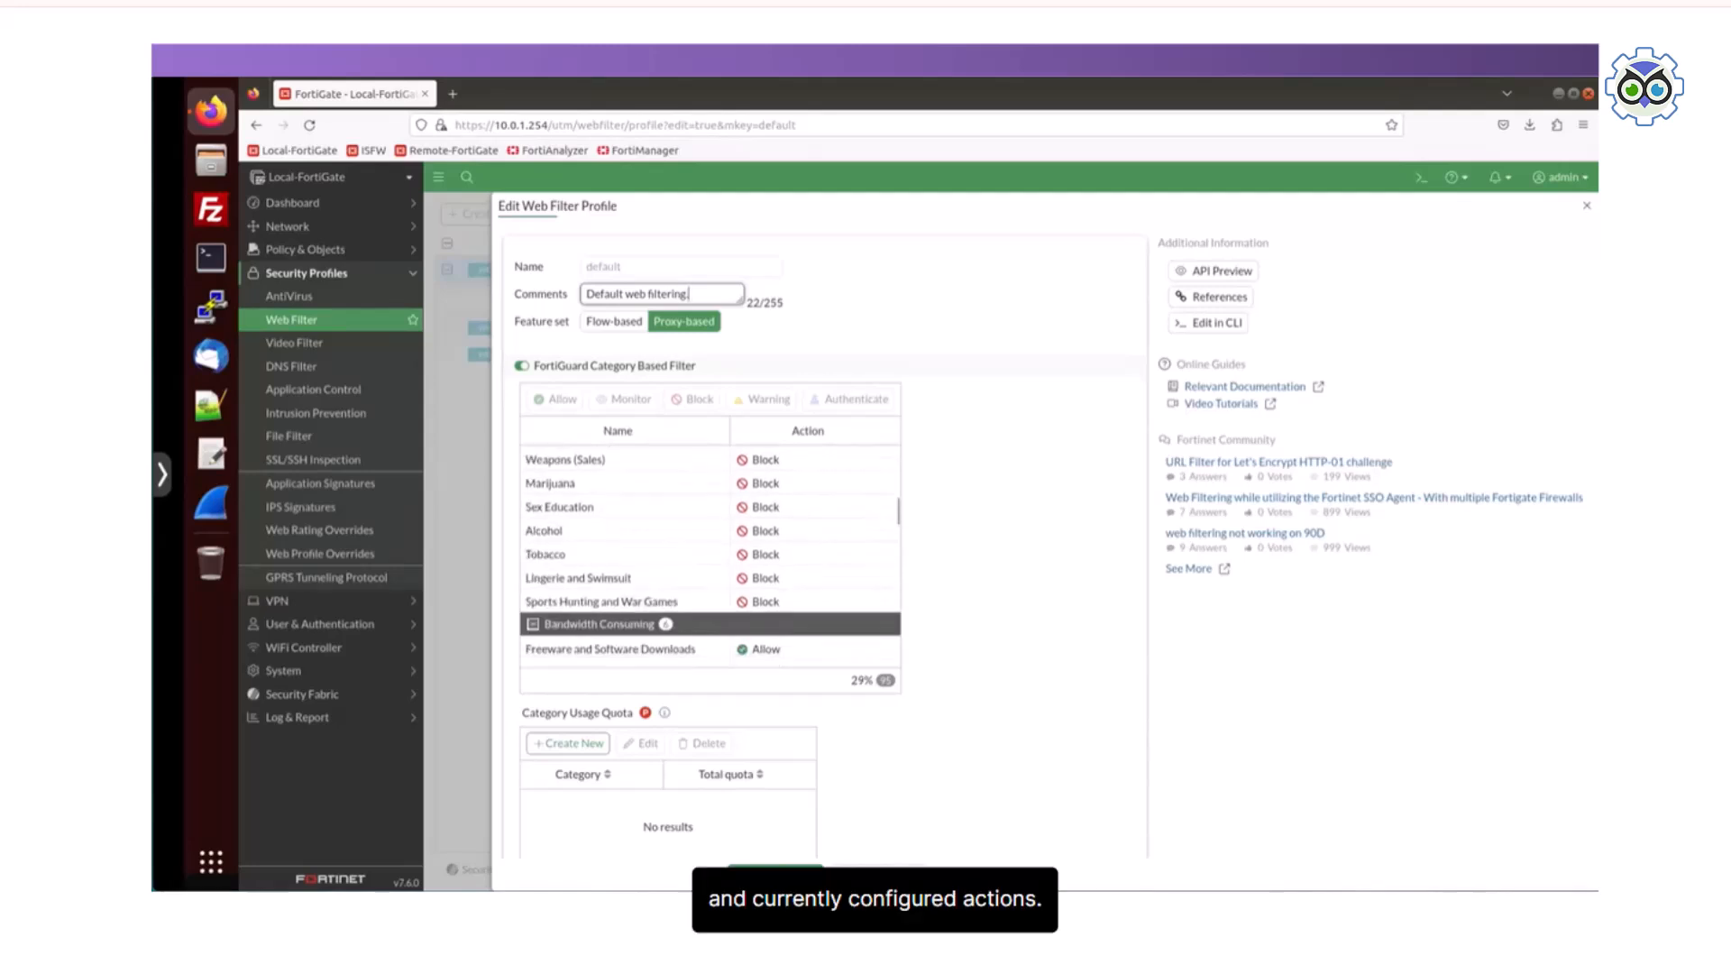
scroll(710, 559, down, 3)
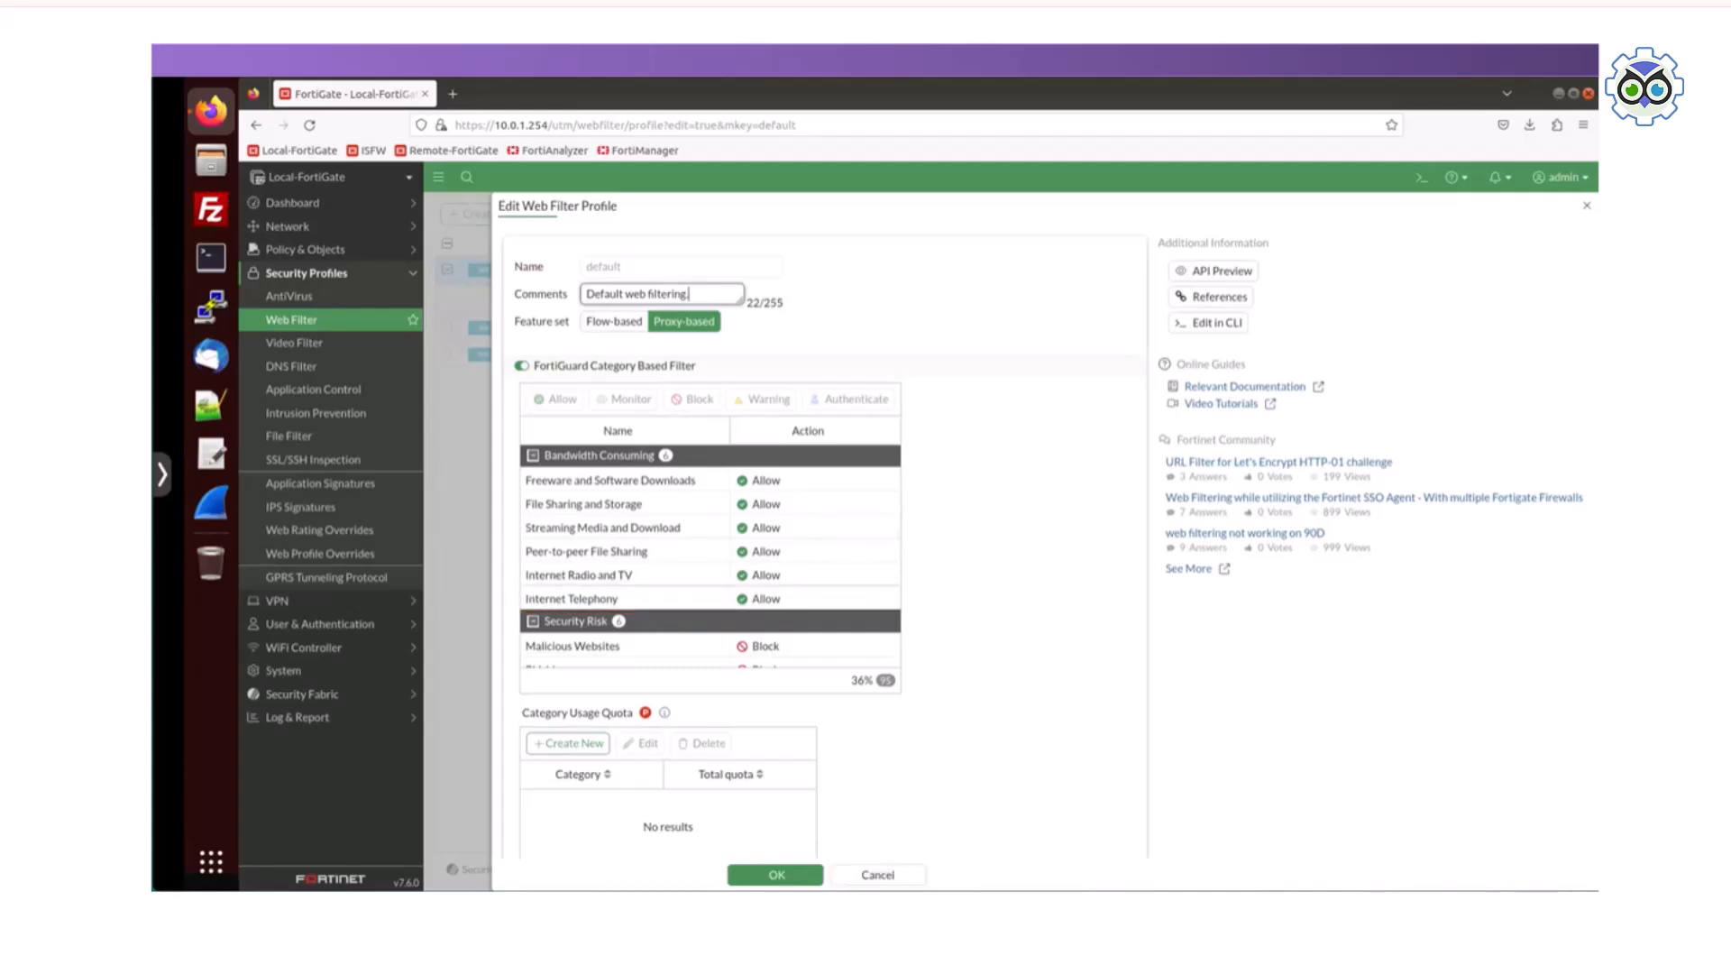
scroll(711, 556, down, 3)
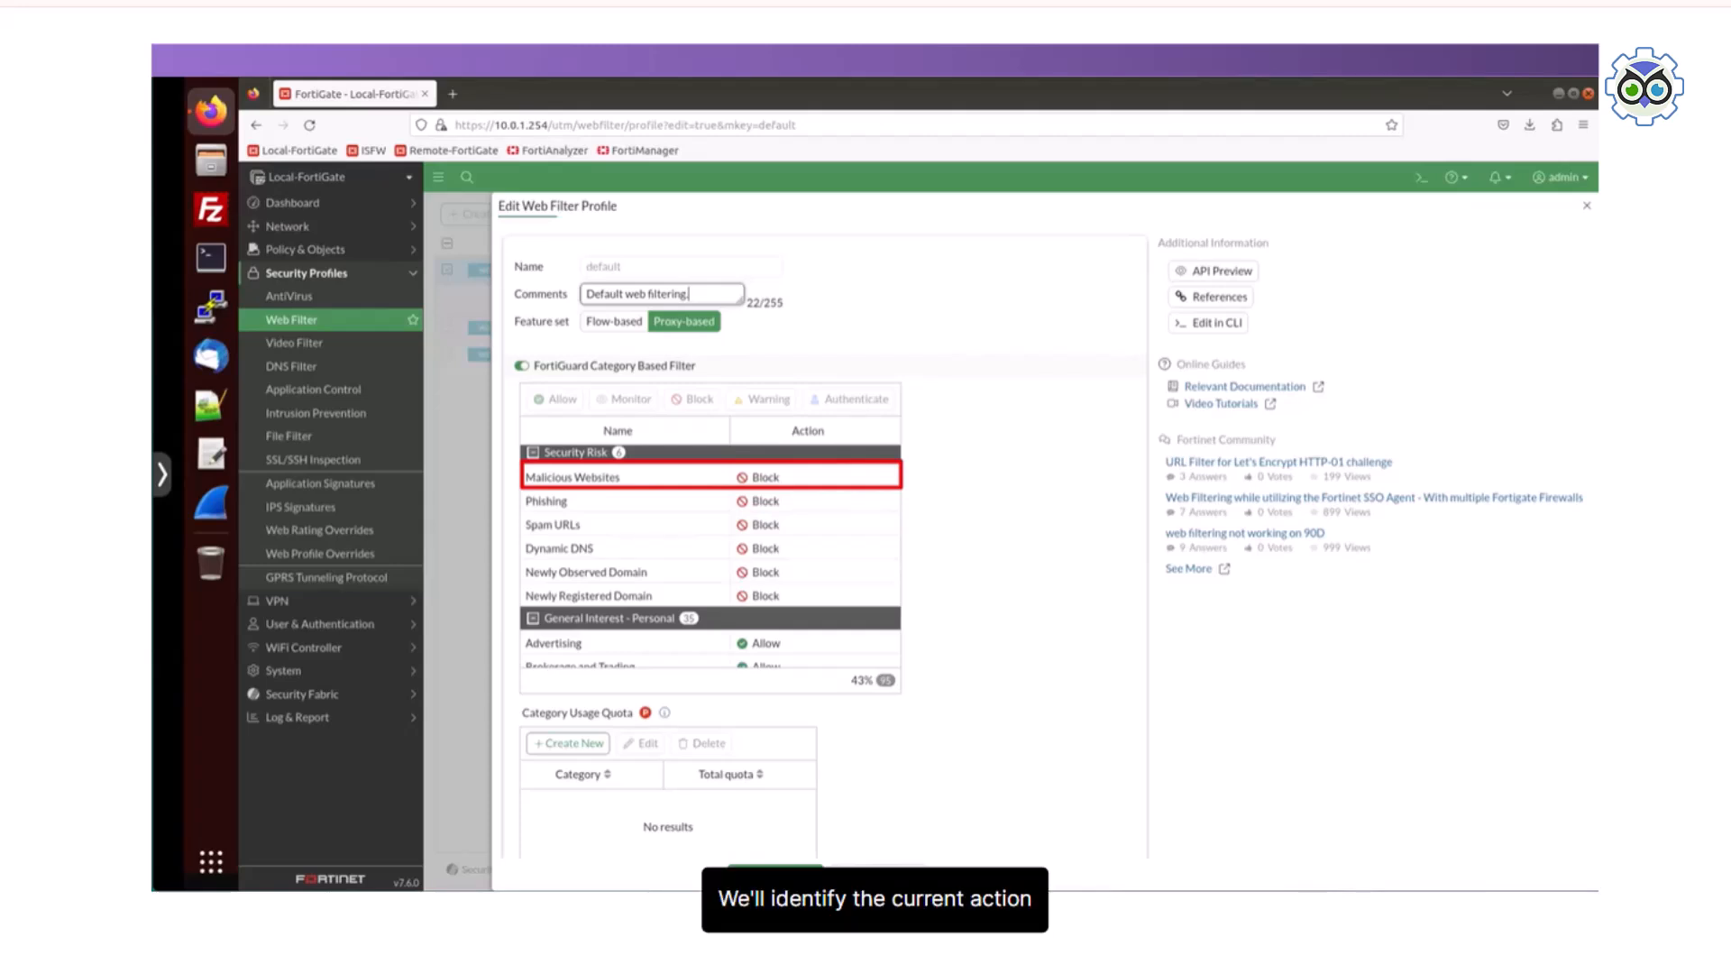
scroll(711, 555, down, 5)
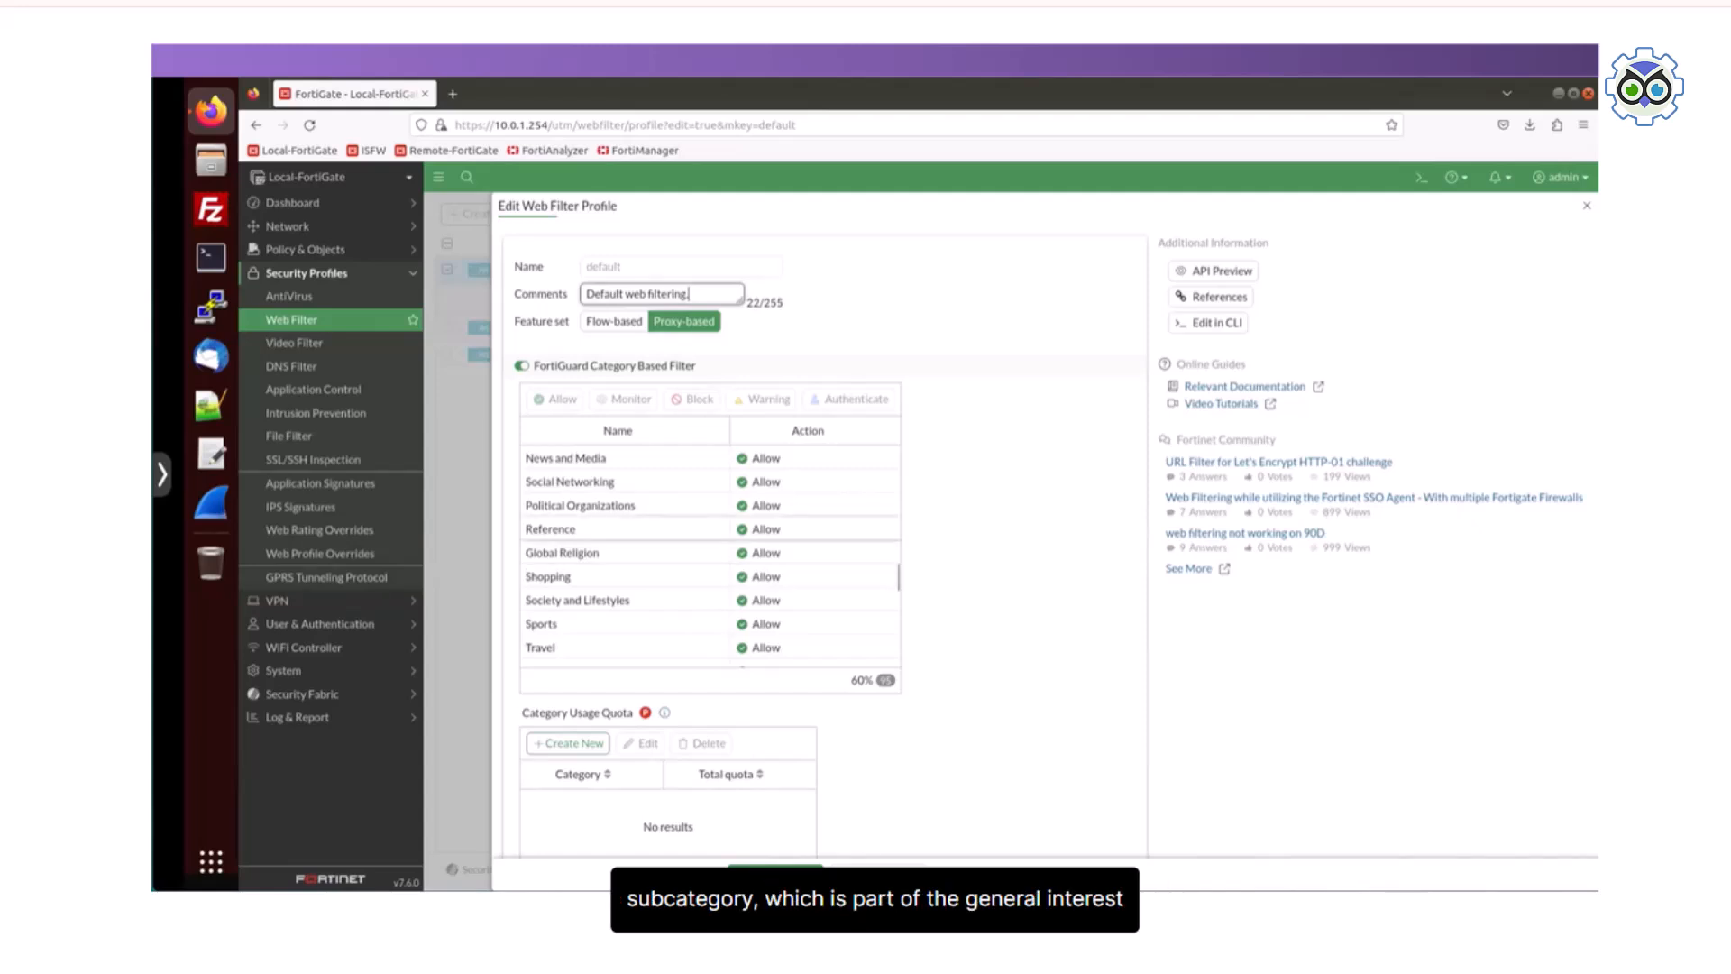
scroll(710, 559, up, 10)
scroll(710, 559, up, 1)
scroll(710, 550, down, 2)
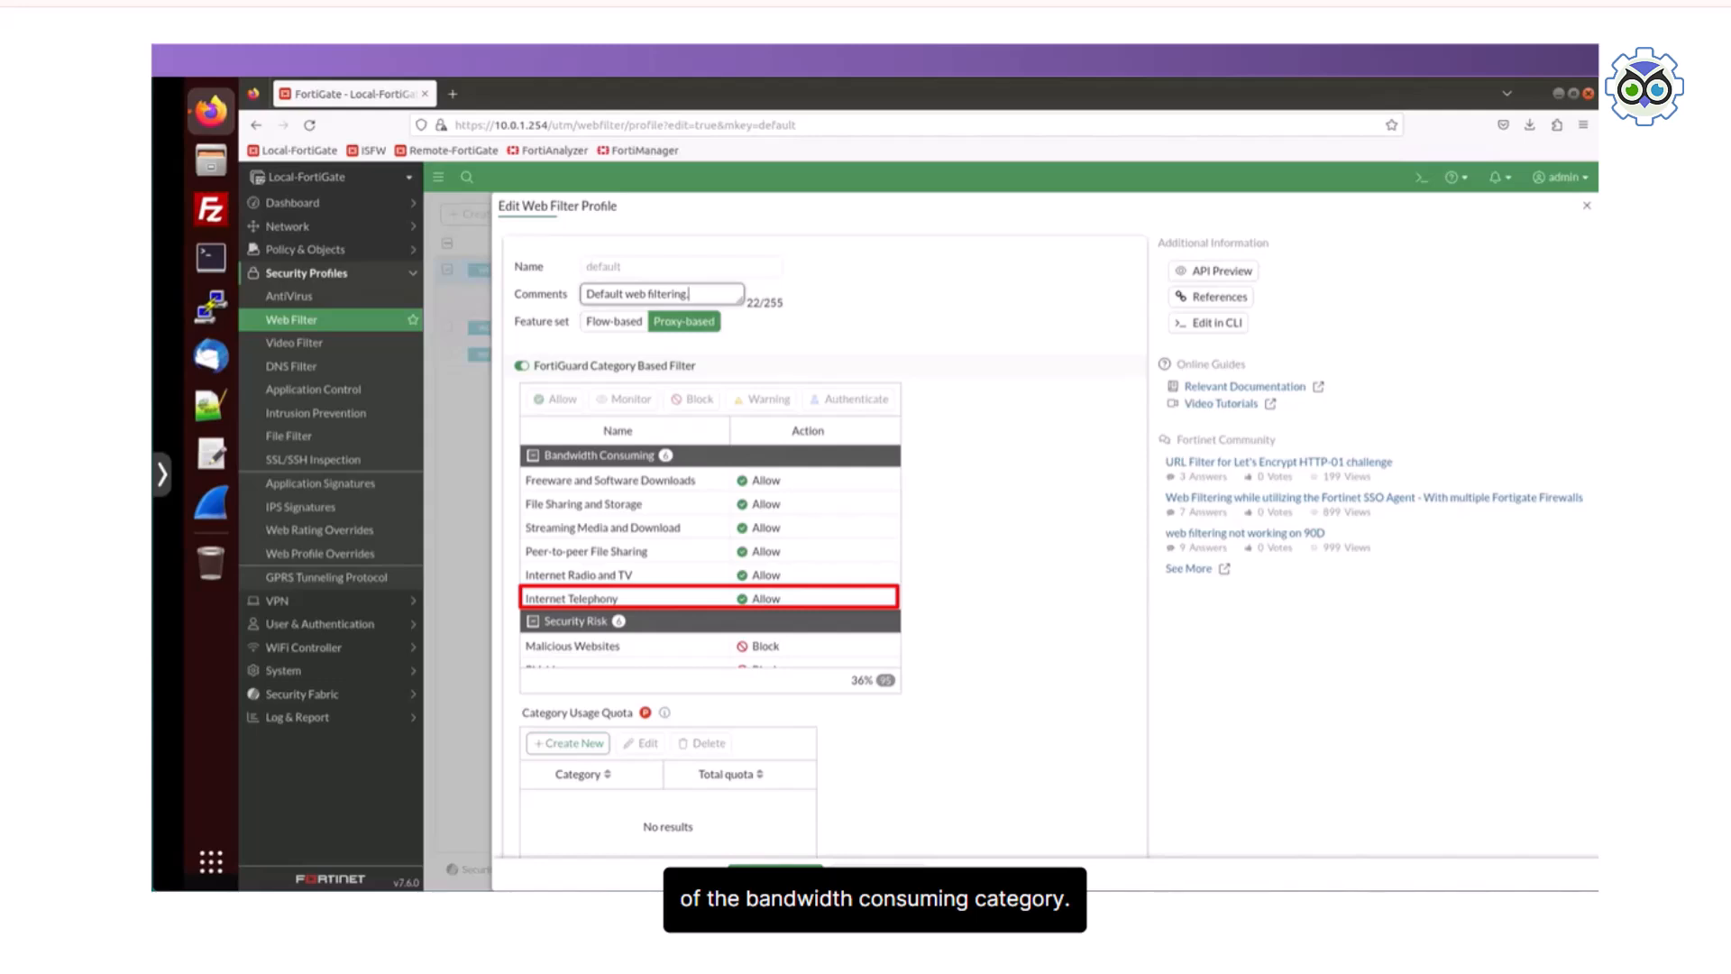
Step: Set the Internet Telephony subcategory's action to Warning with a 5-minute warning interval
click(631, 598)
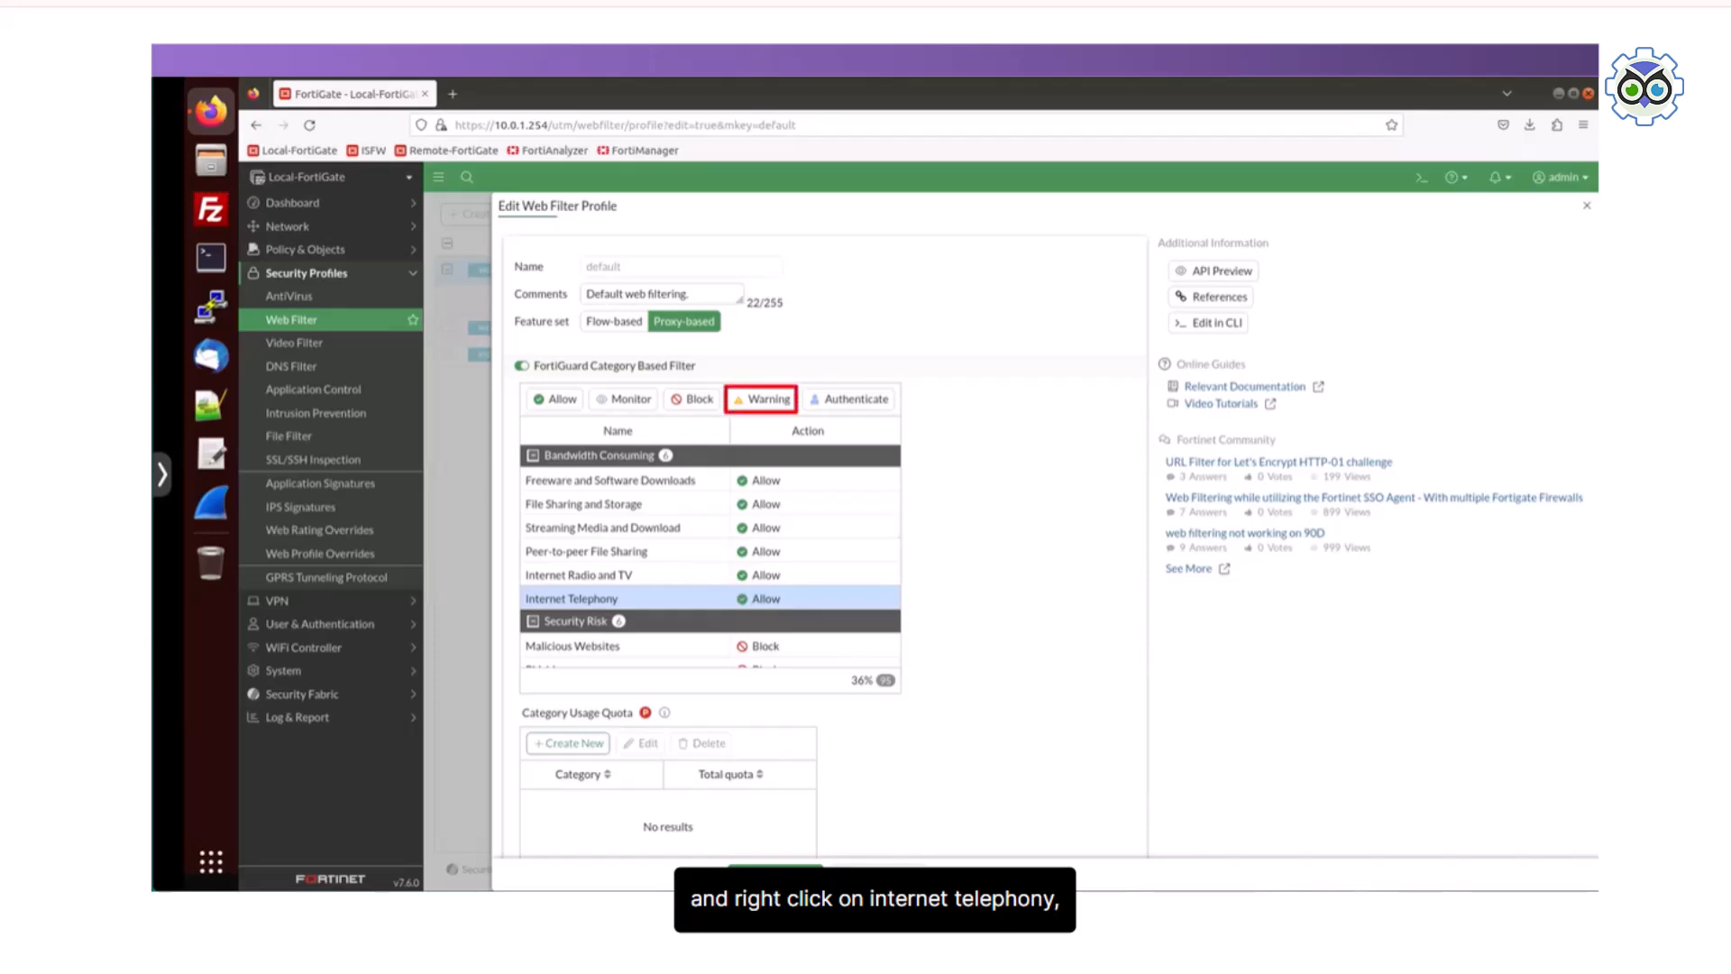
click(761, 399)
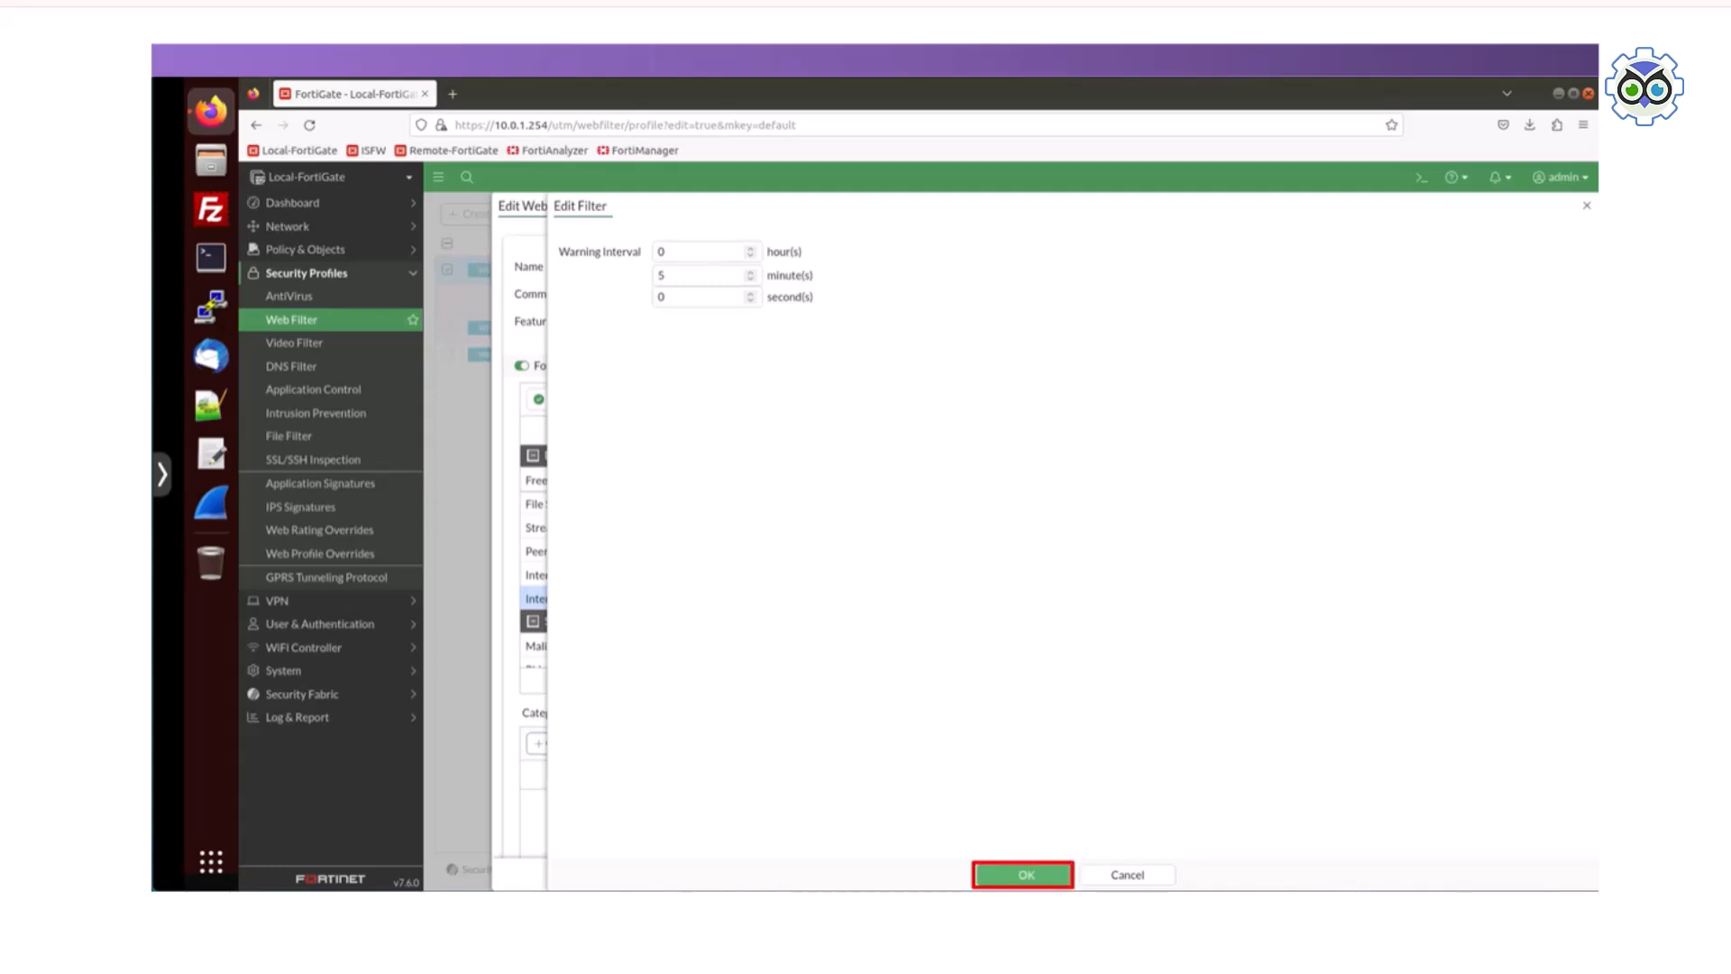
click(1024, 874)
Step: Set the Social Networking subcategory's action to Block and save the default web filter profile
scroll(710, 555, down, 2)
scroll(710, 556, down, 5)
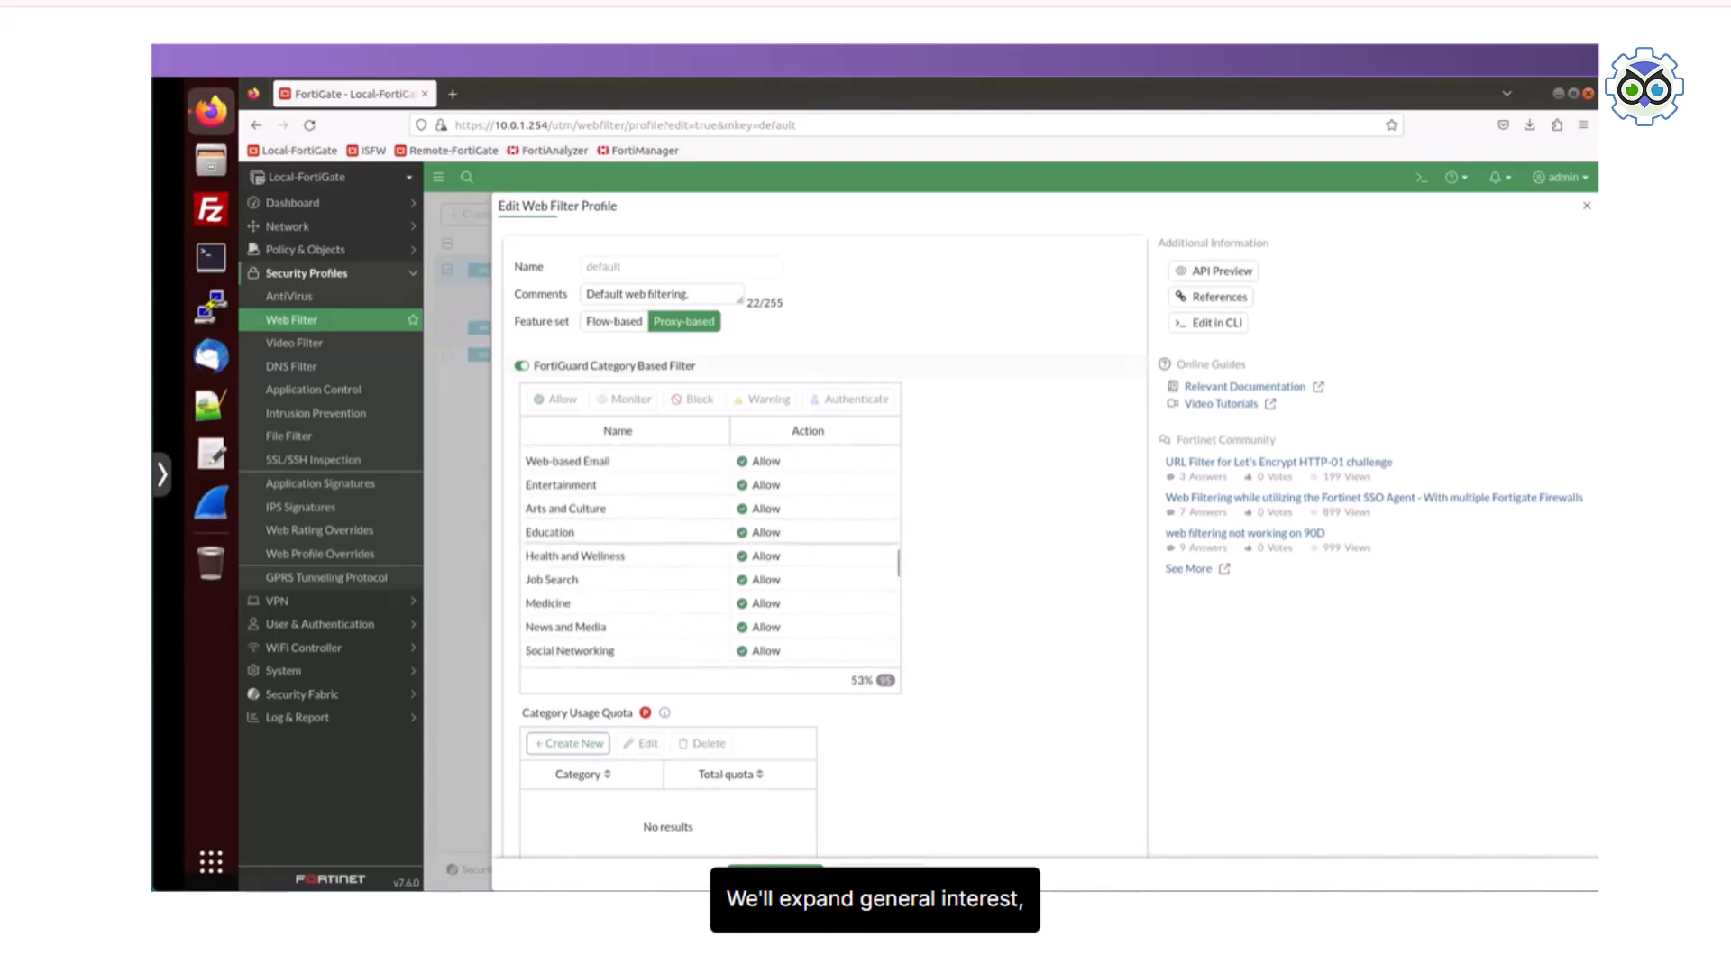
click(623, 650)
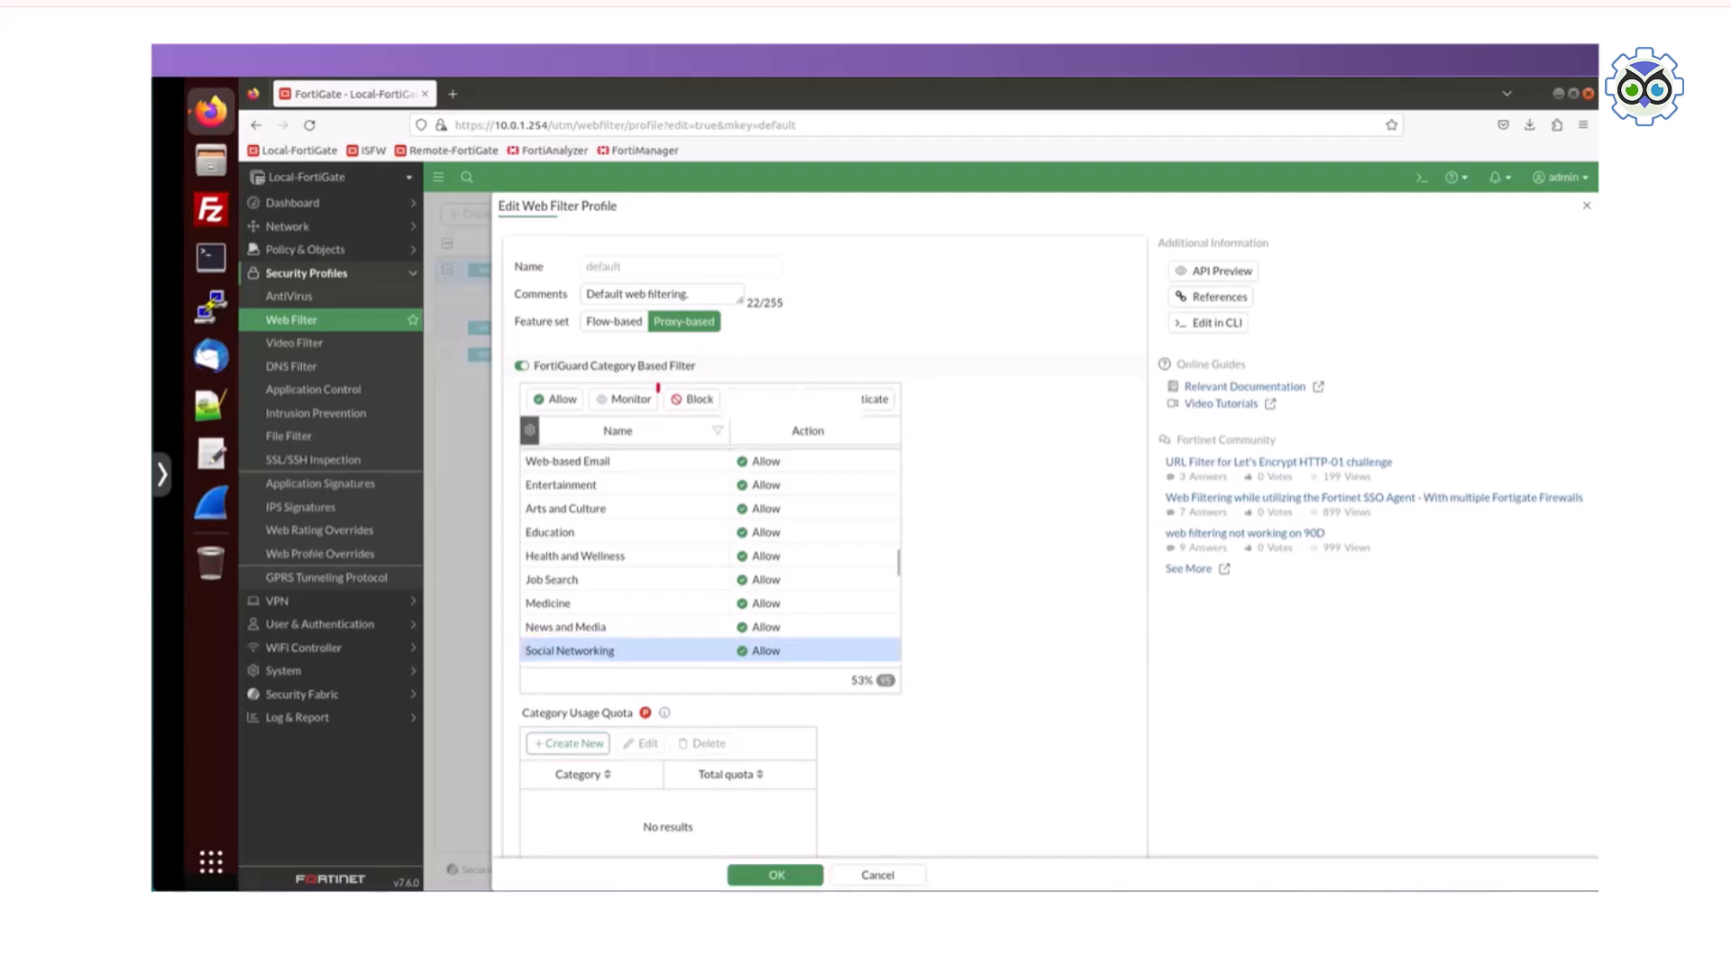
click(694, 398)
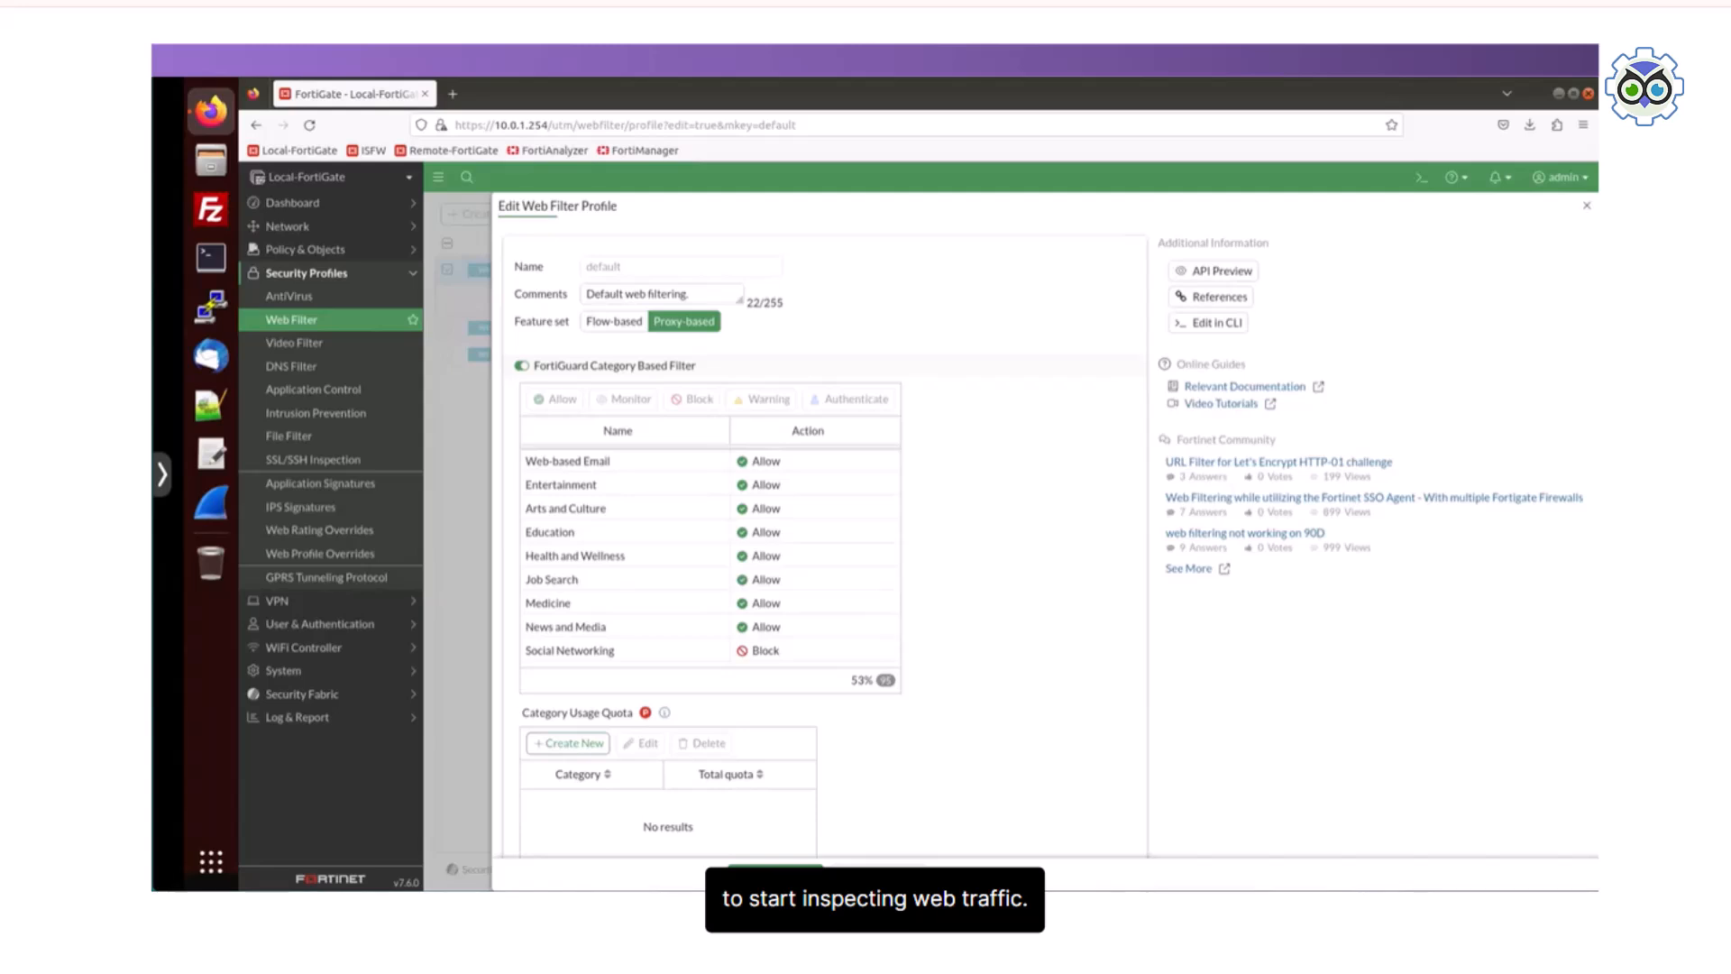
click(776, 875)
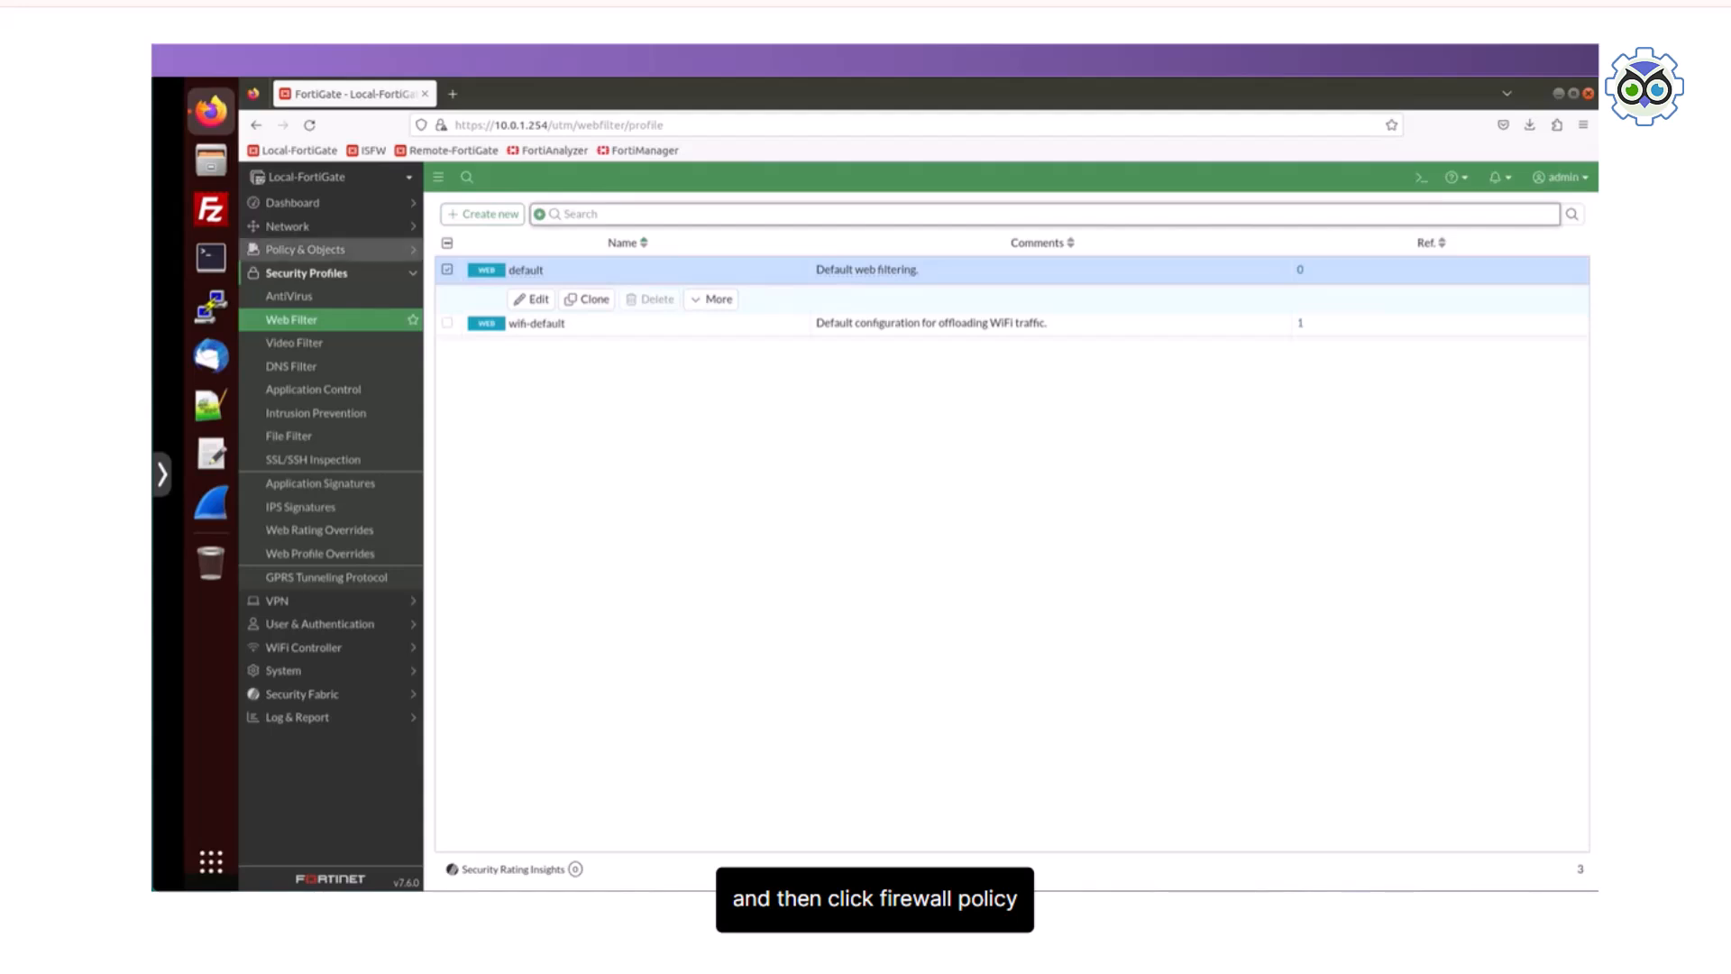
Step: Open the Full_Access firewall policy for editing and enable its web filter with the default profile
click(305, 249)
click(302, 273)
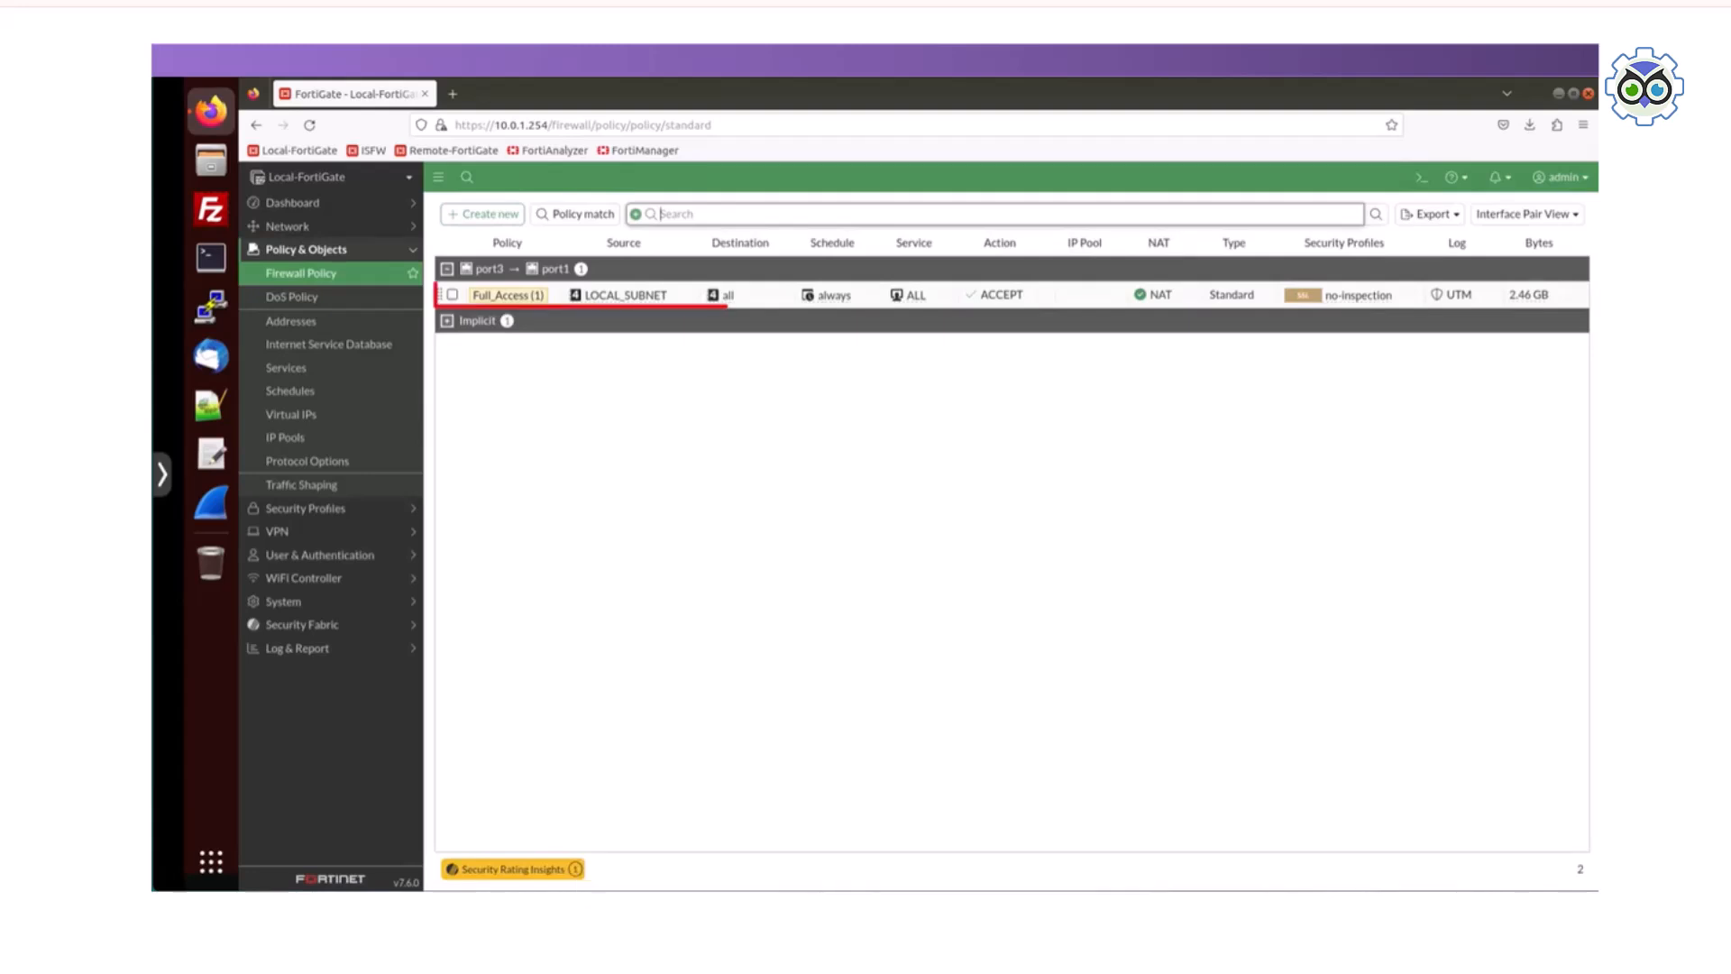
double_click(508, 295)
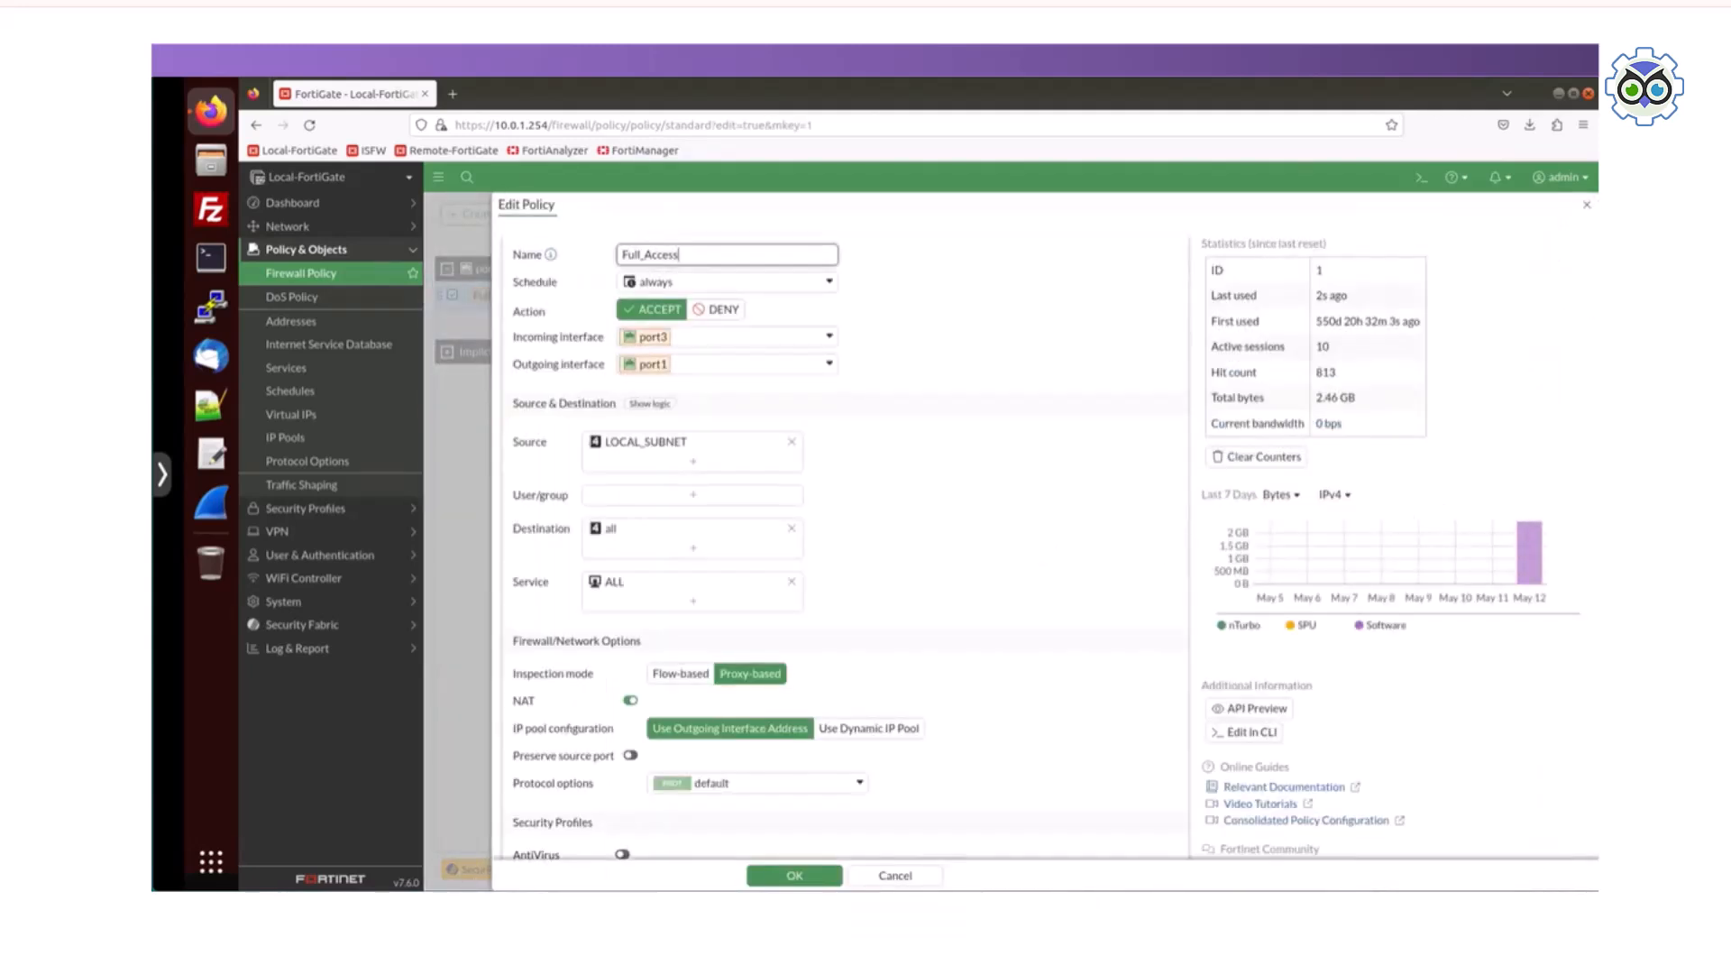
scroll(843, 541, down, 5)
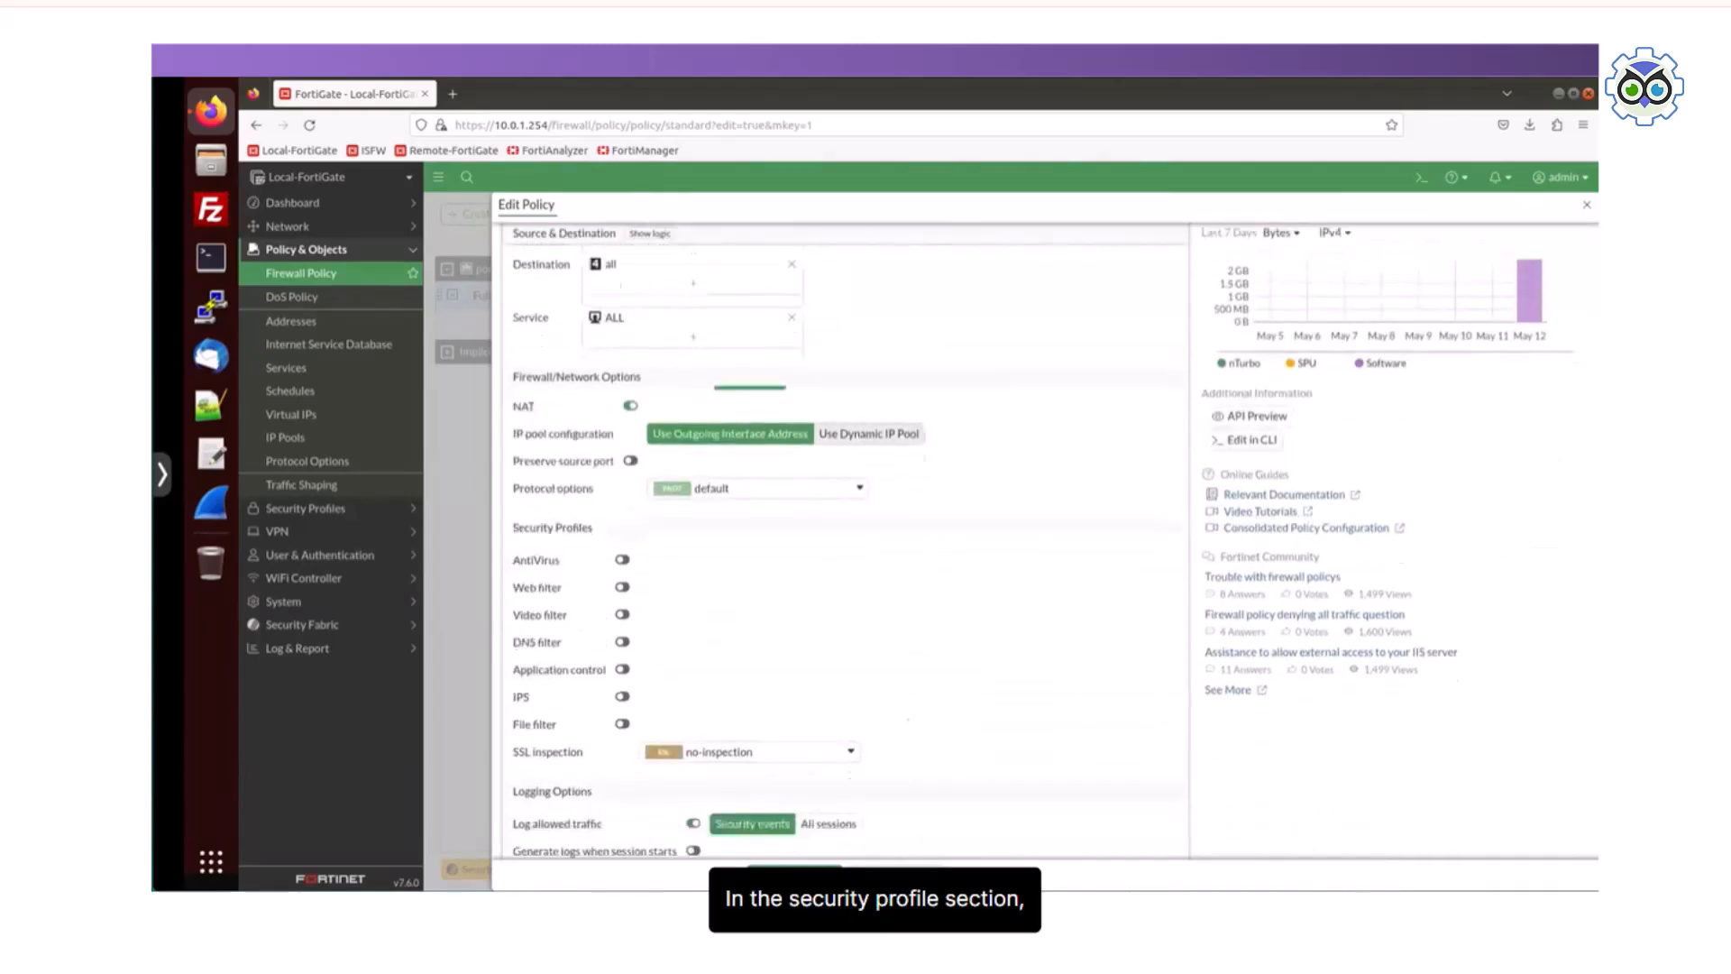
click(622, 460)
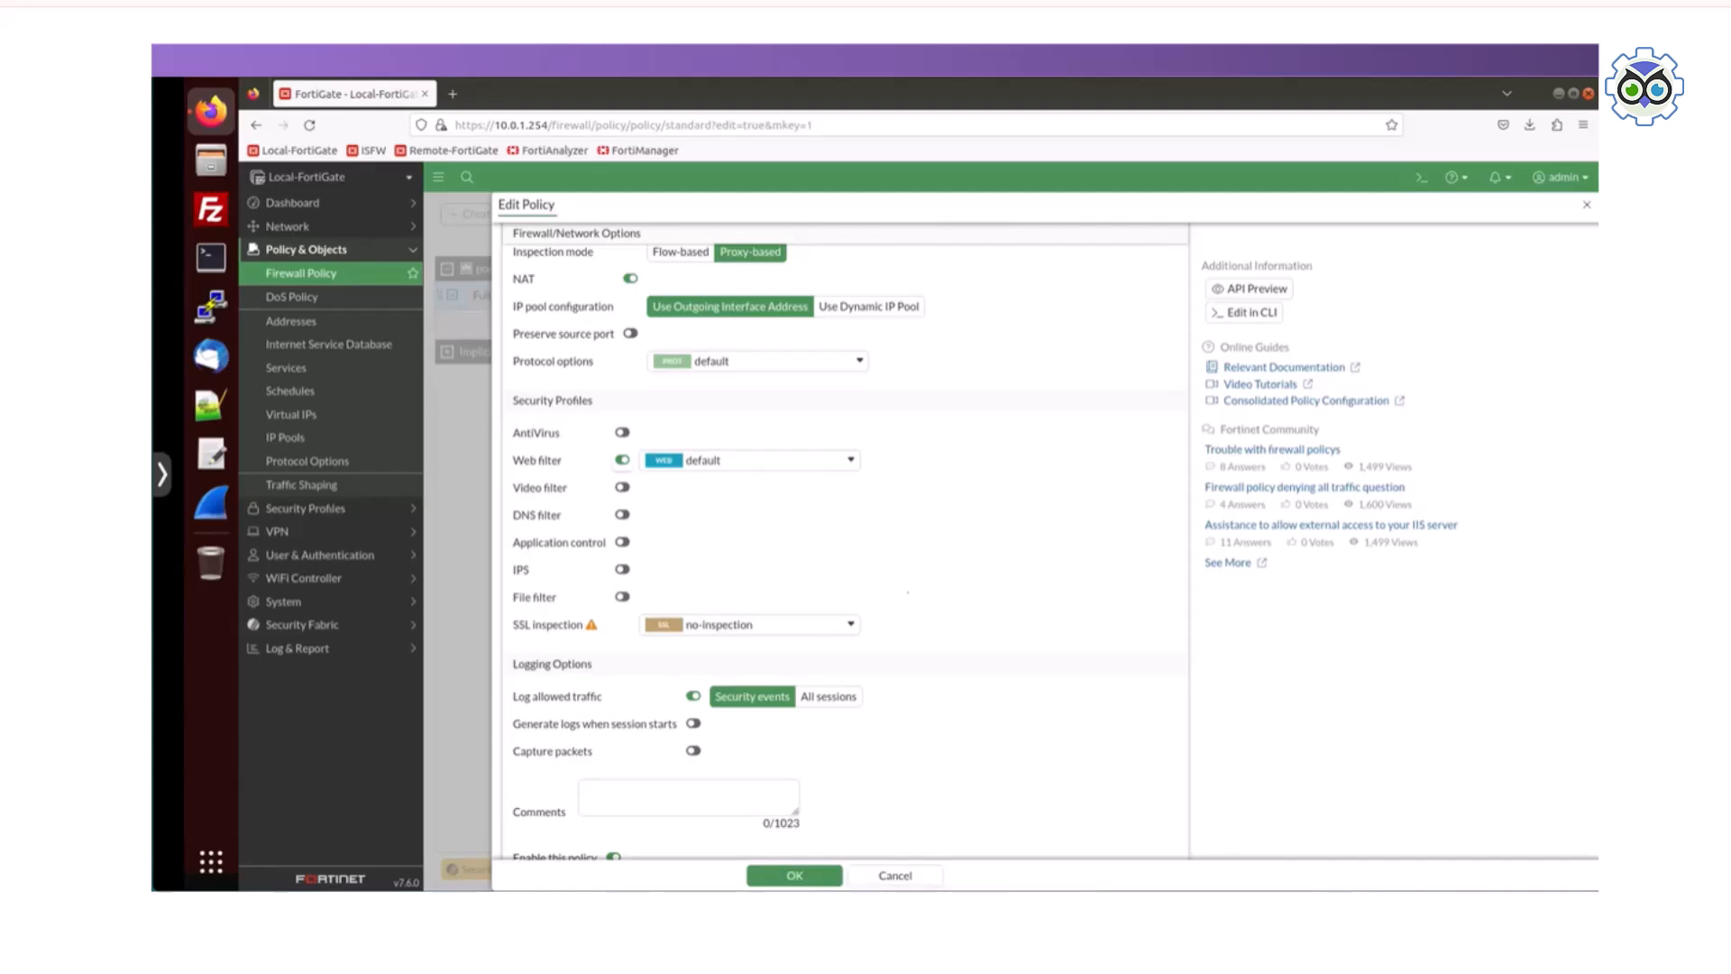
Step: Set the Full_Access policy's SSL inspection to custom-deep-inspection and save the policy
click(750, 625)
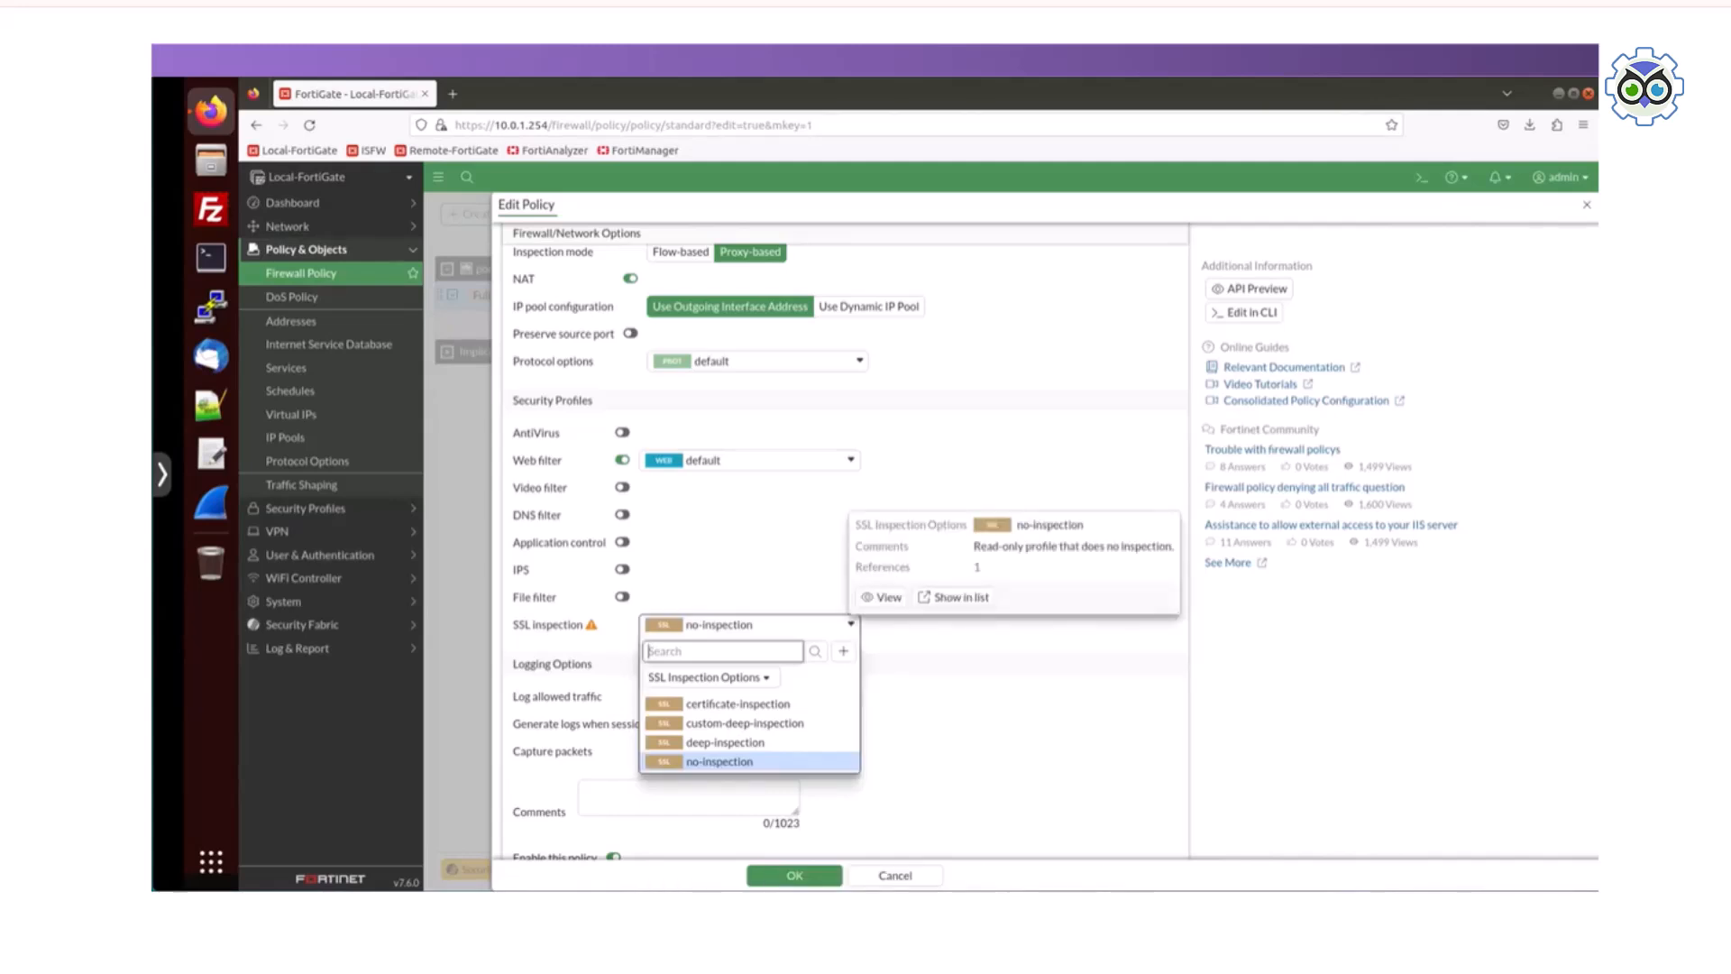
click(745, 724)
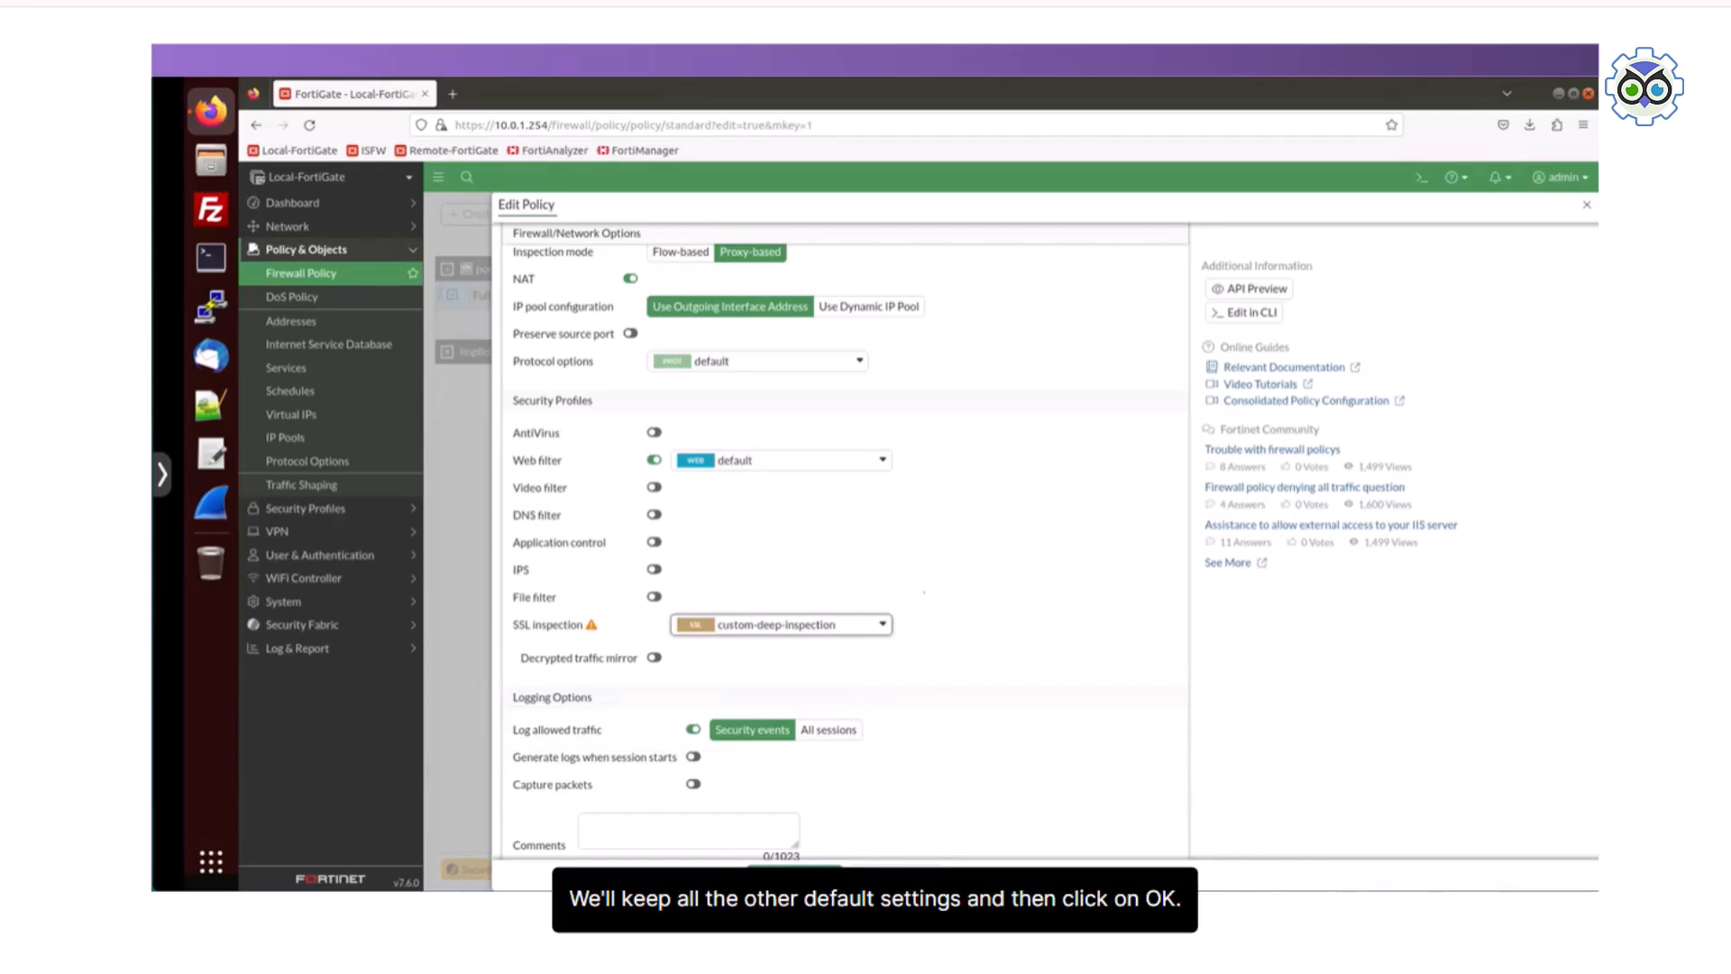
scroll(839, 541, down, 1)
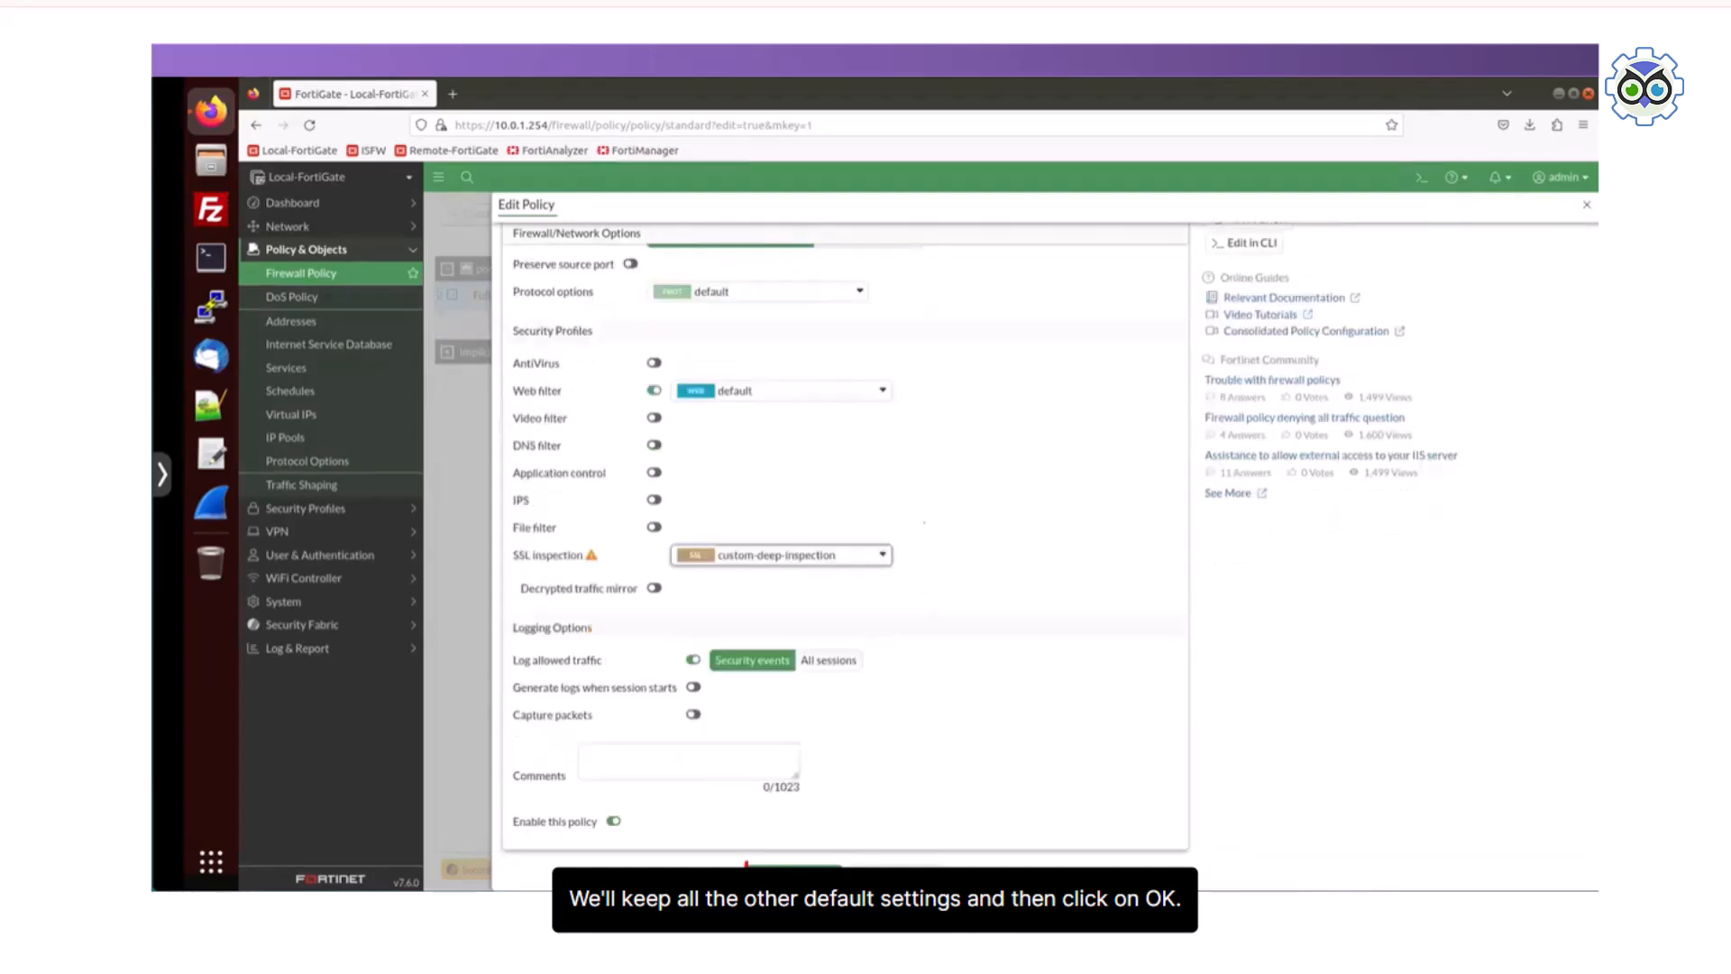
click(794, 875)
click(870, 574)
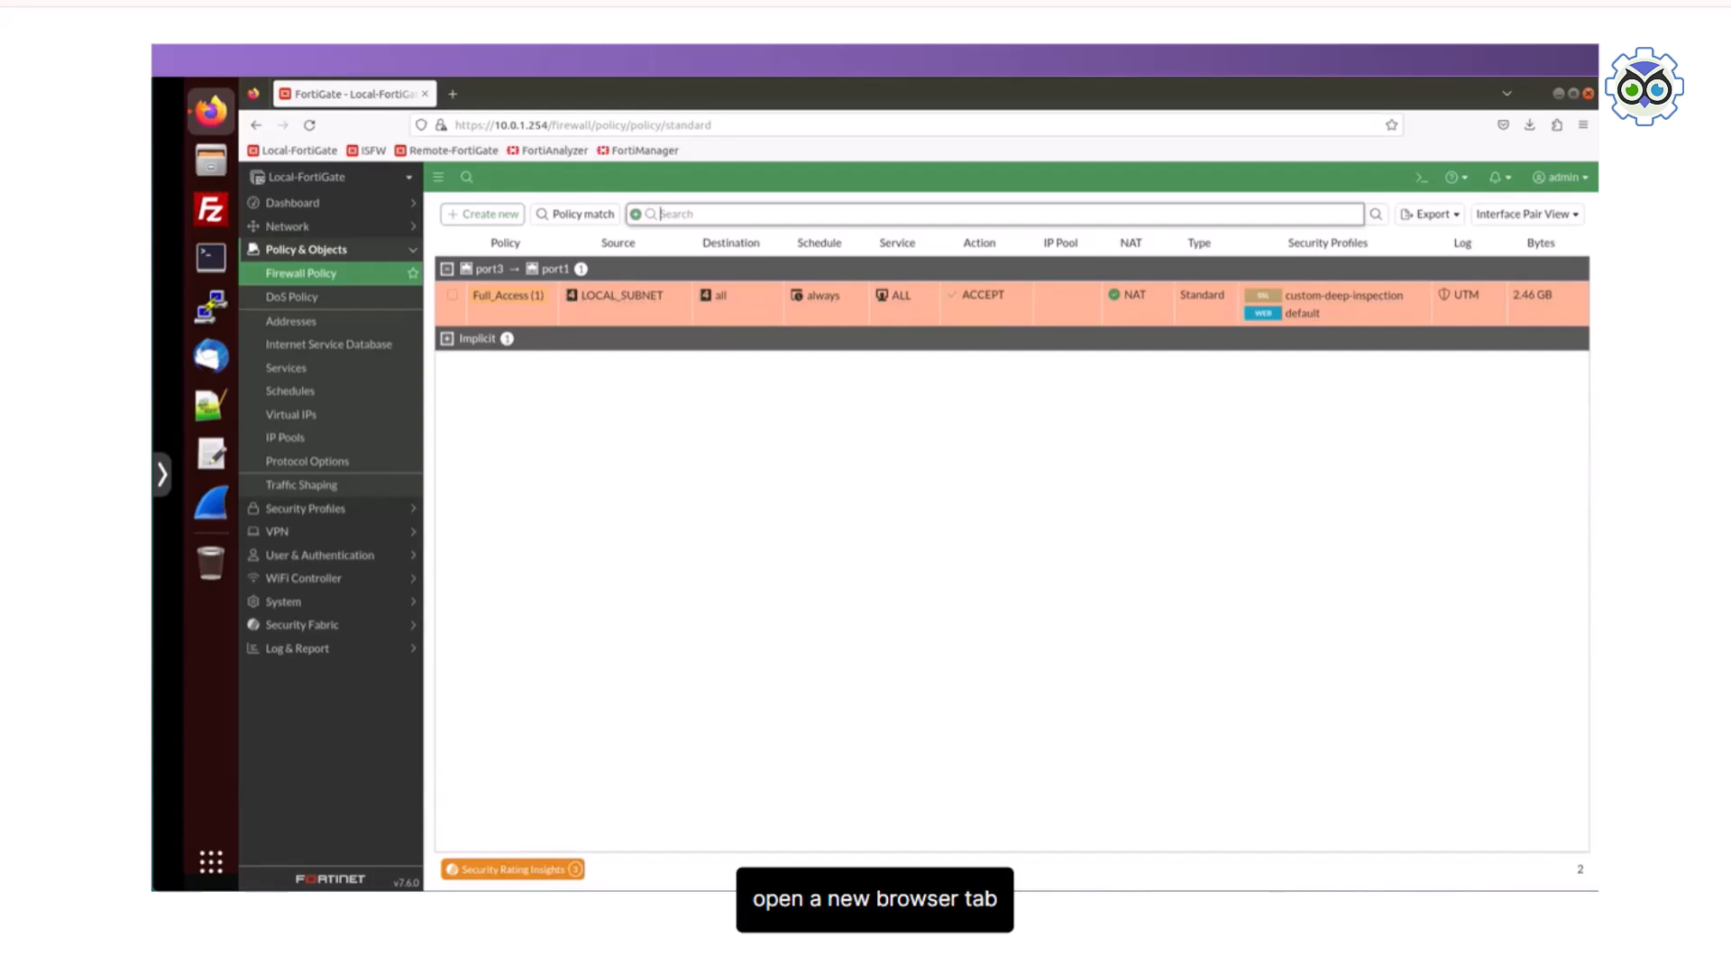
key(ctrl+t)
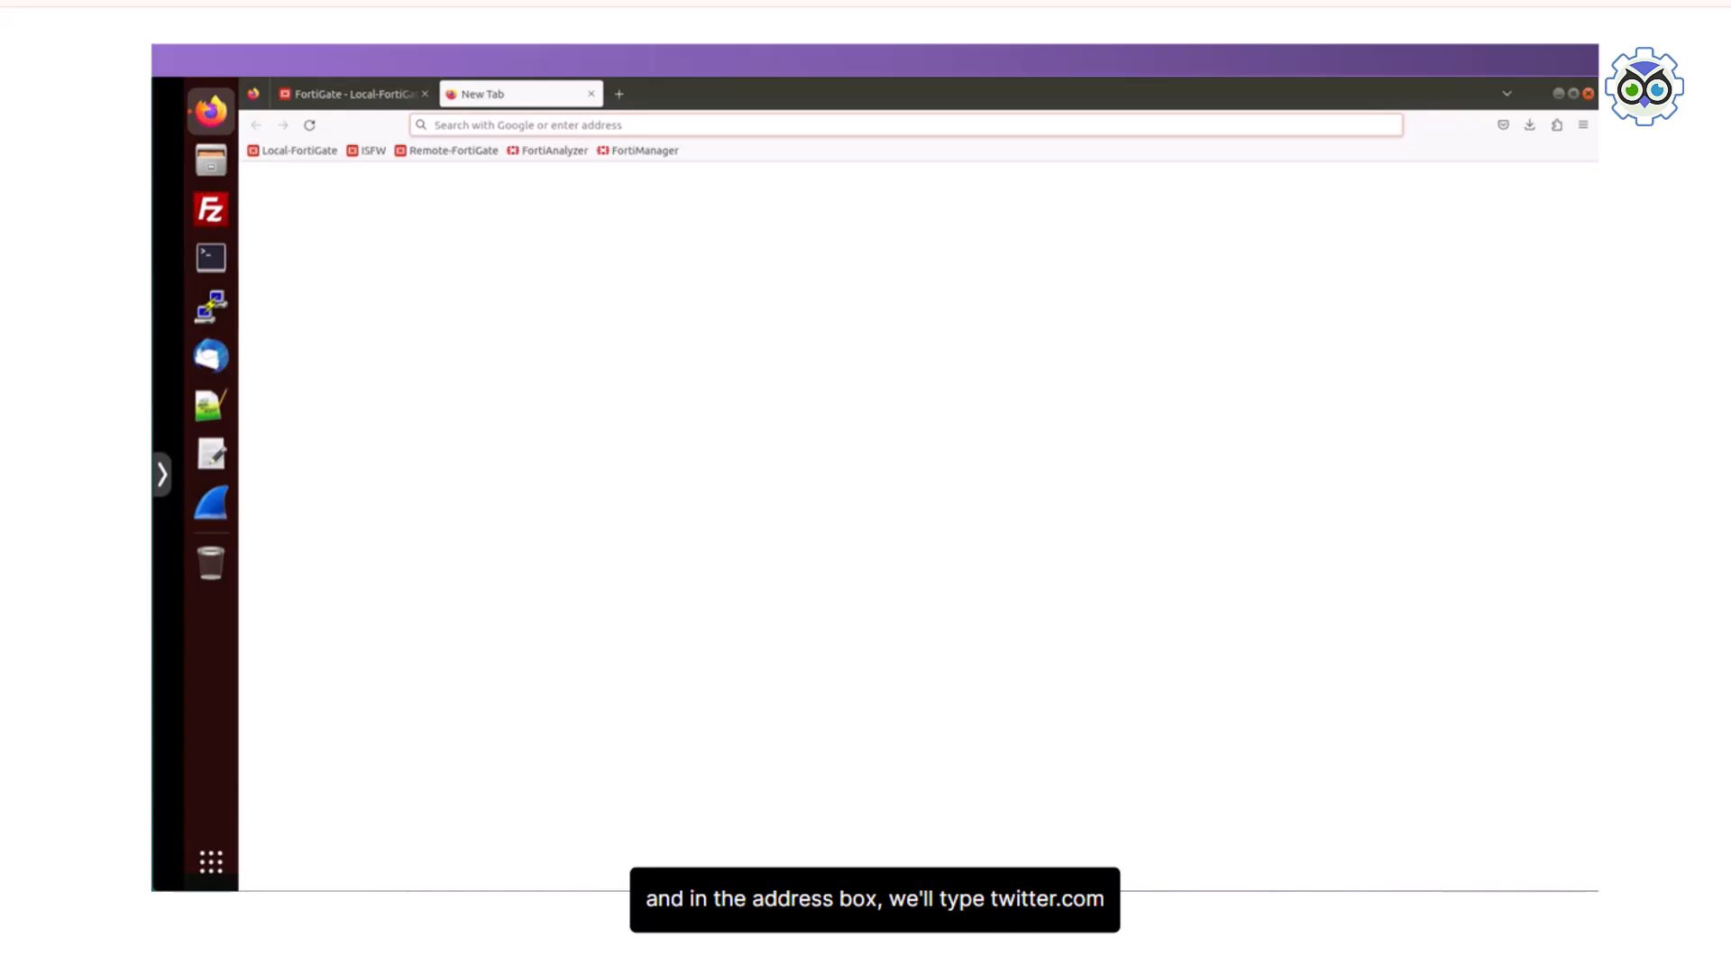
text(www.)
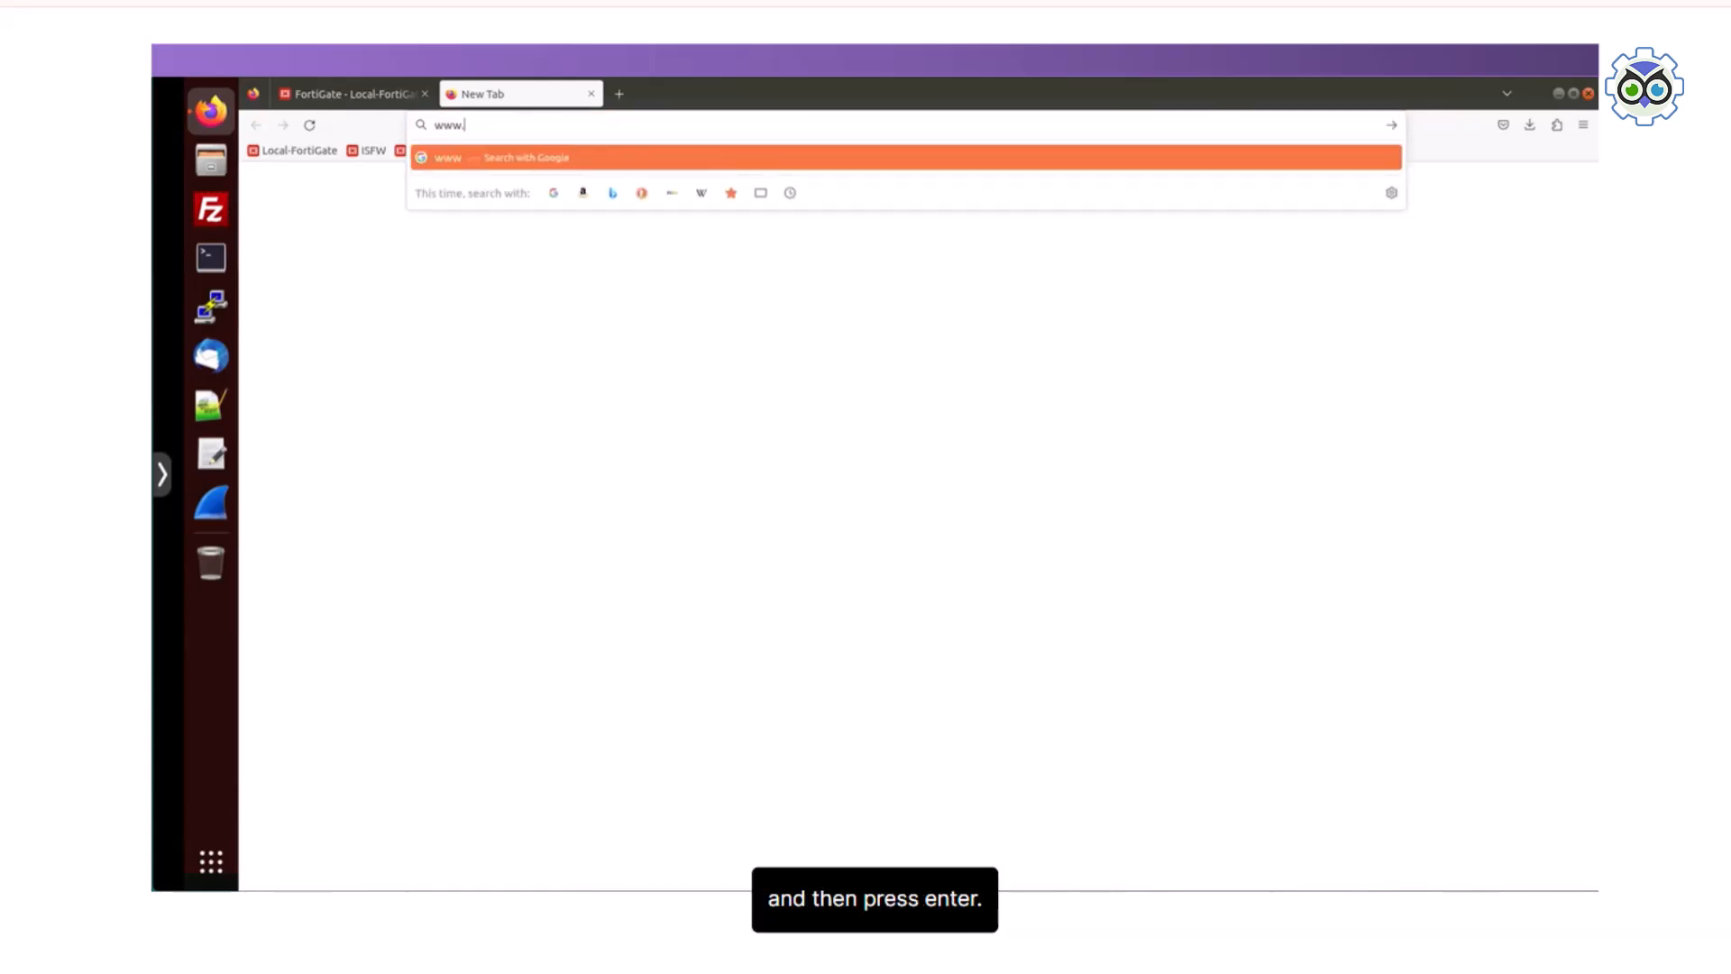
text(twitter.com)
key(Return)
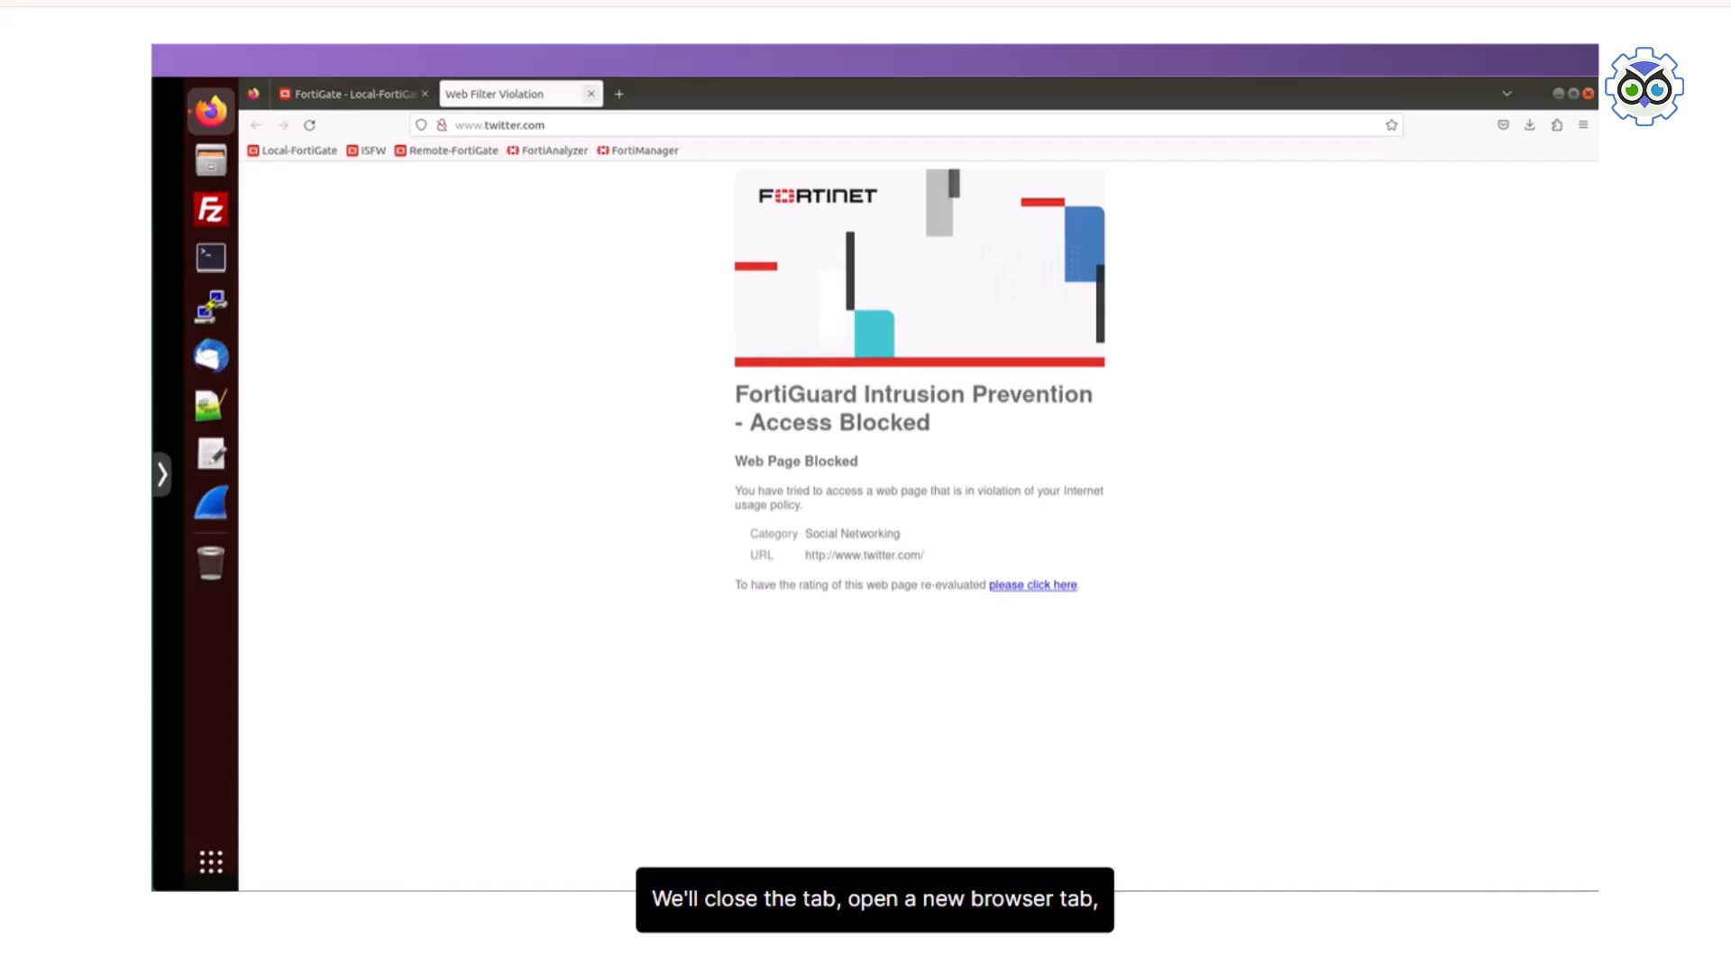
click(590, 94)
click(453, 93)
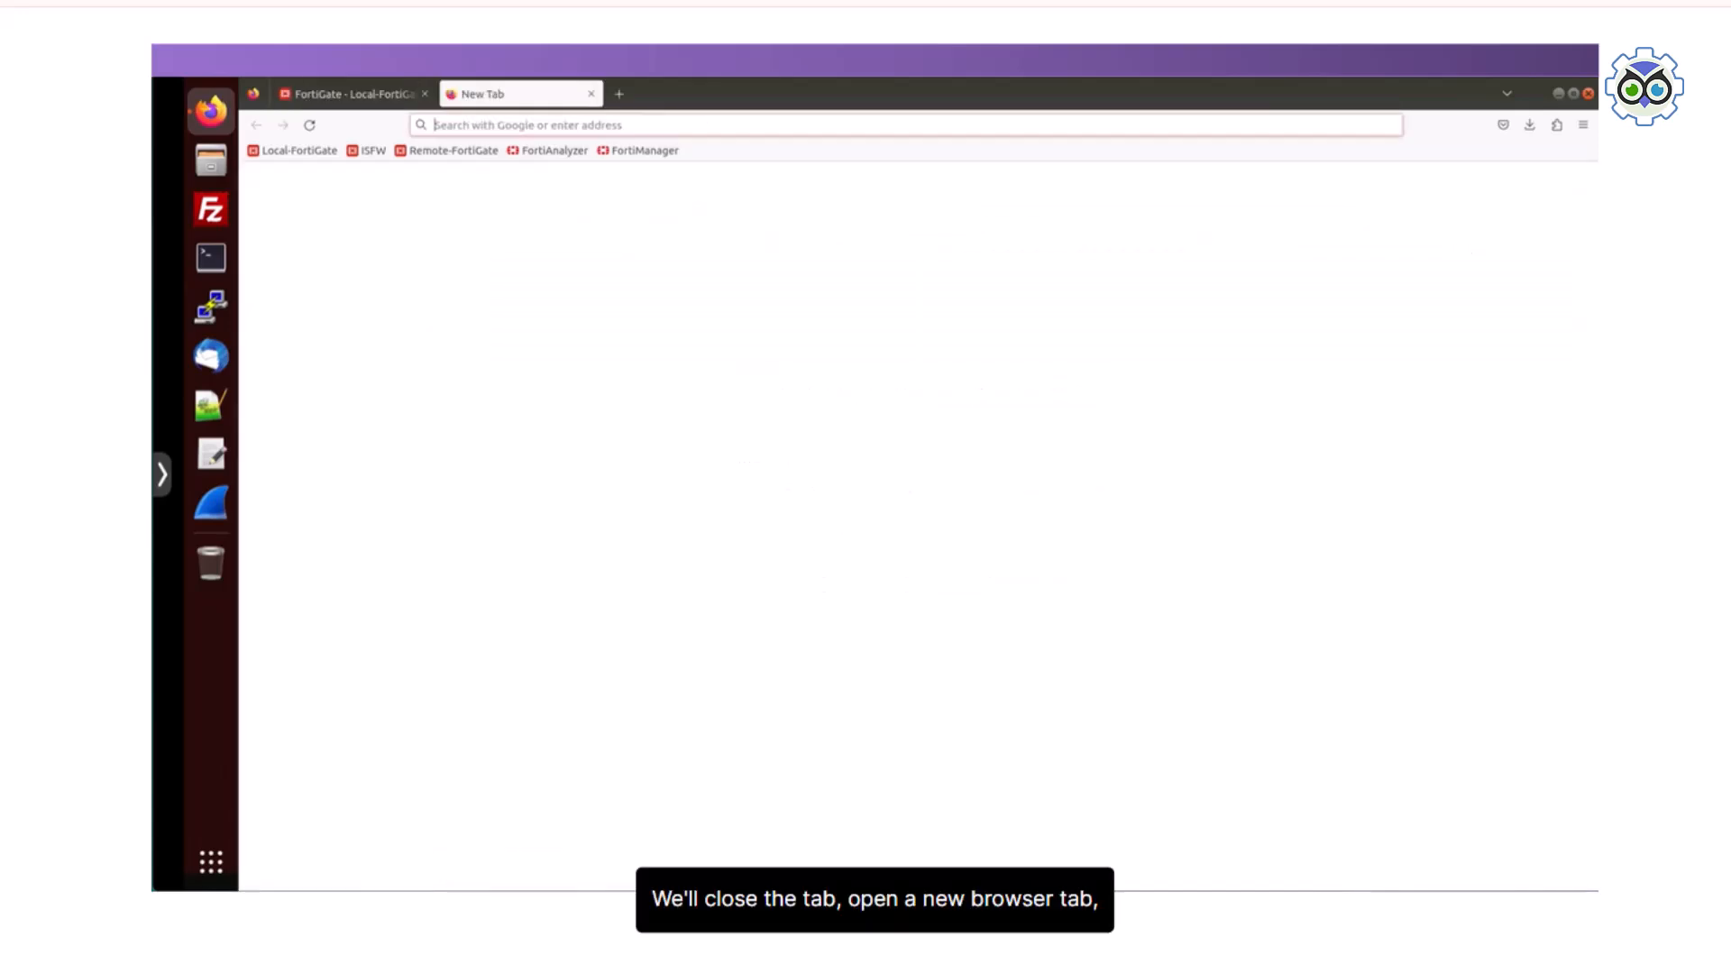
text(www.)
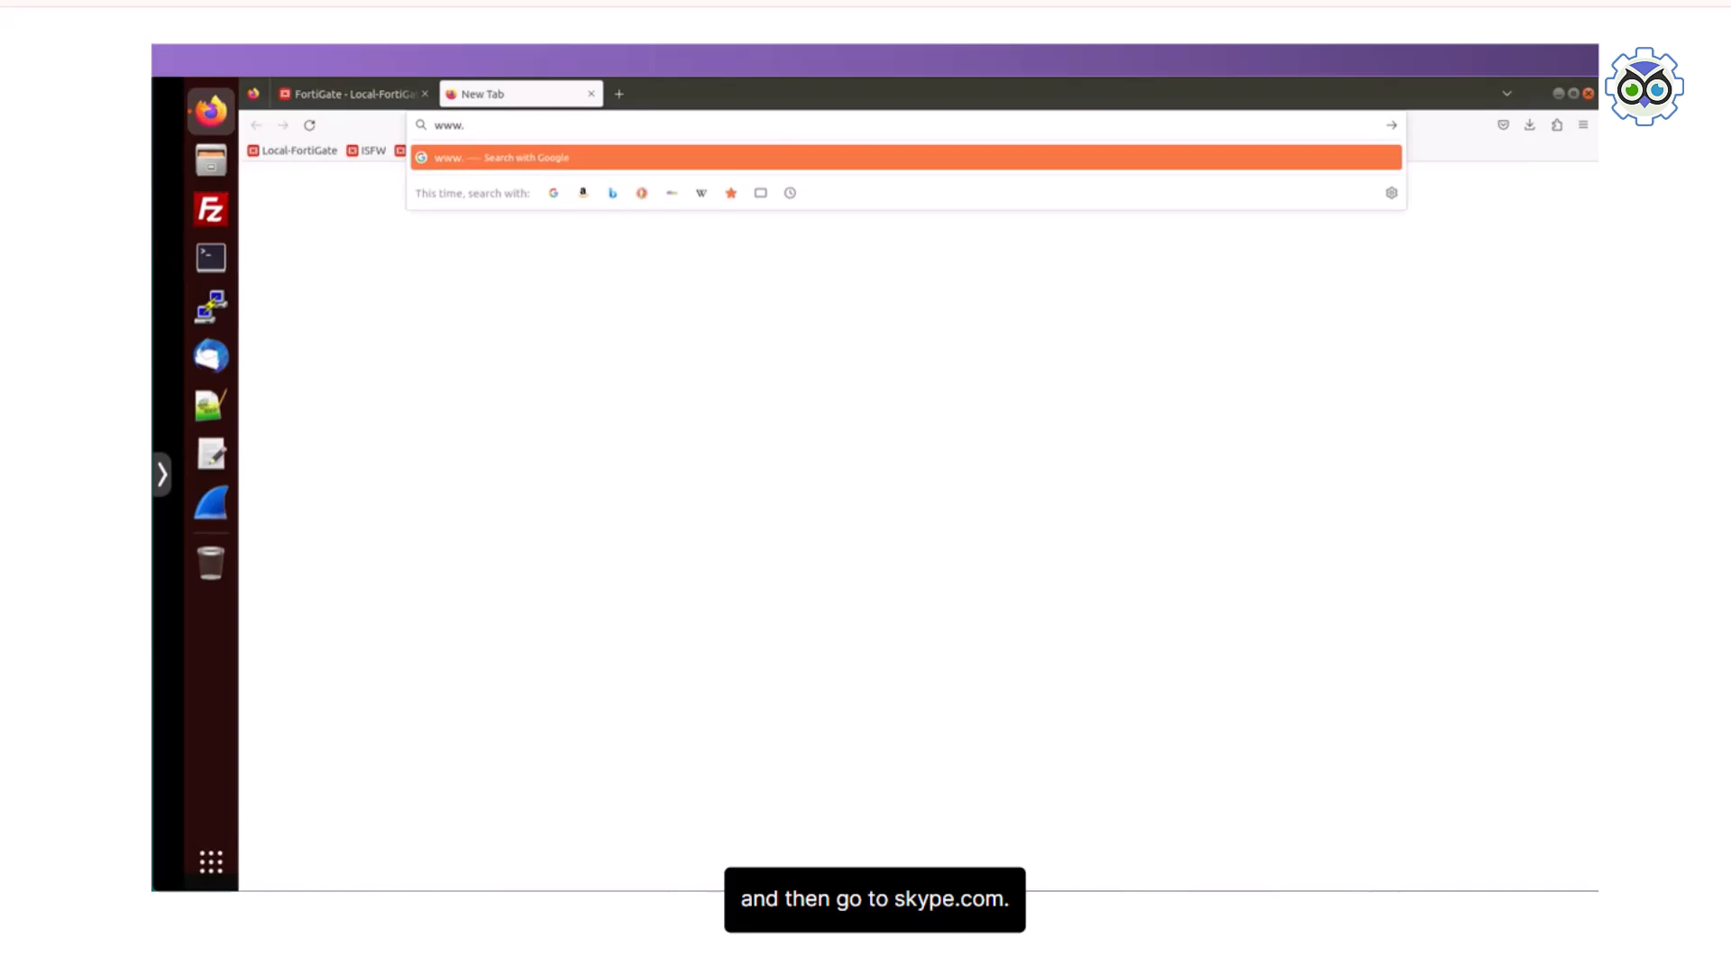
text(skype.com)
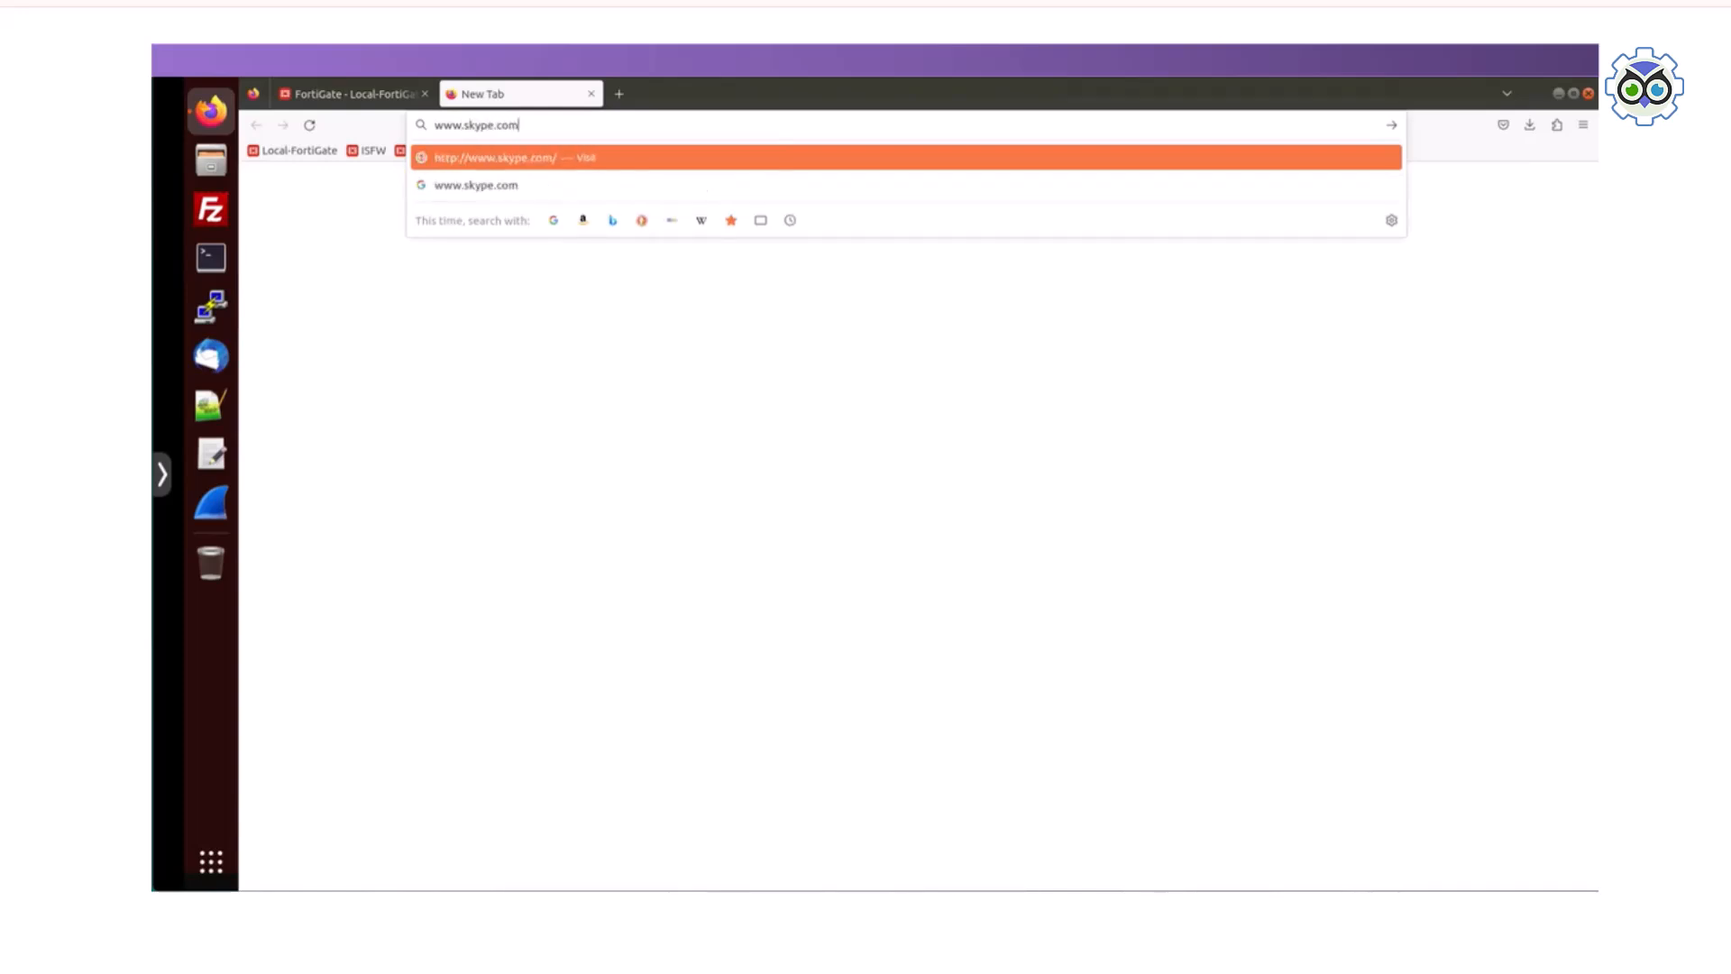
key(Return)
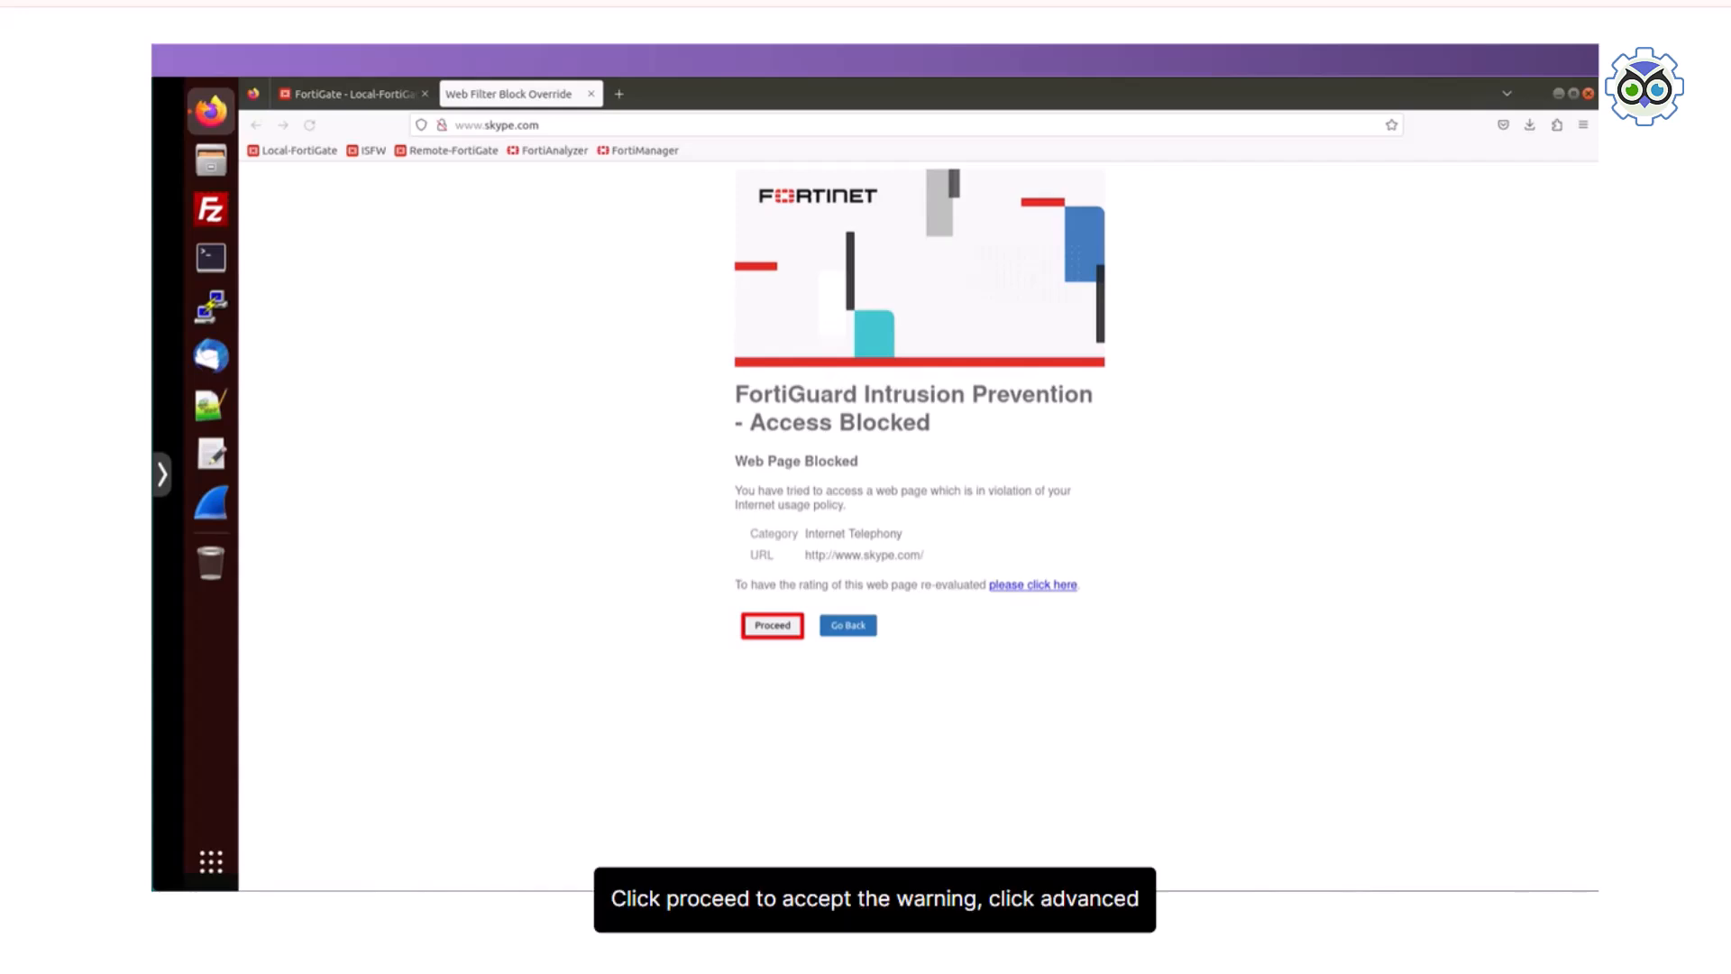
click(772, 626)
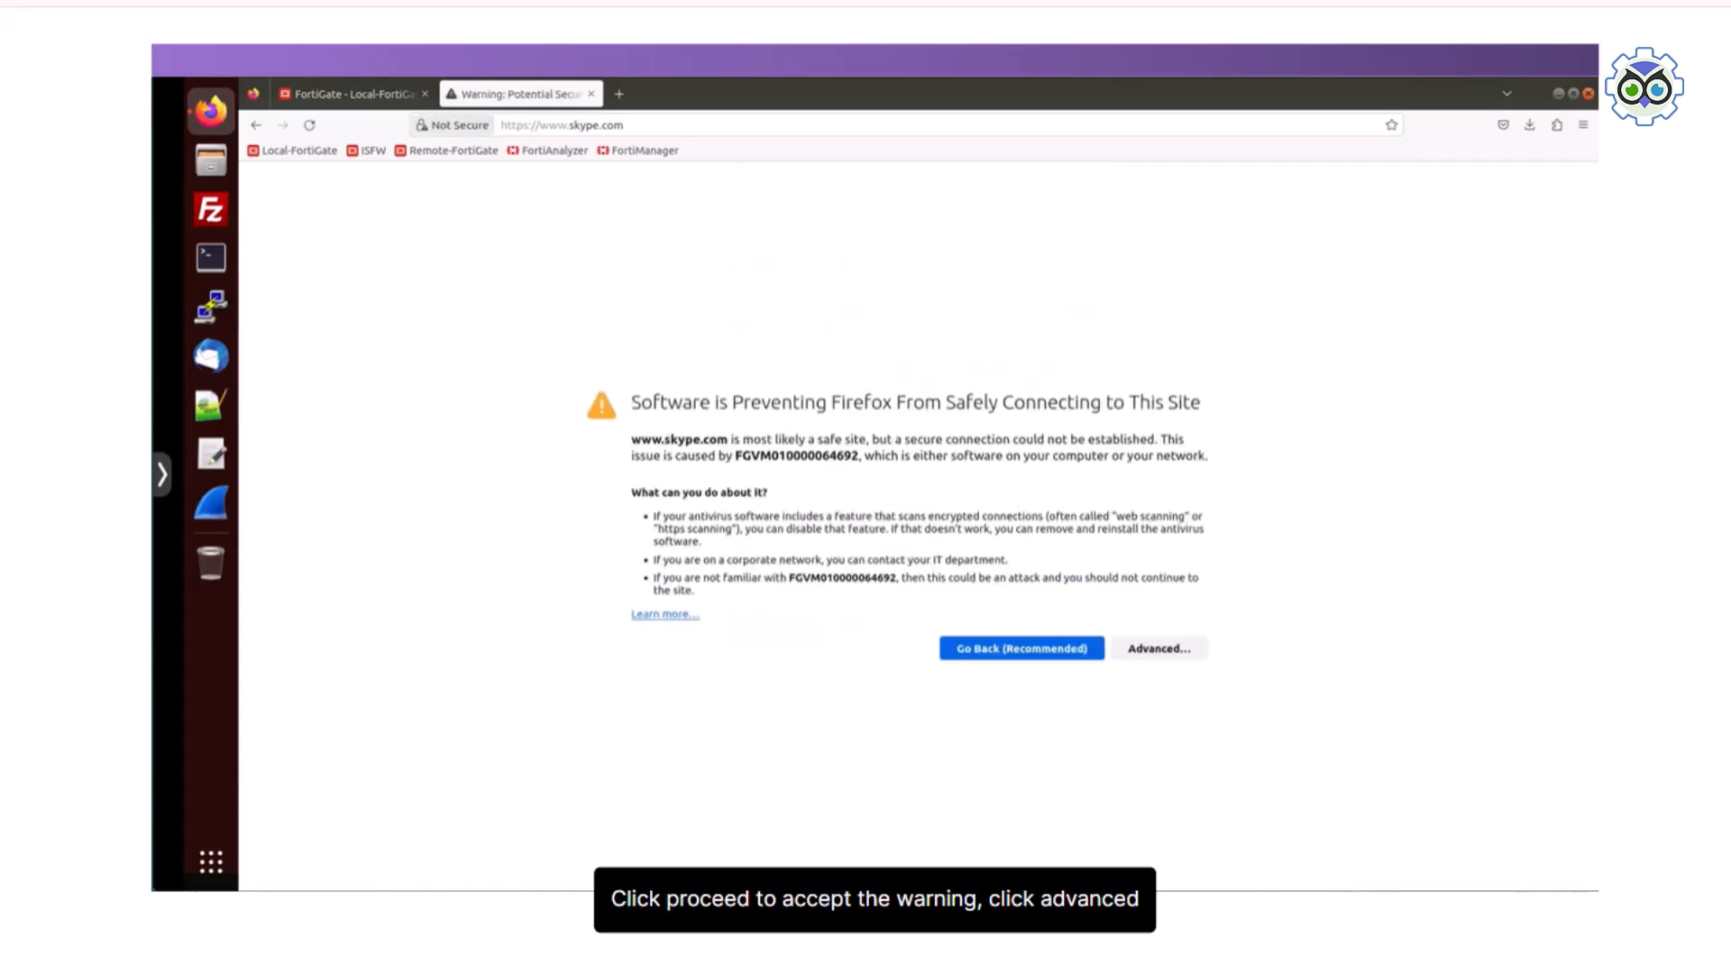
click(1159, 648)
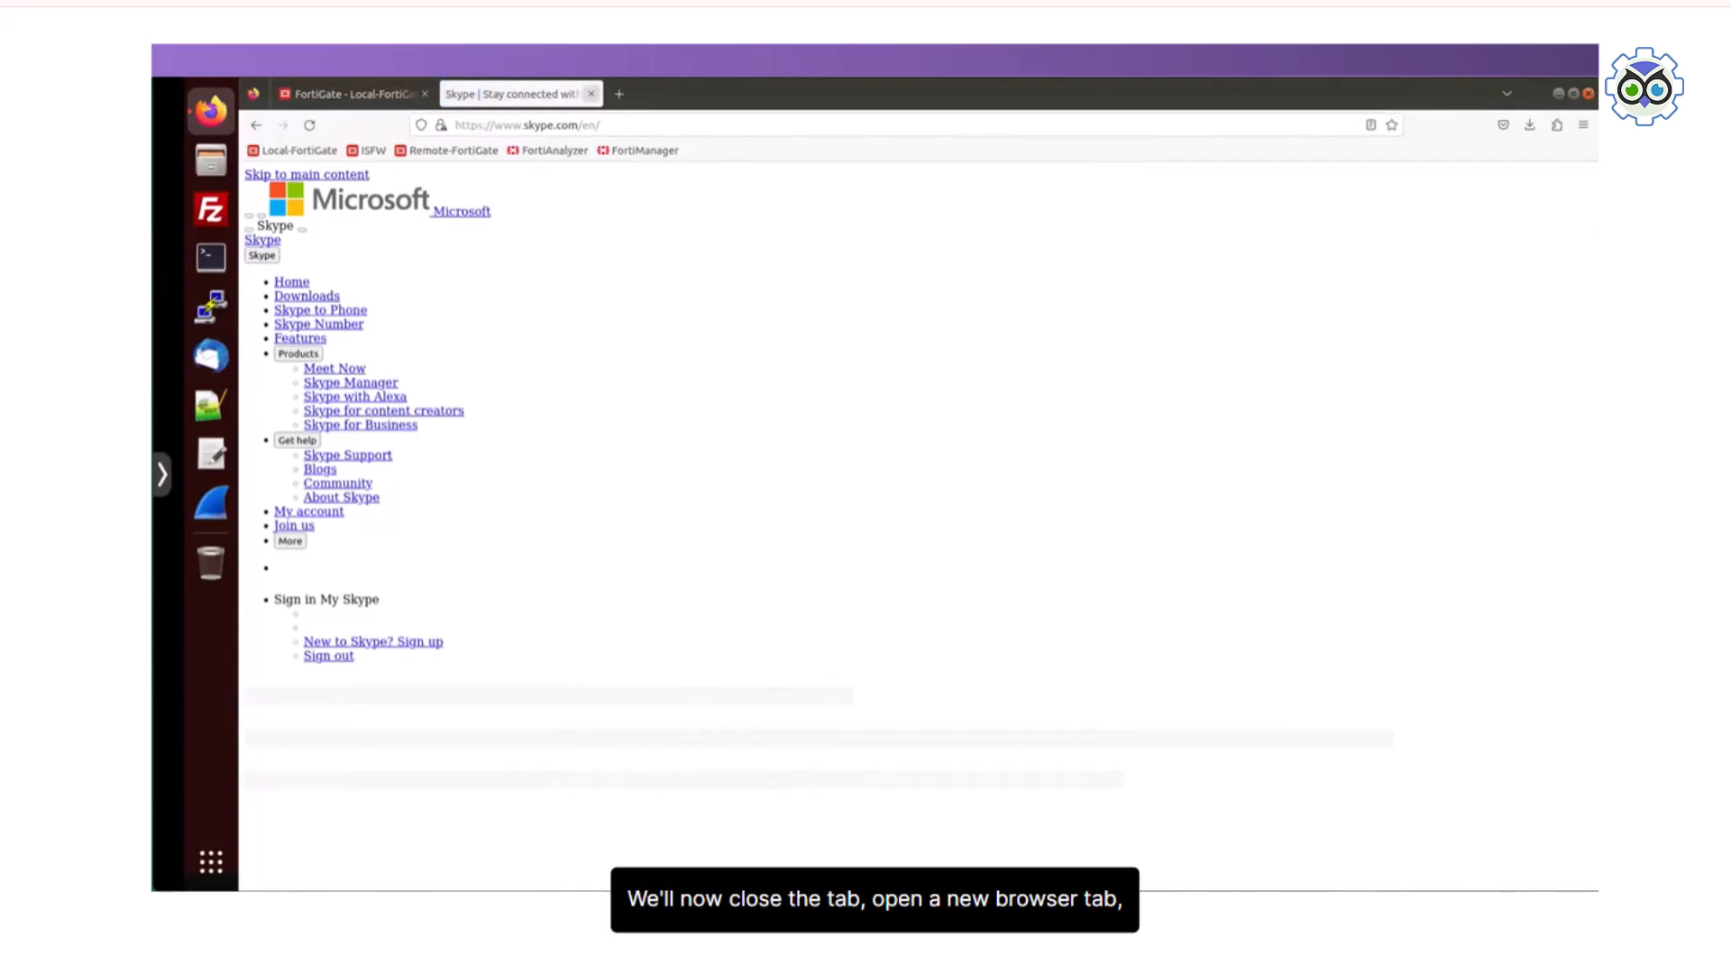
key(ctrl+w)
key(ctrl+t)
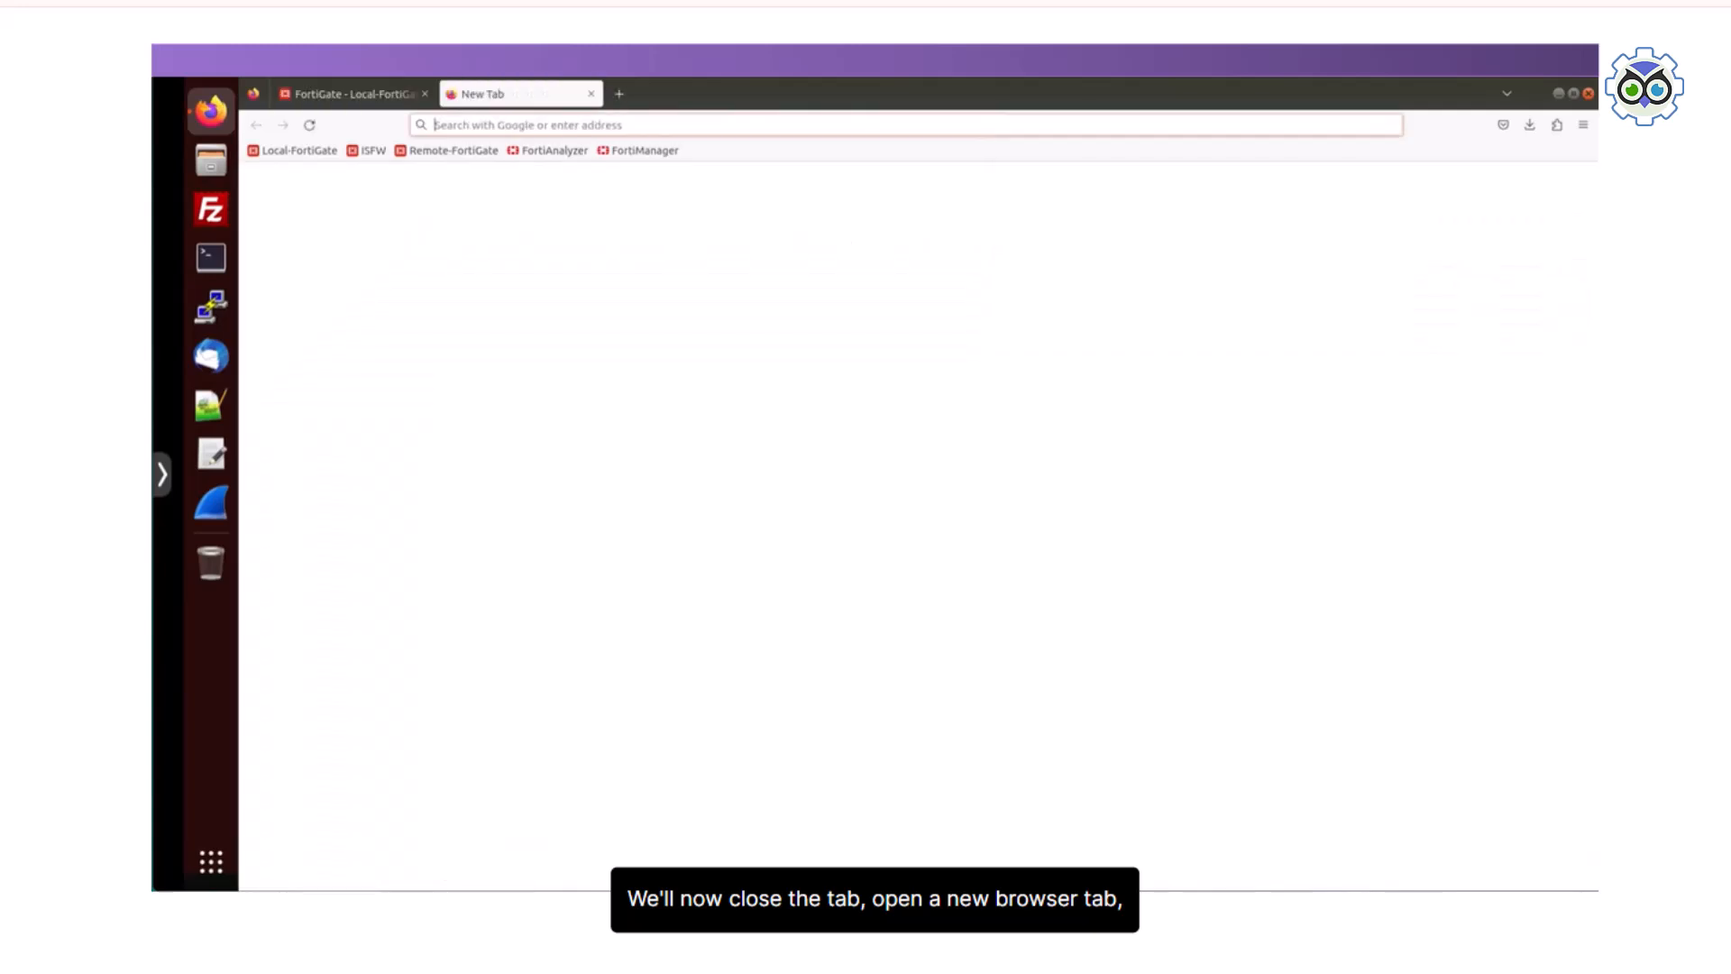
text(www.bing.)
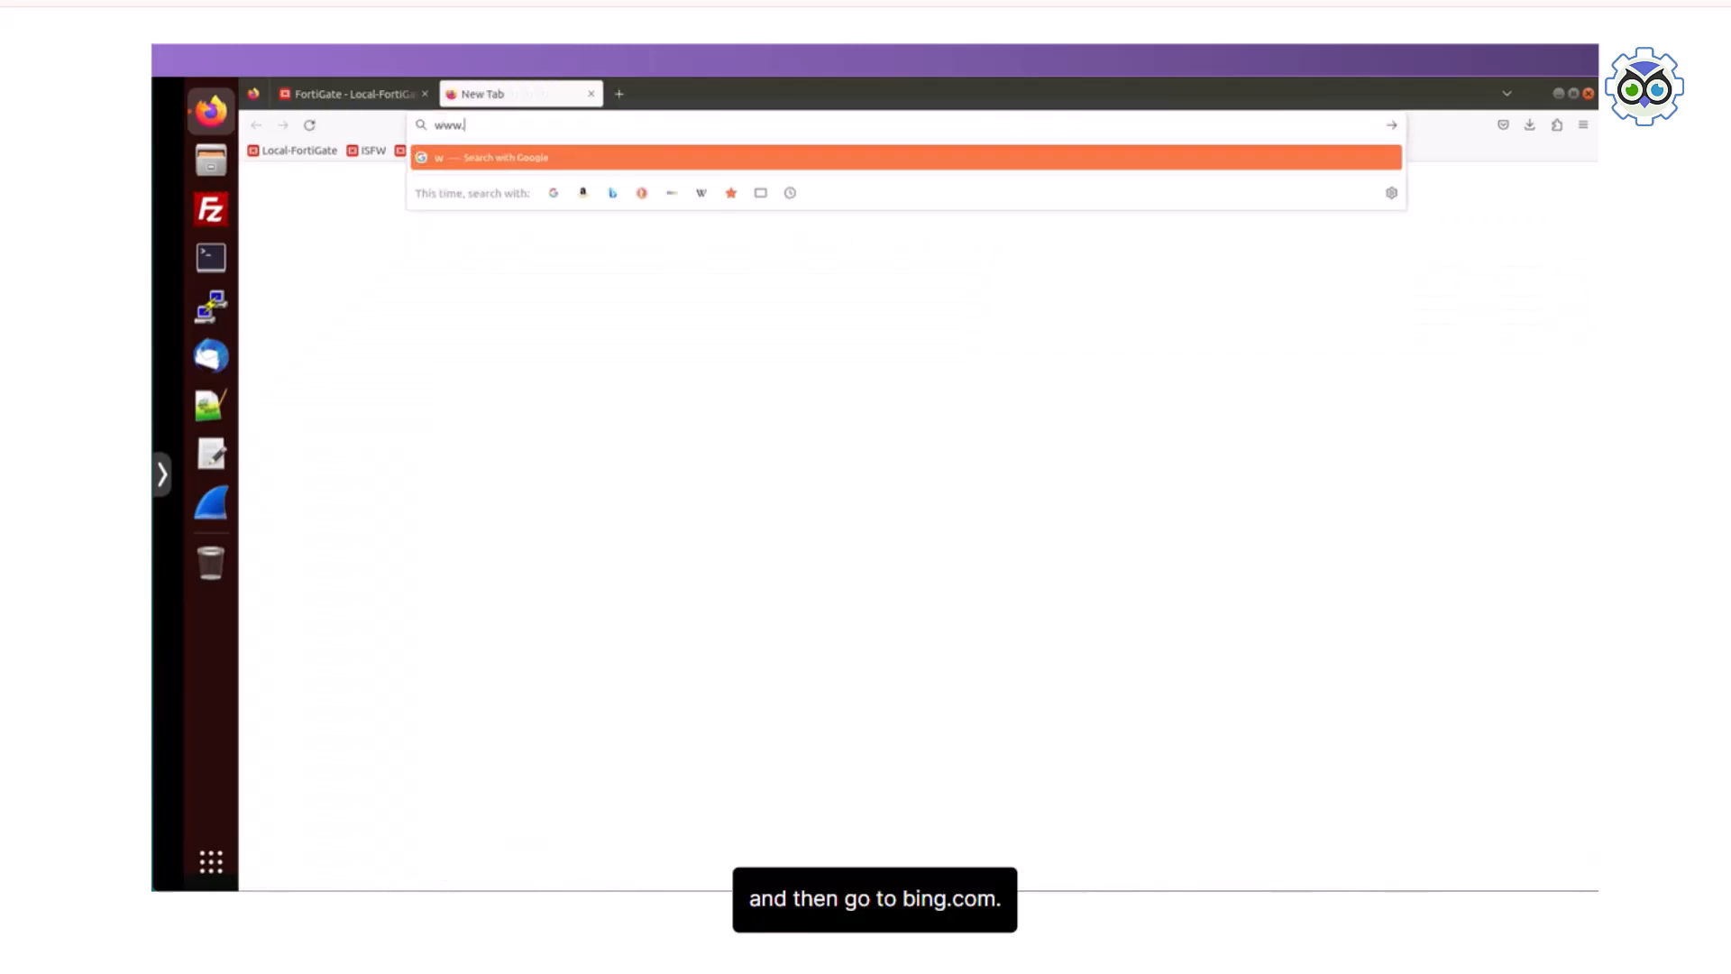
text(com)
key(Return)
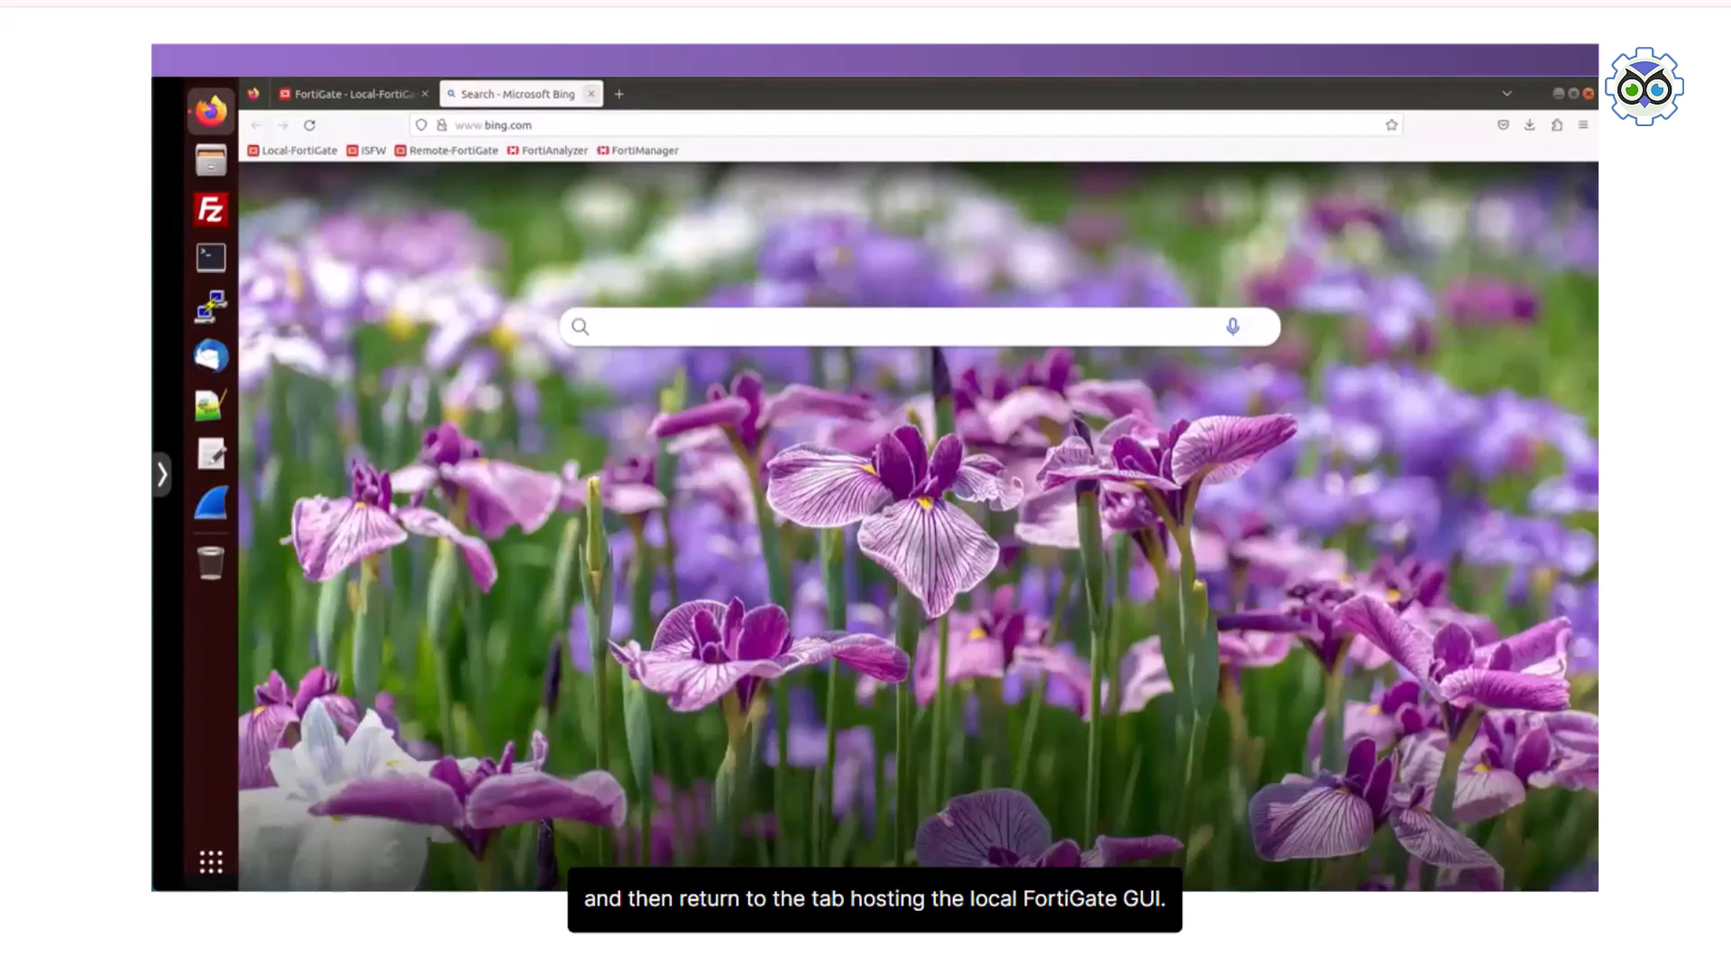
Step: Close the Bing page and open the Web Filter logs from the security events on Local-FortiGate
click(592, 94)
click(300, 648)
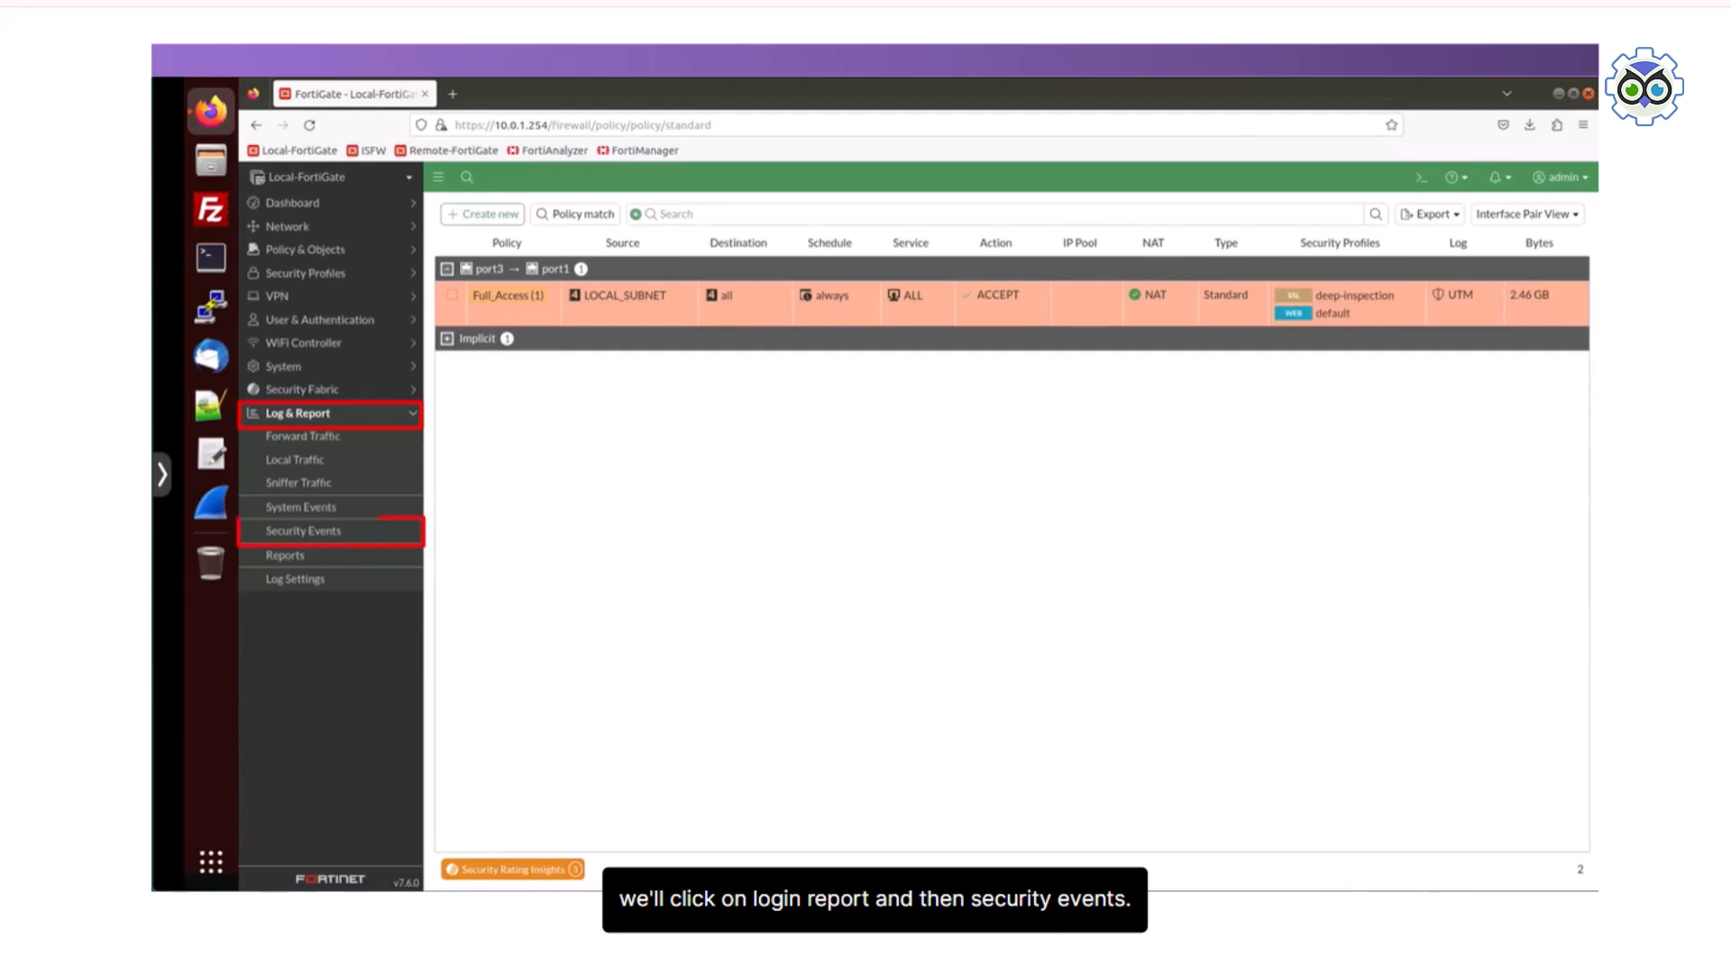
click(307, 531)
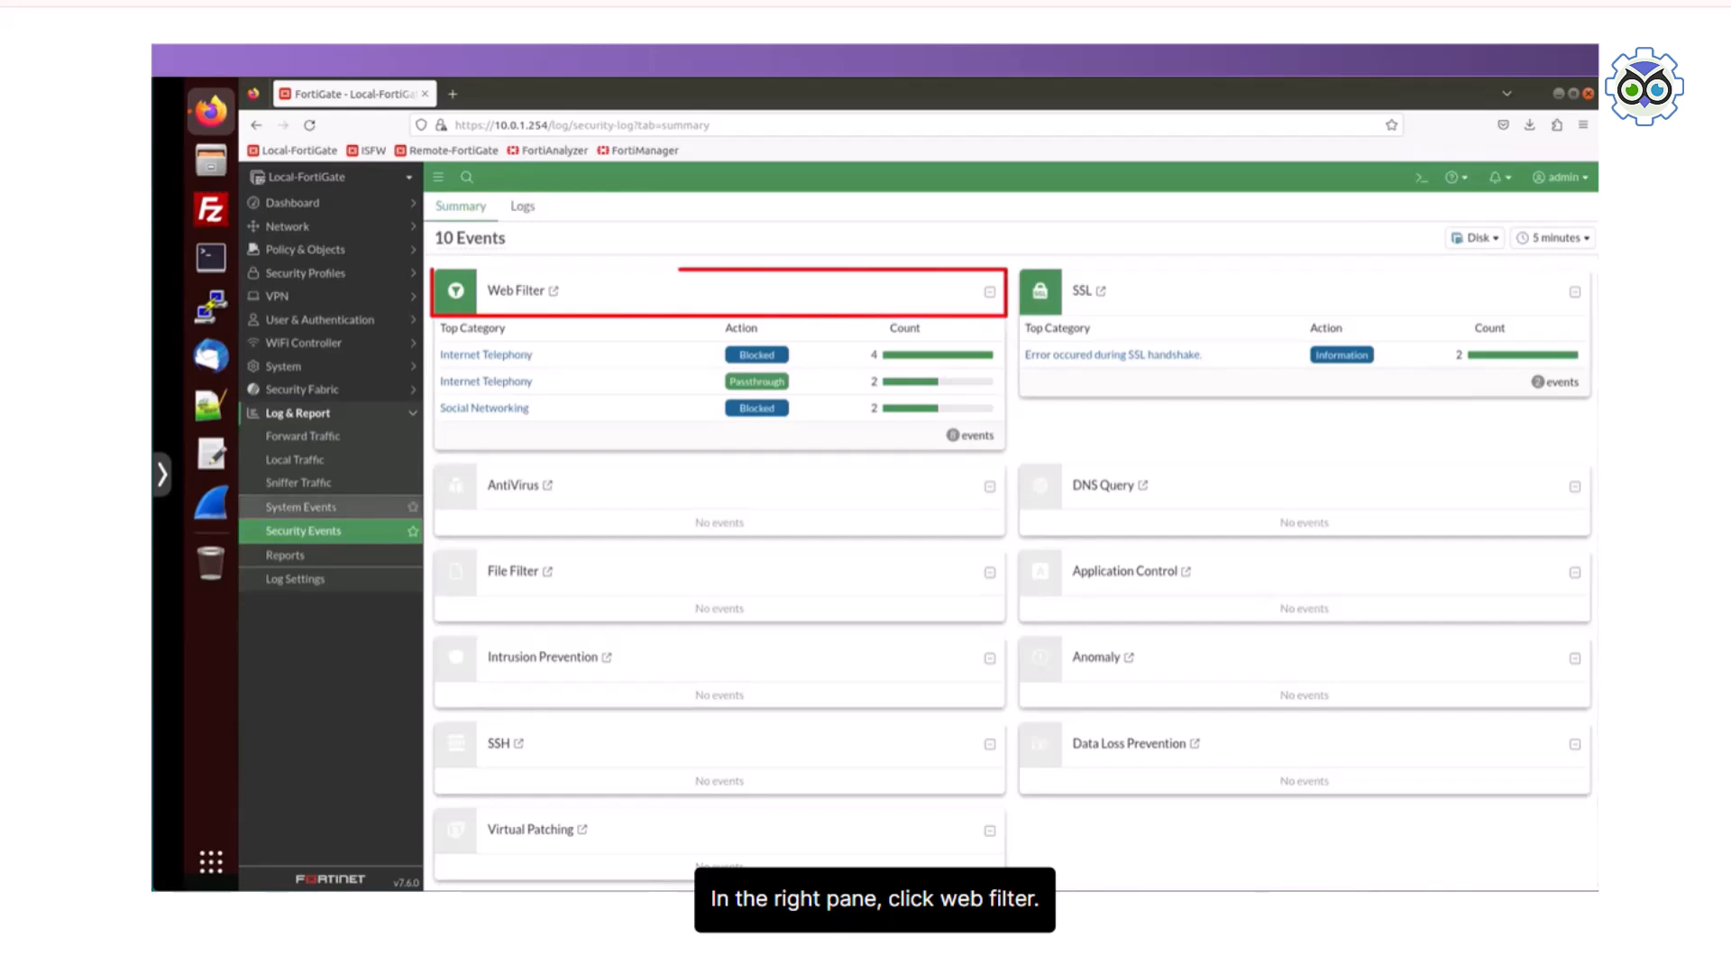
click(554, 291)
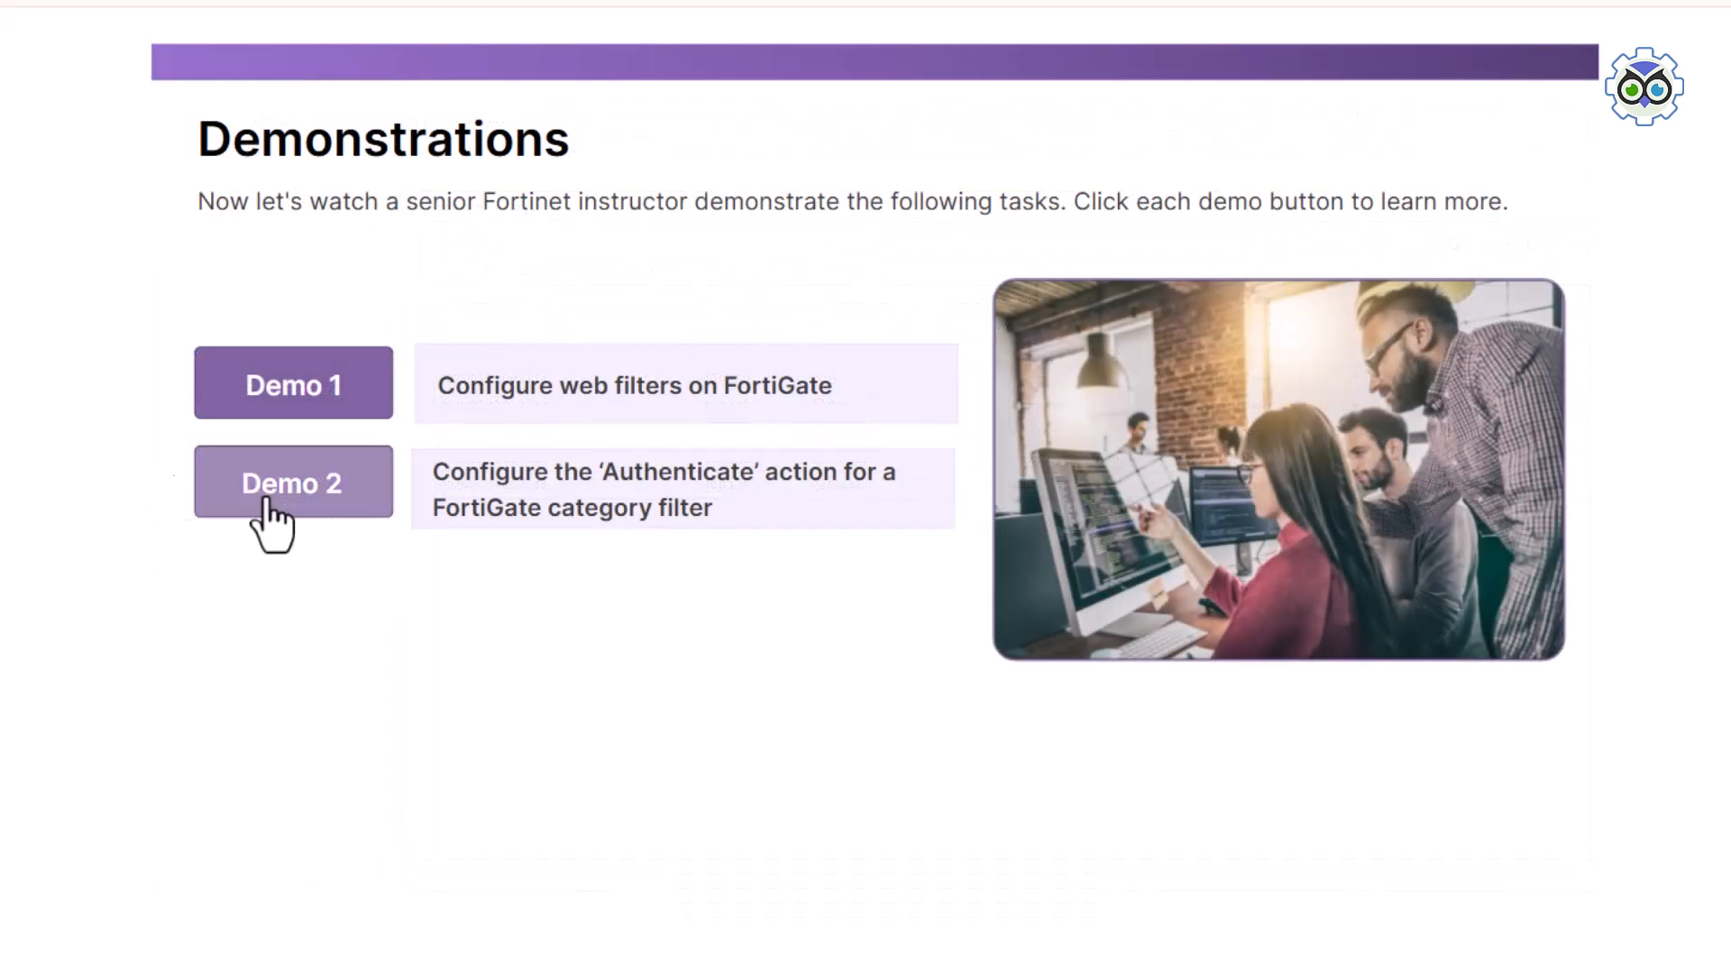
click(309, 506)
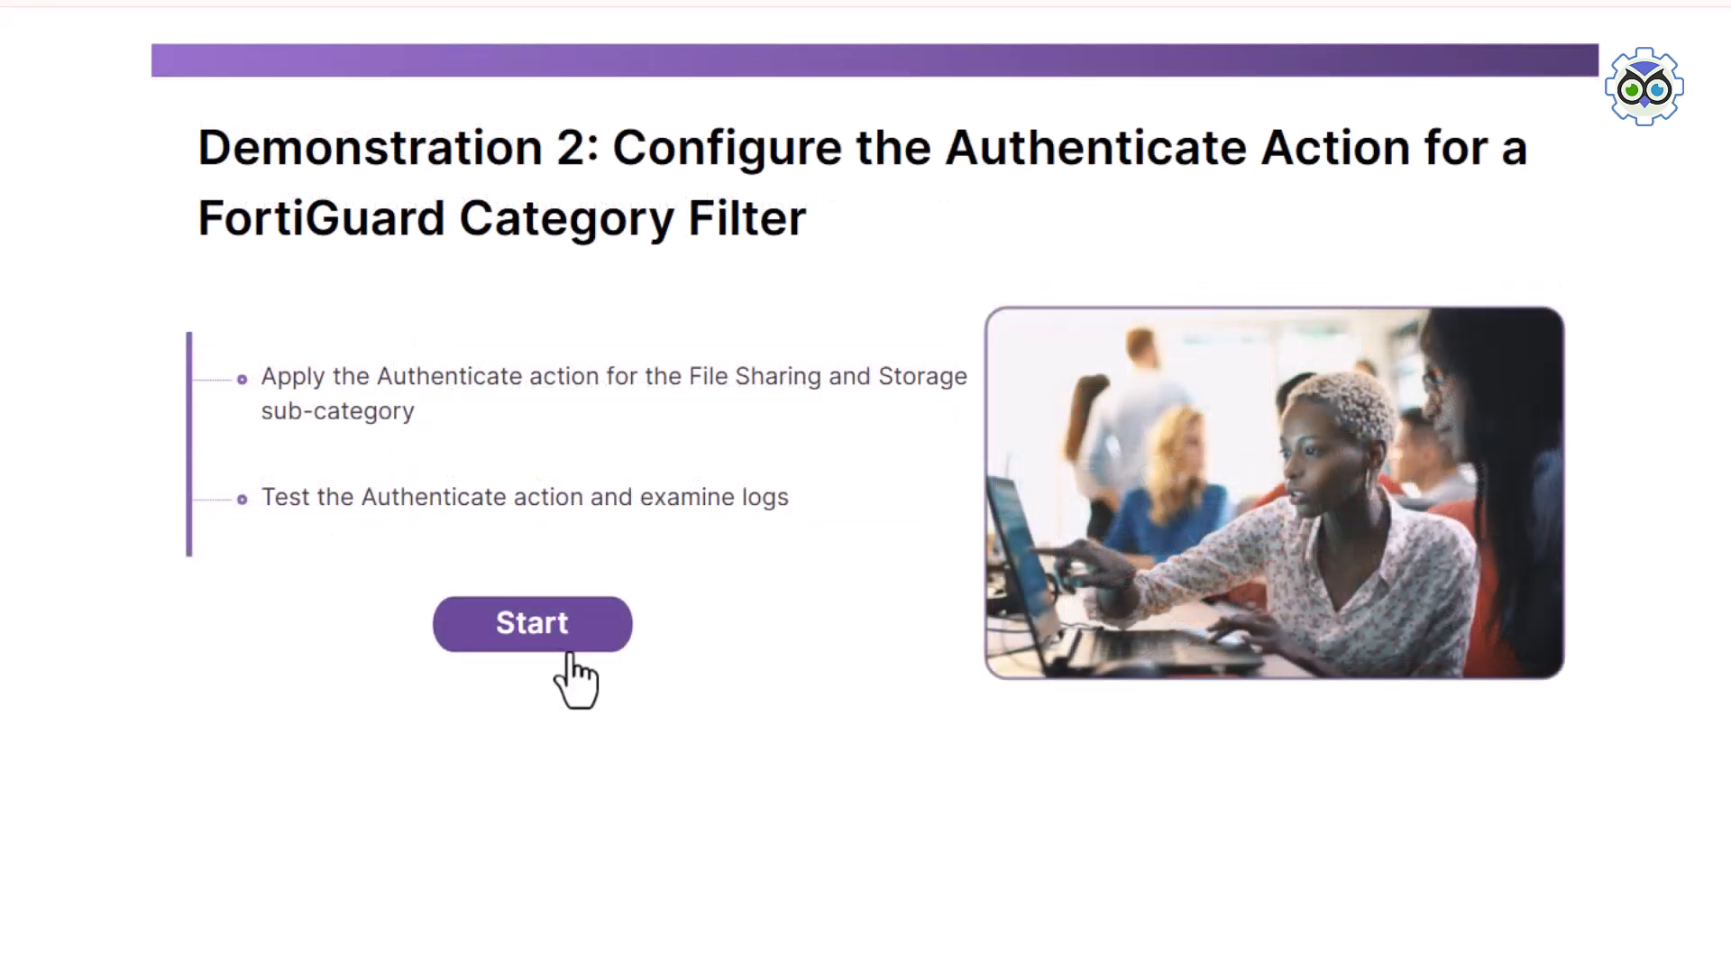
click(541, 642)
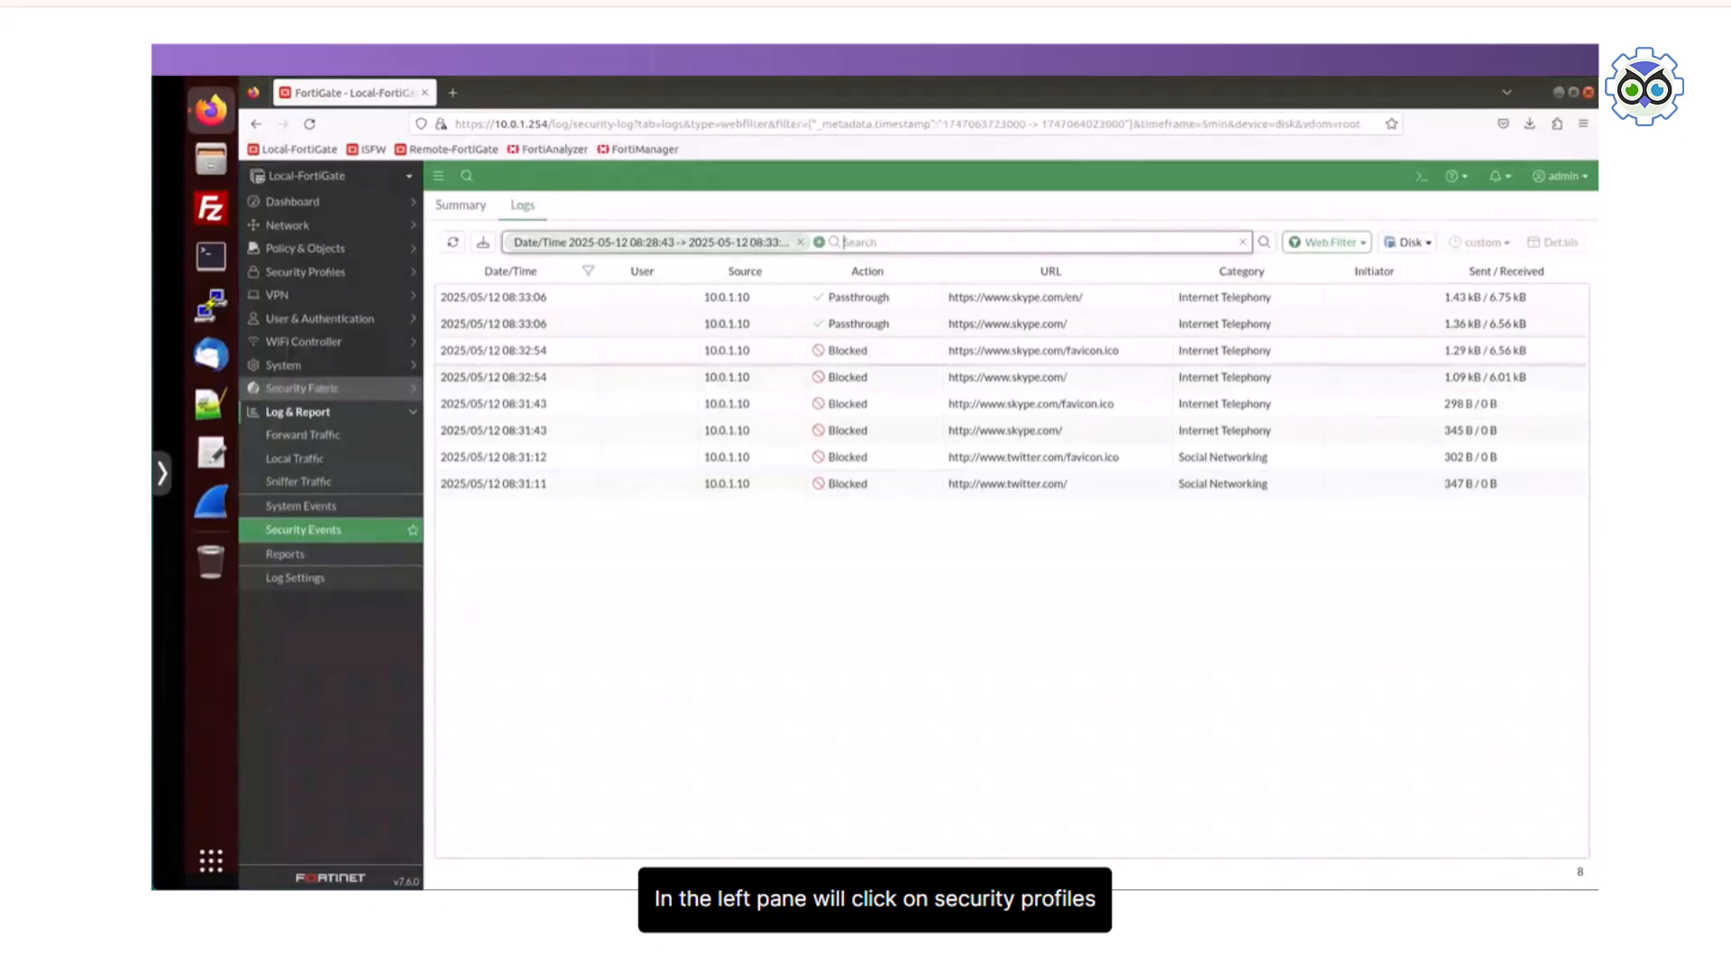
Step: Open the default web filter profile from the security profiles for editing
click(305, 271)
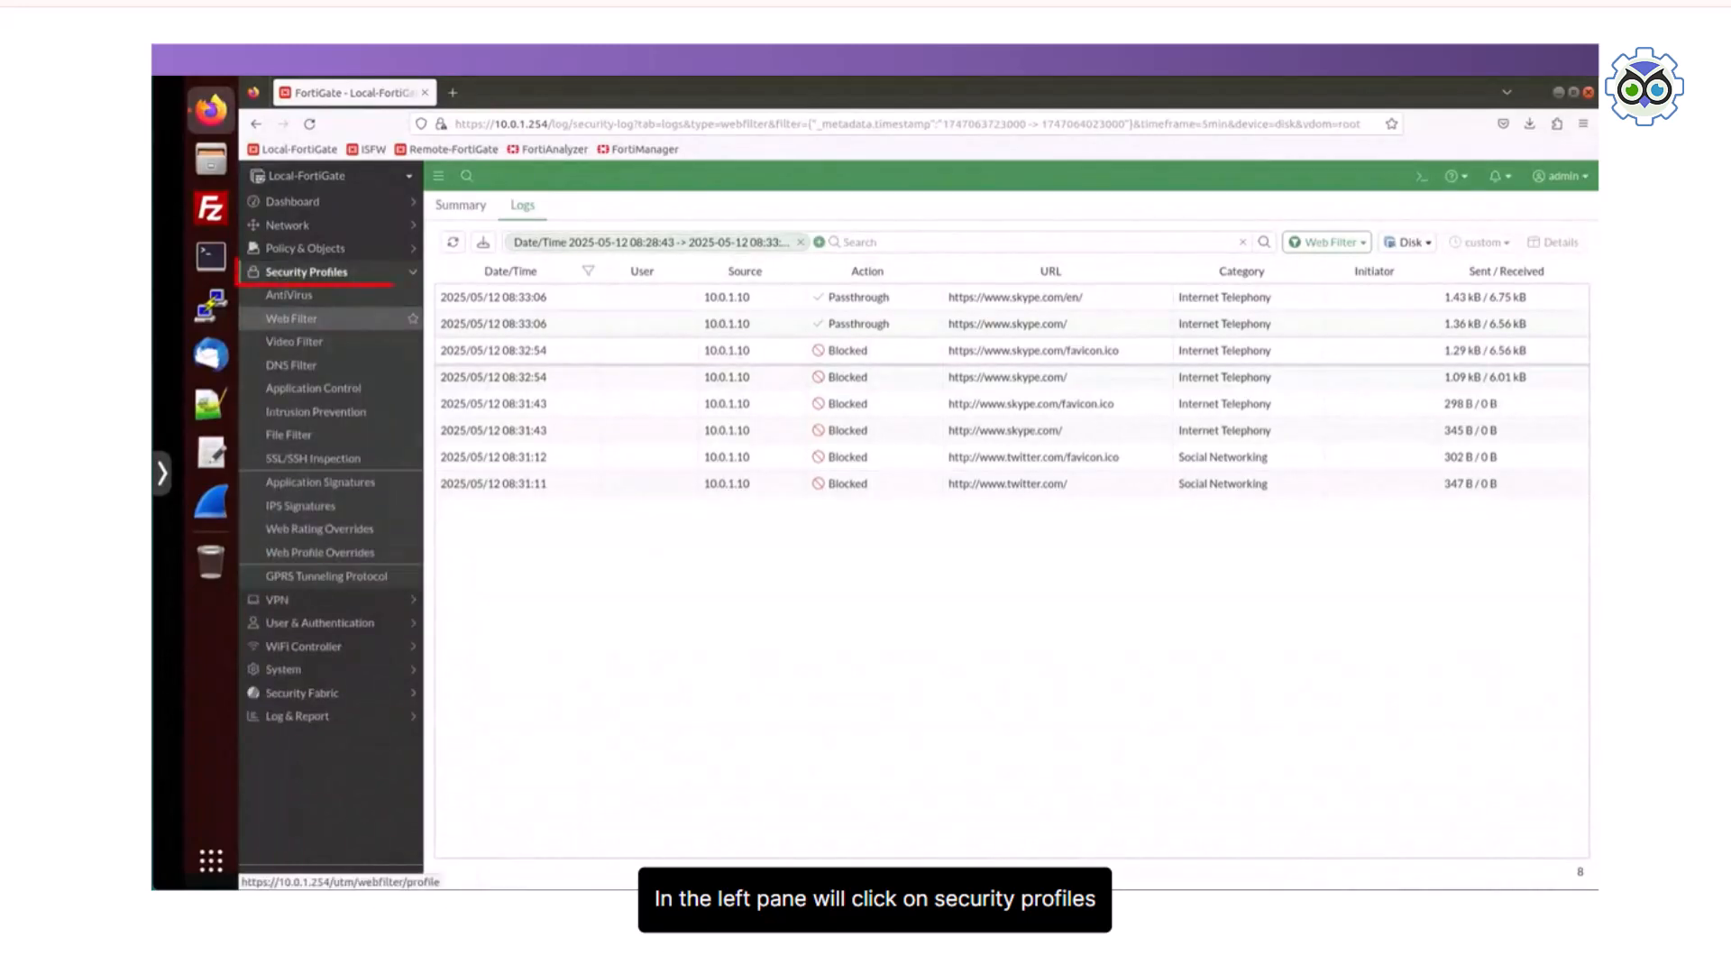
click(291, 319)
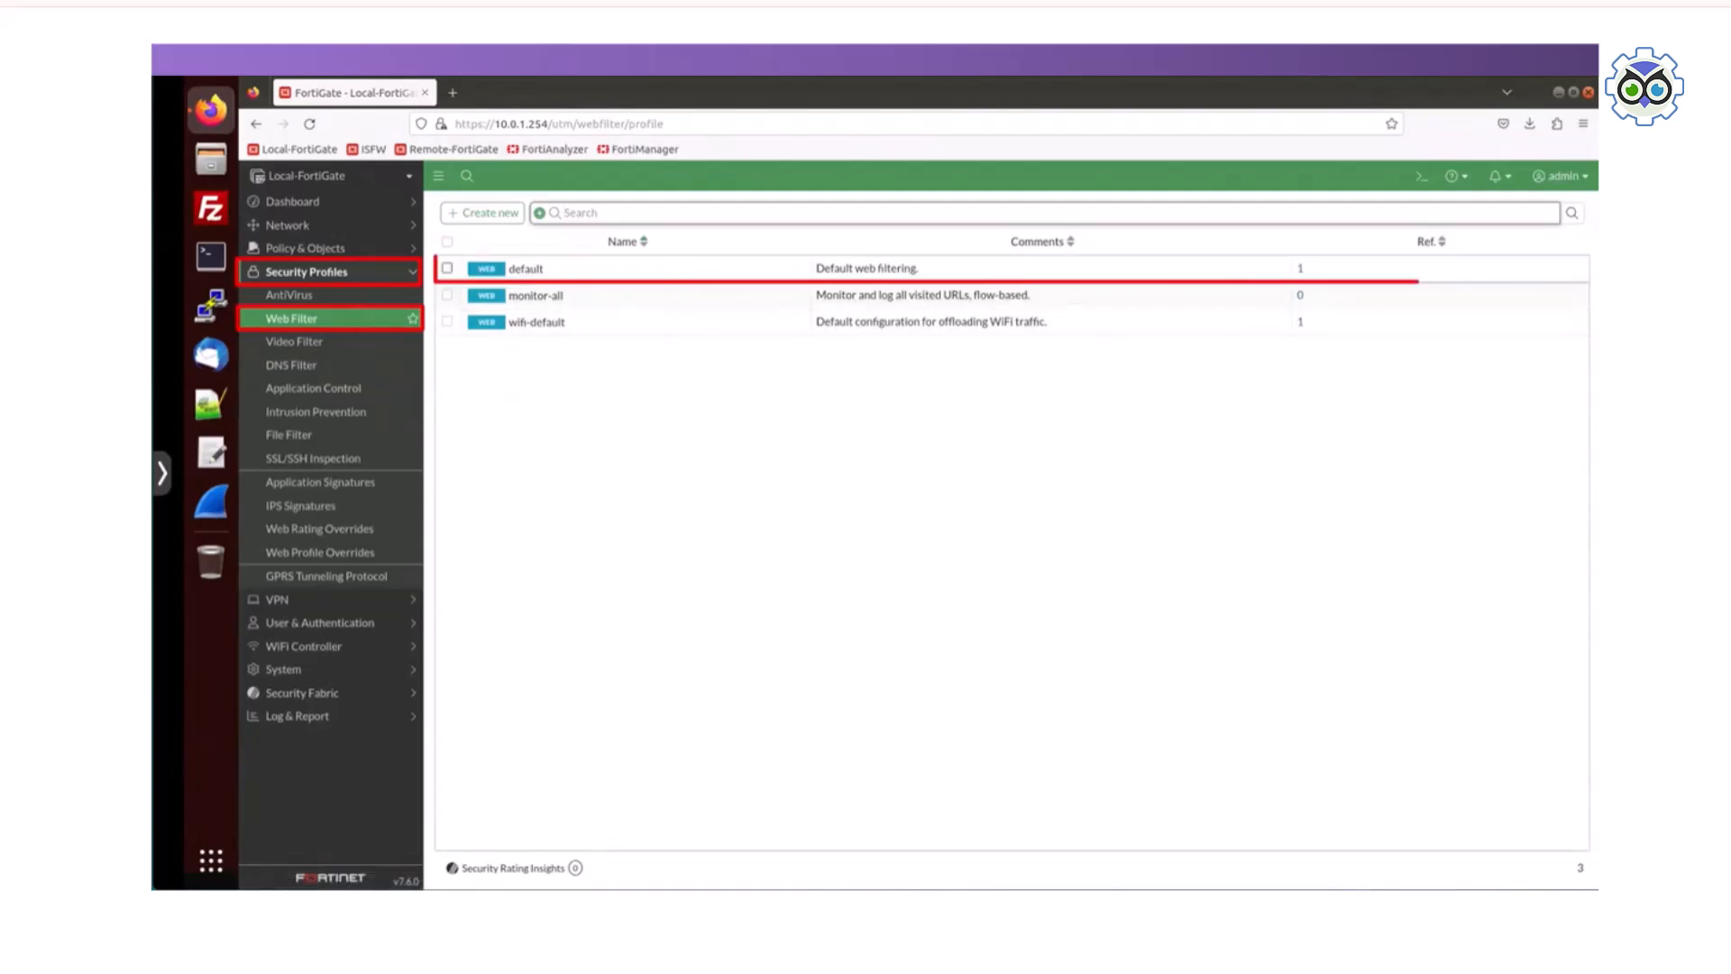
double_click(526, 269)
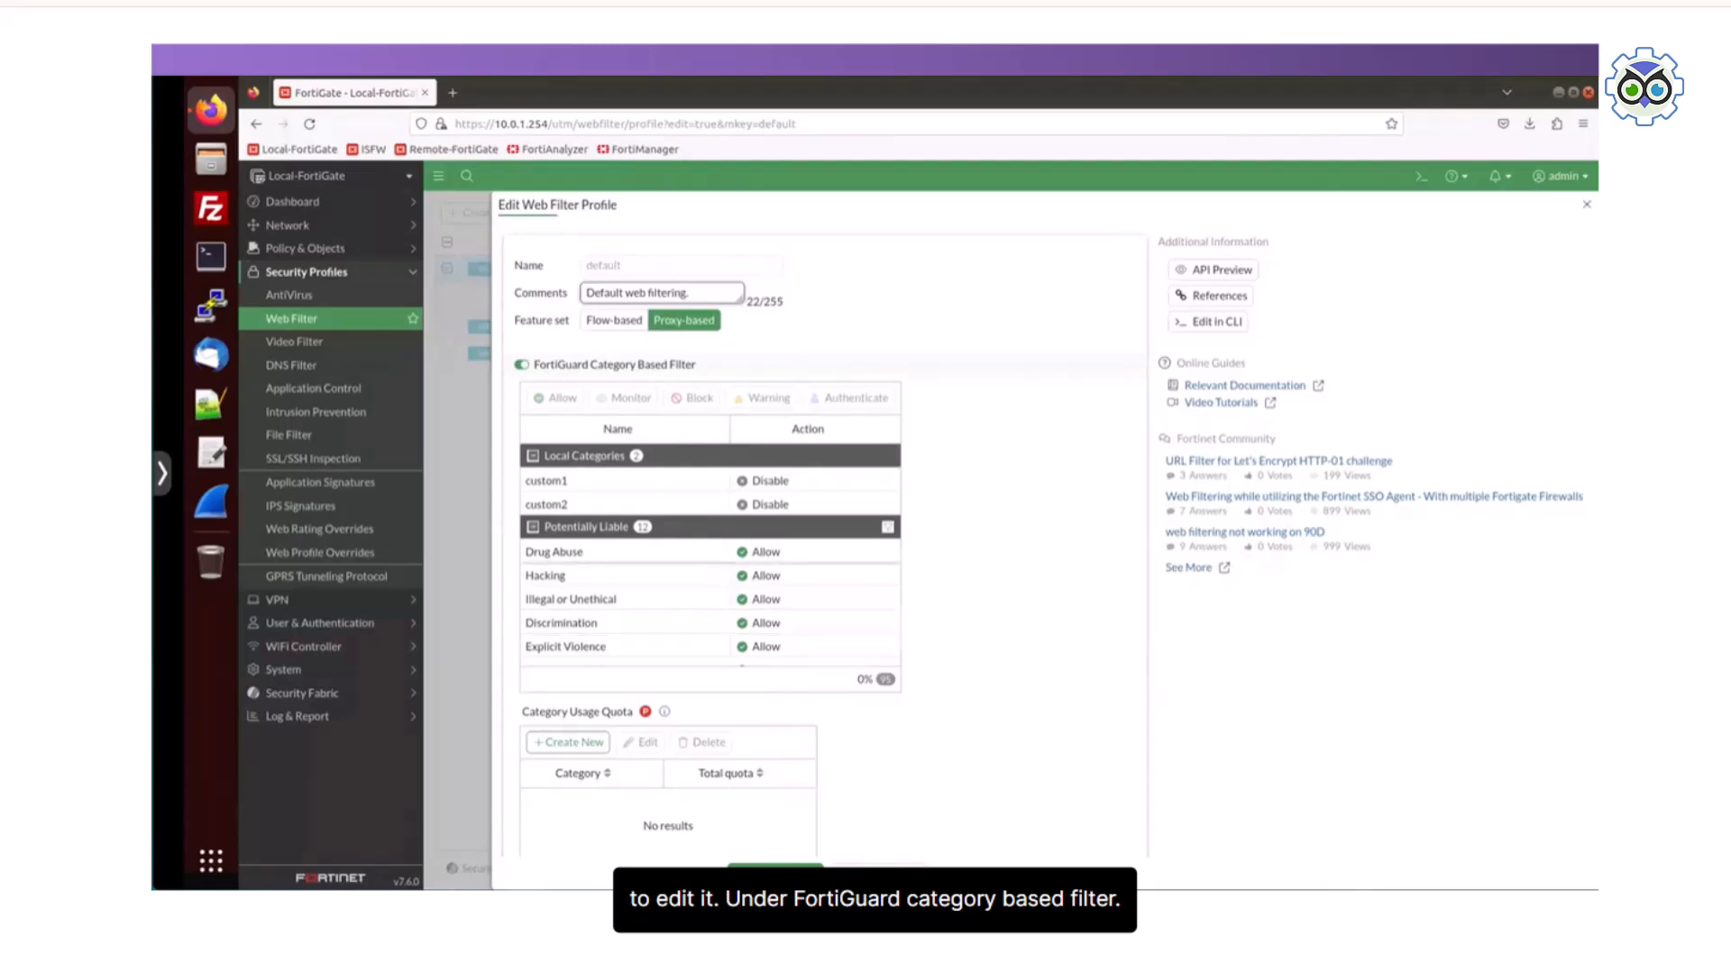
Step: Apply the Authenticate action to the File Sharing and Storage category under Bandwidth Consuming in the FortiGuard category filter
scroll(710, 559, down, 3)
scroll(710, 559, up, 1)
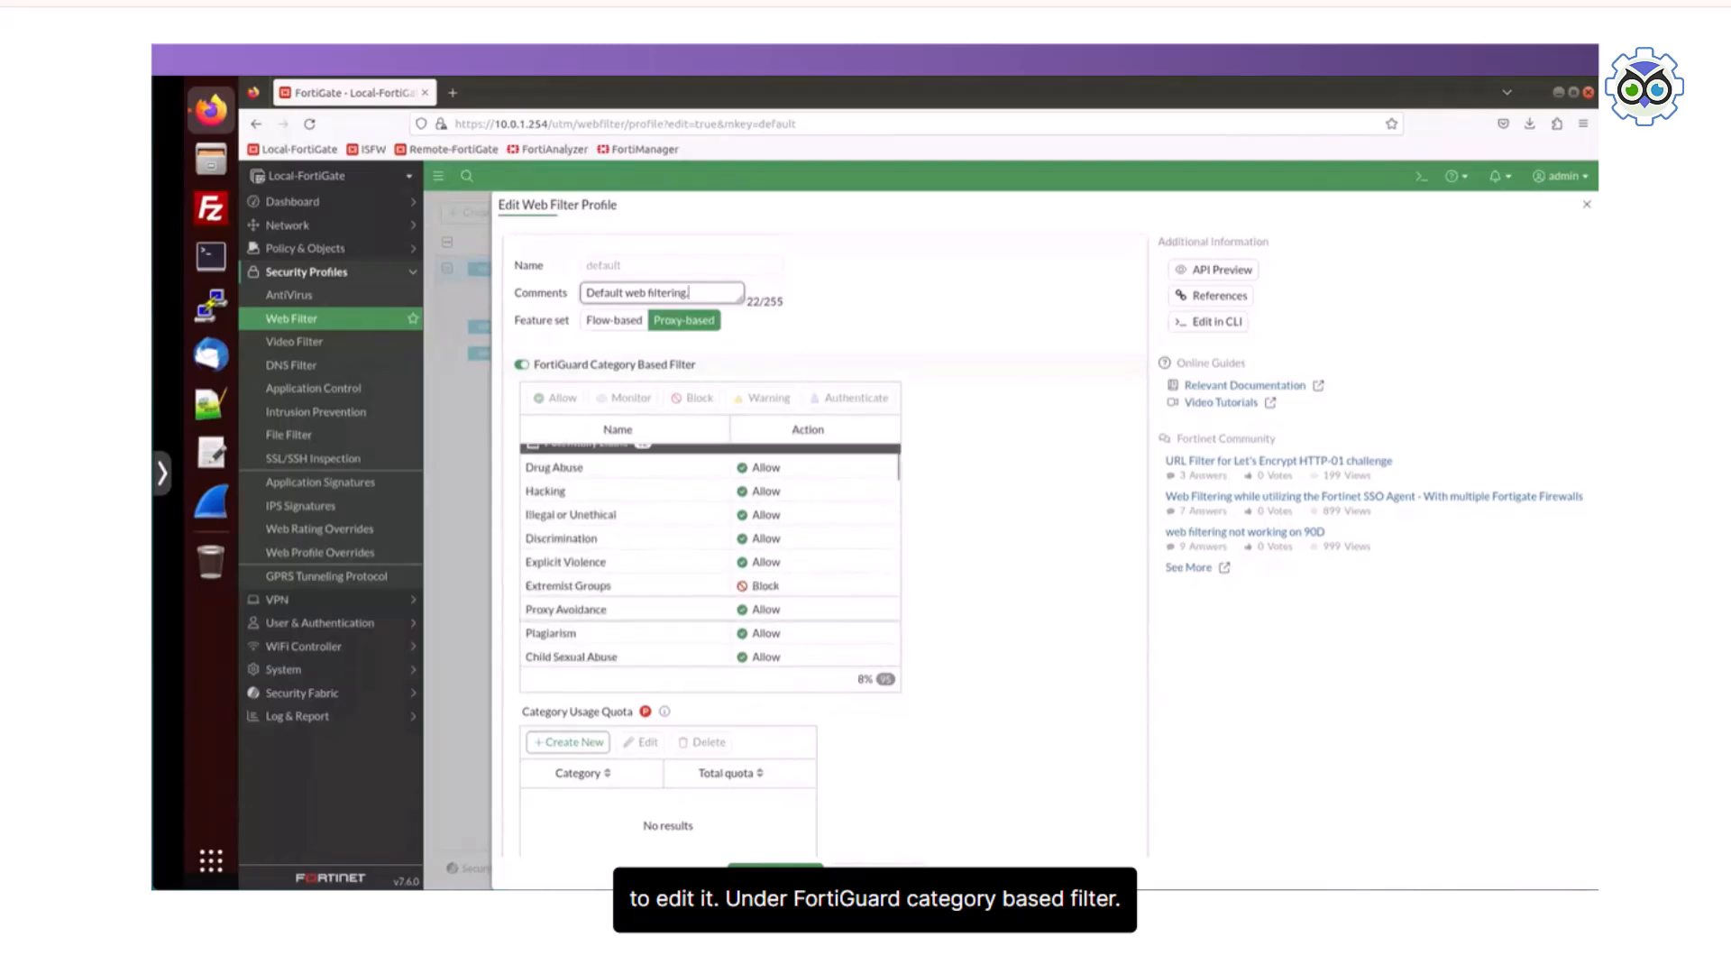
scroll(709, 555, up, 2)
scroll(709, 555, down, 6)
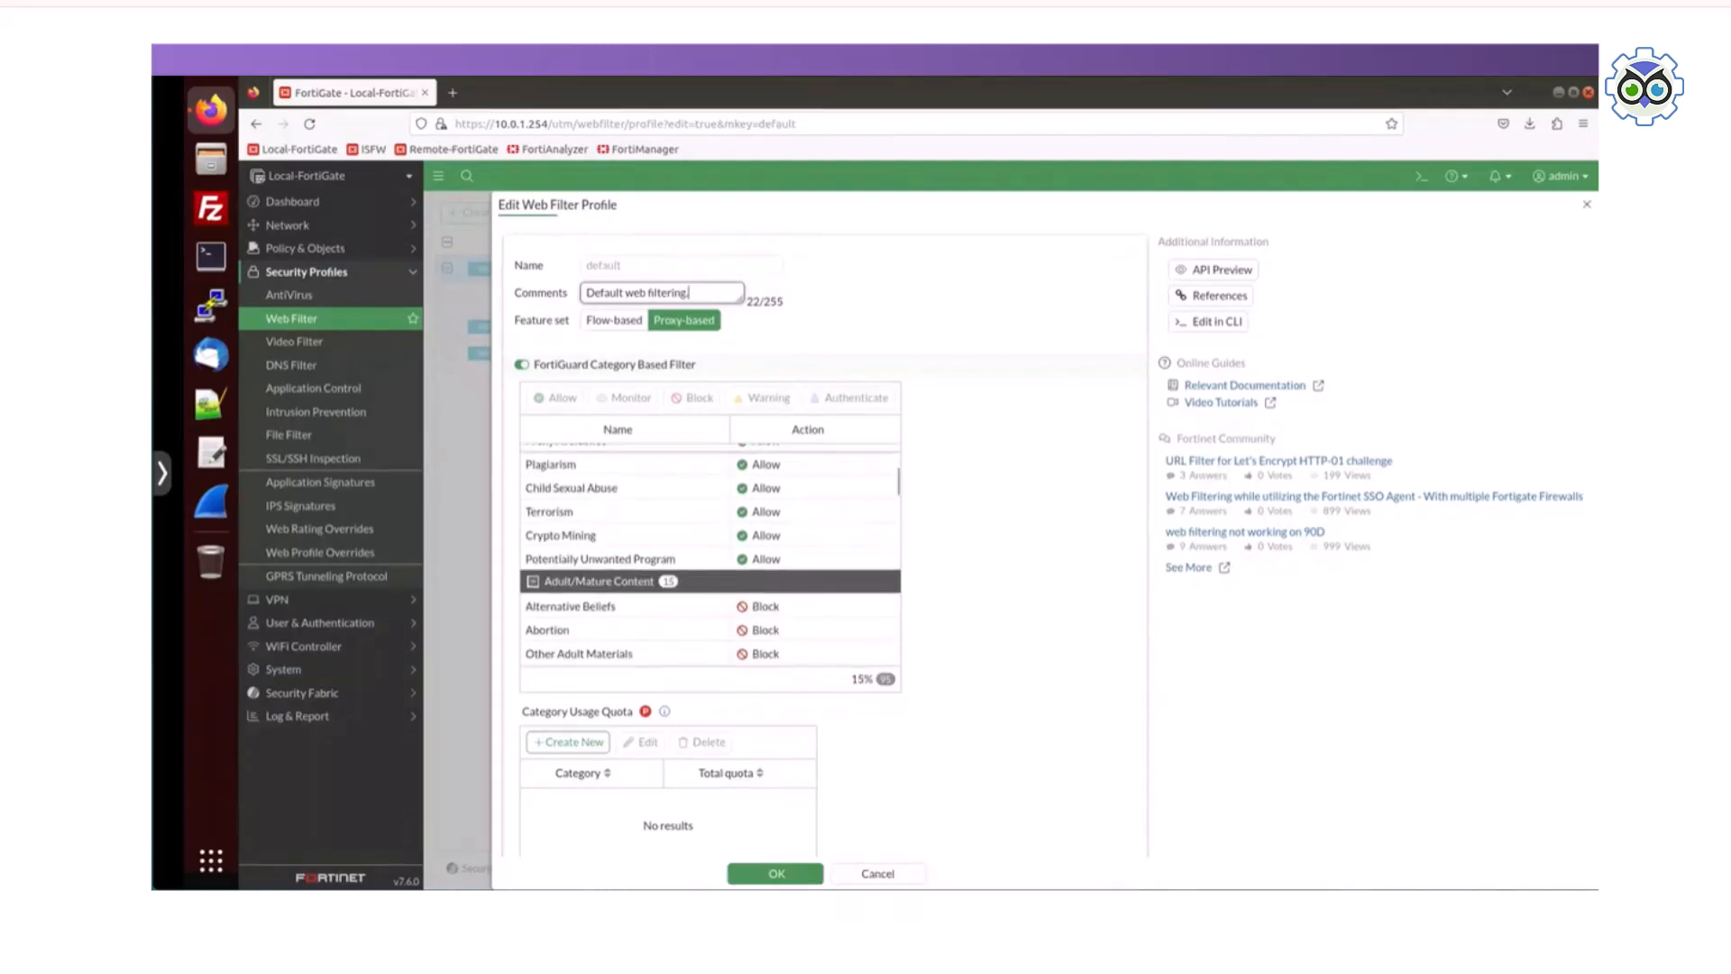
scroll(709, 554, down, 5)
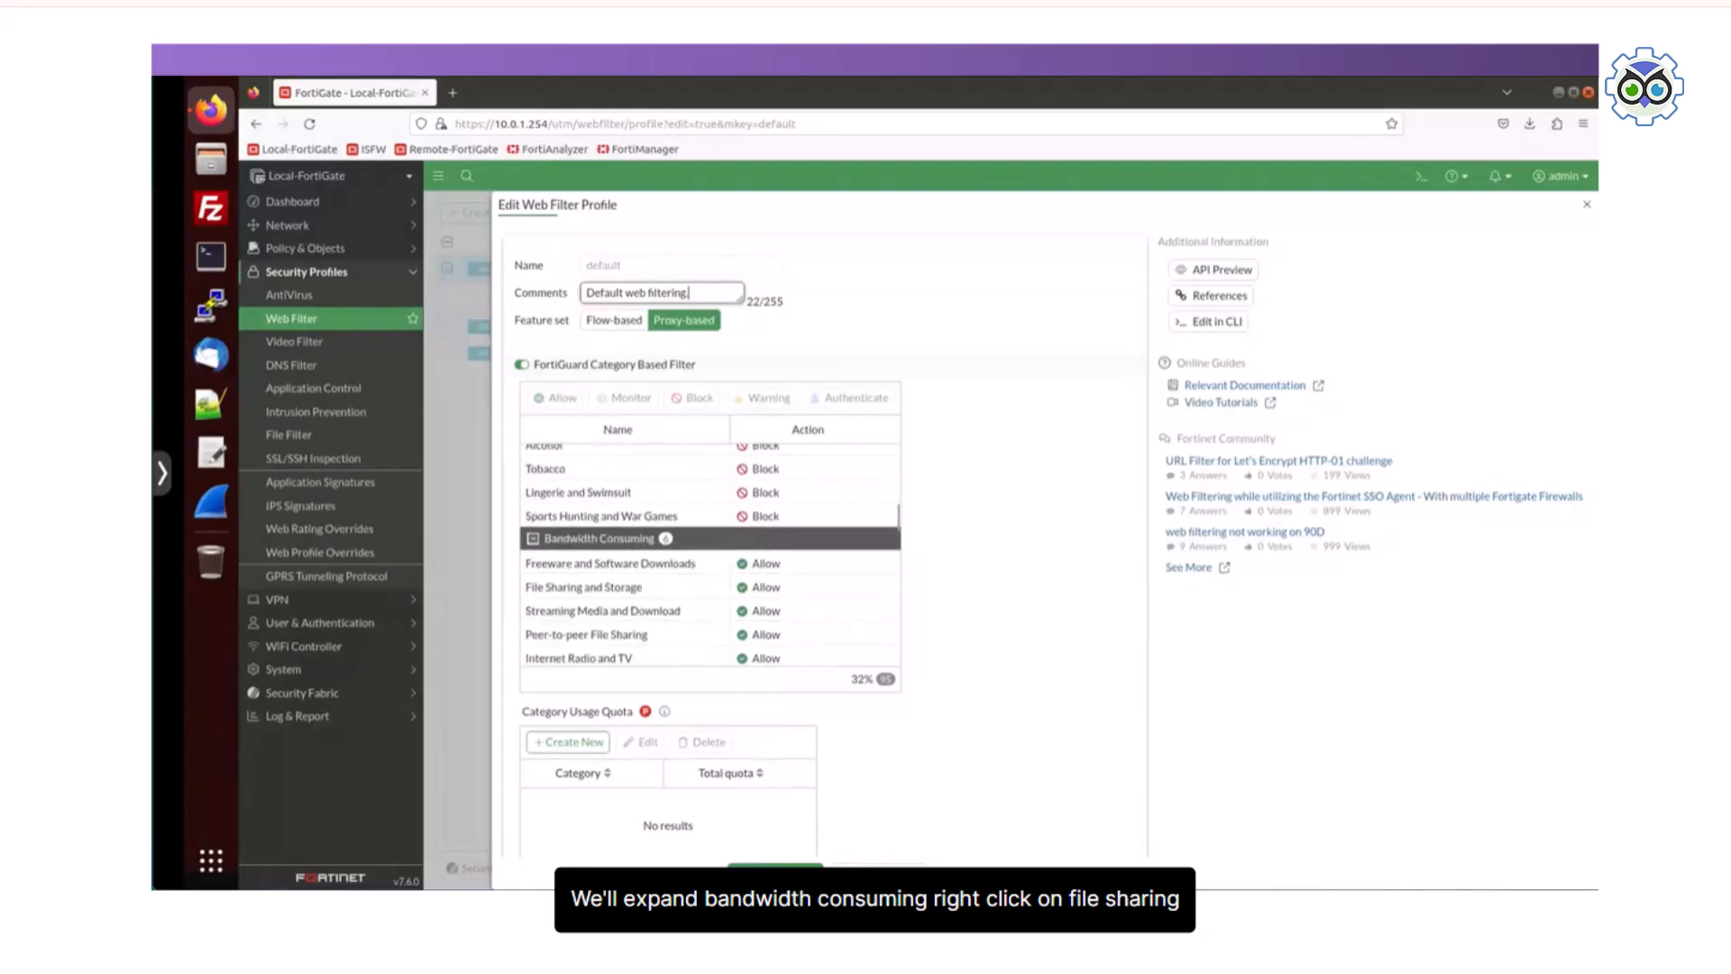
scroll(709, 555, down, 3)
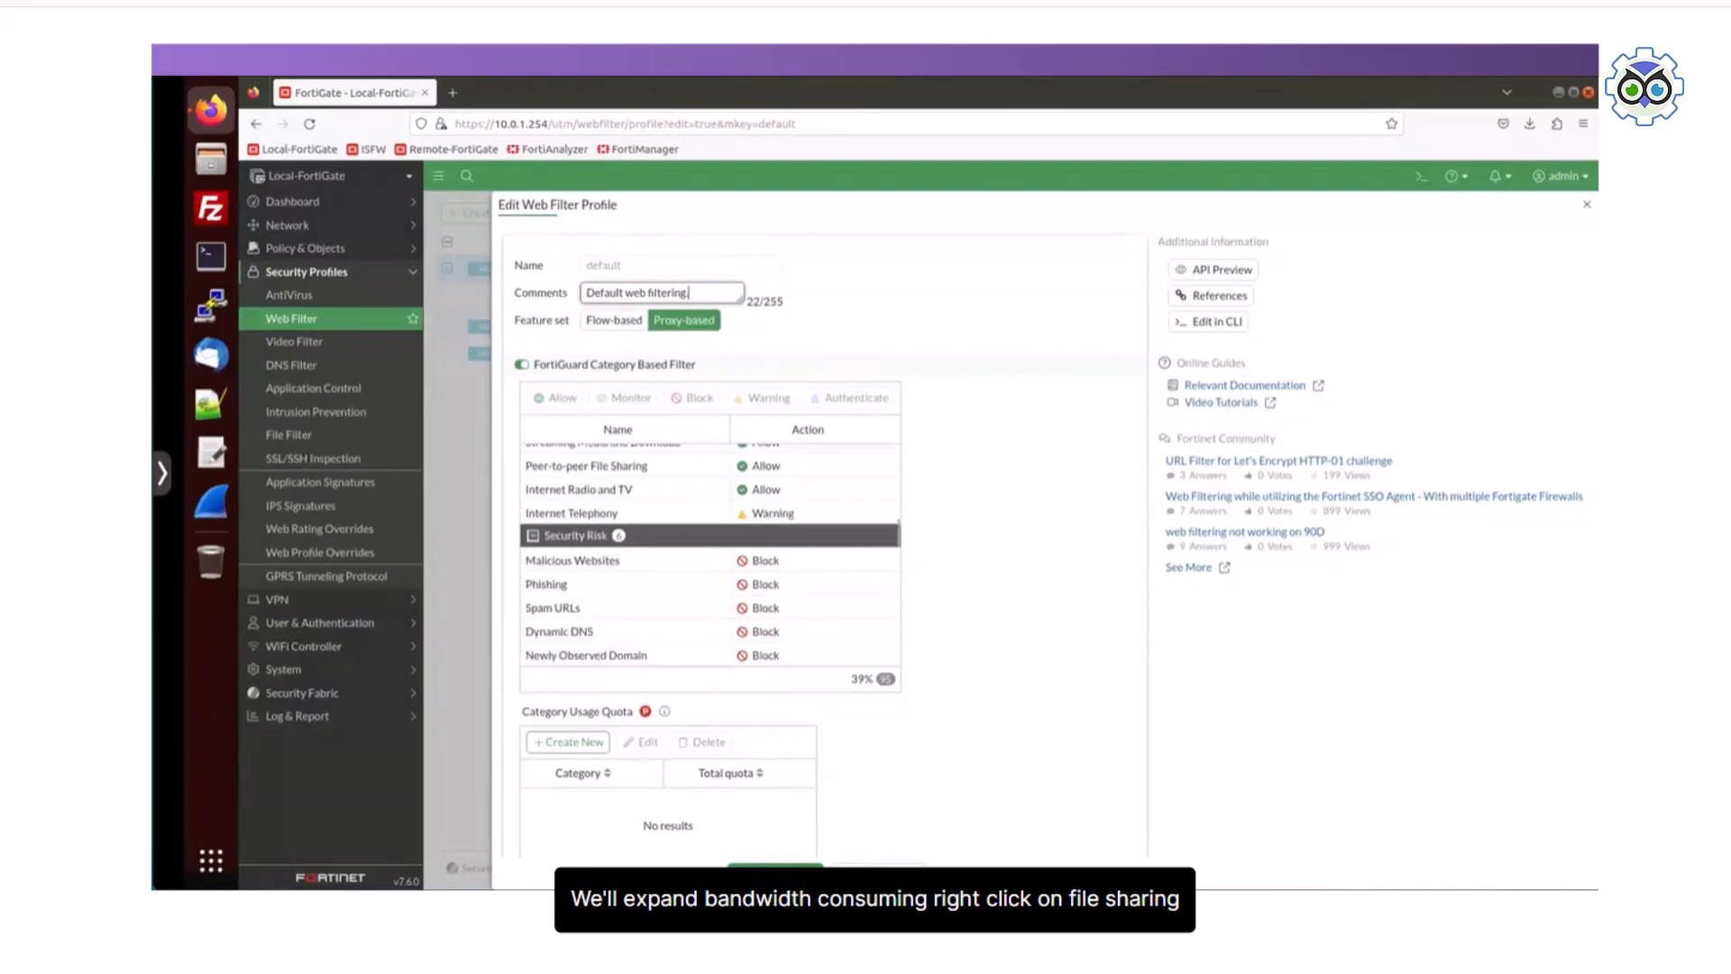
scroll(710, 555, up, 2)
click(622, 503)
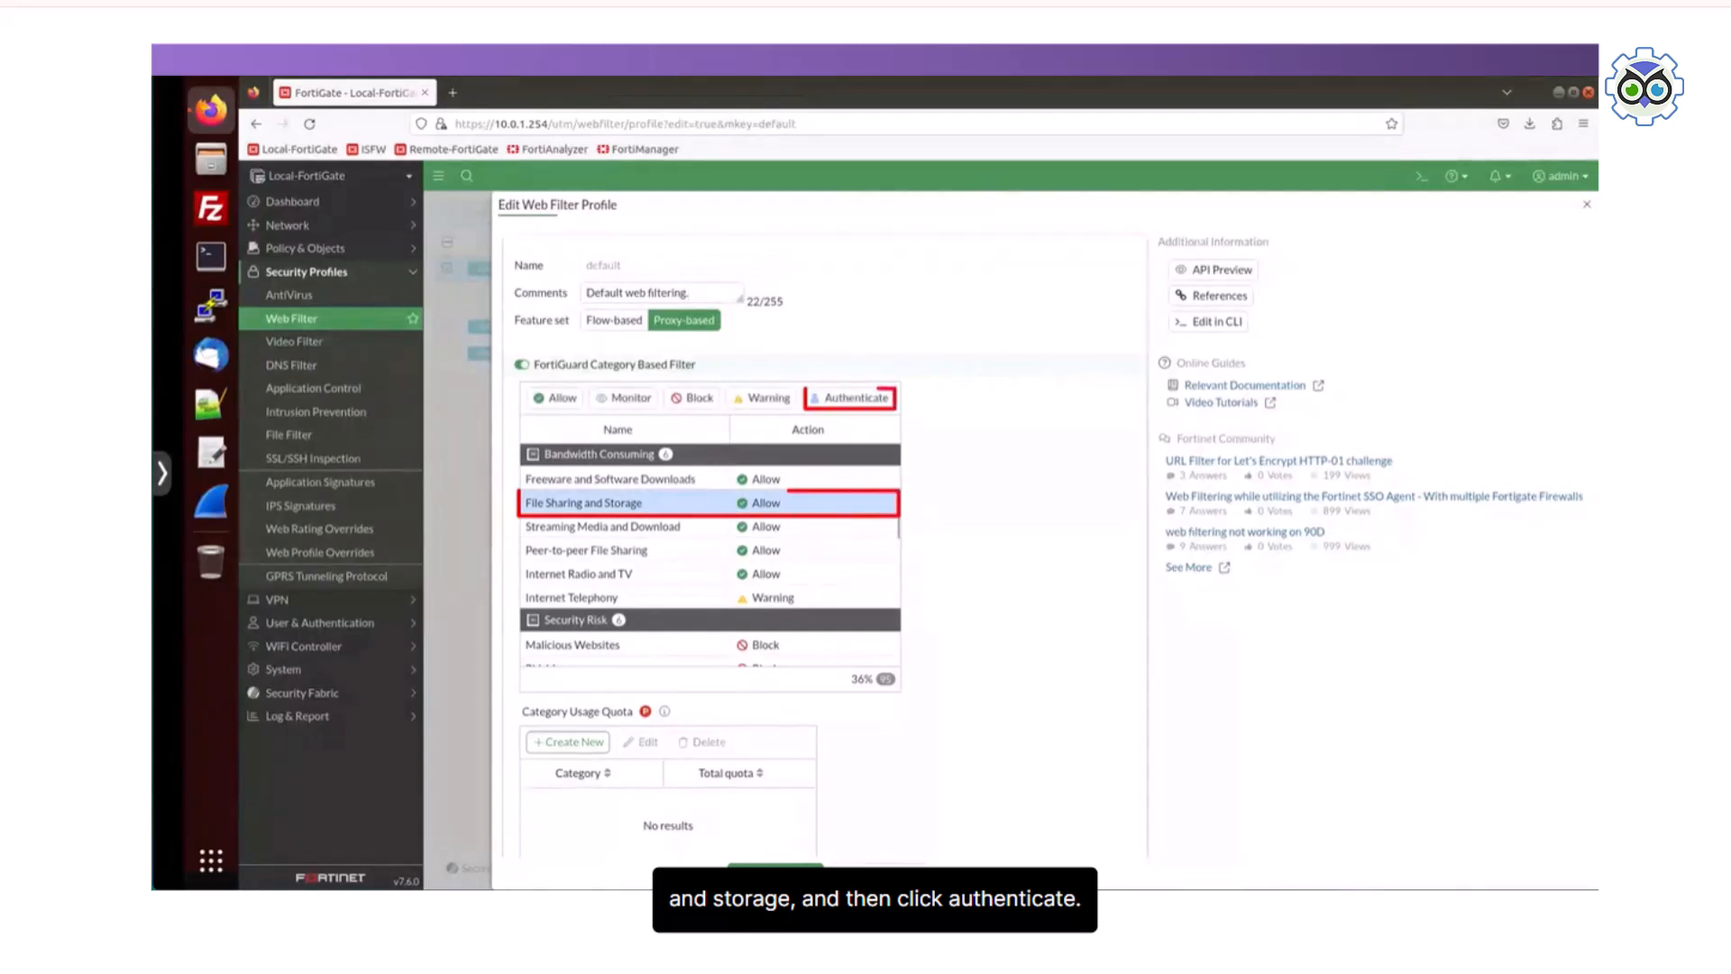
click(856, 397)
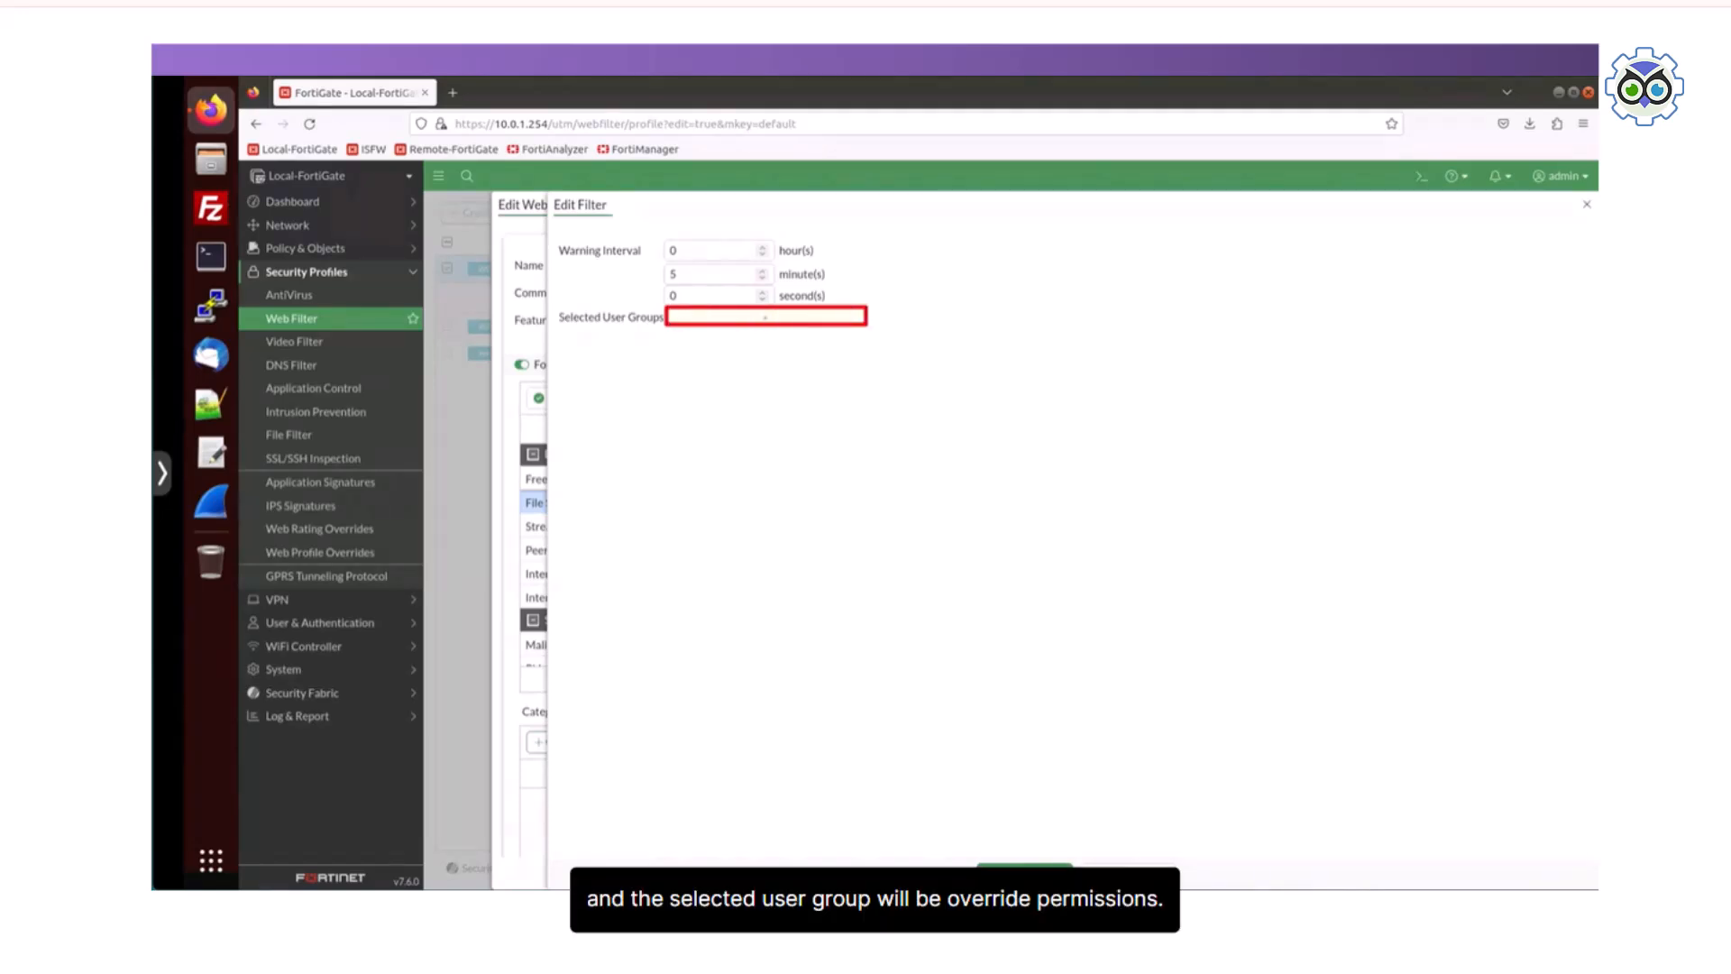
Step: Assign the Override_Permissions user group to the authentication filter and save the changes to the default profile
click(765, 317)
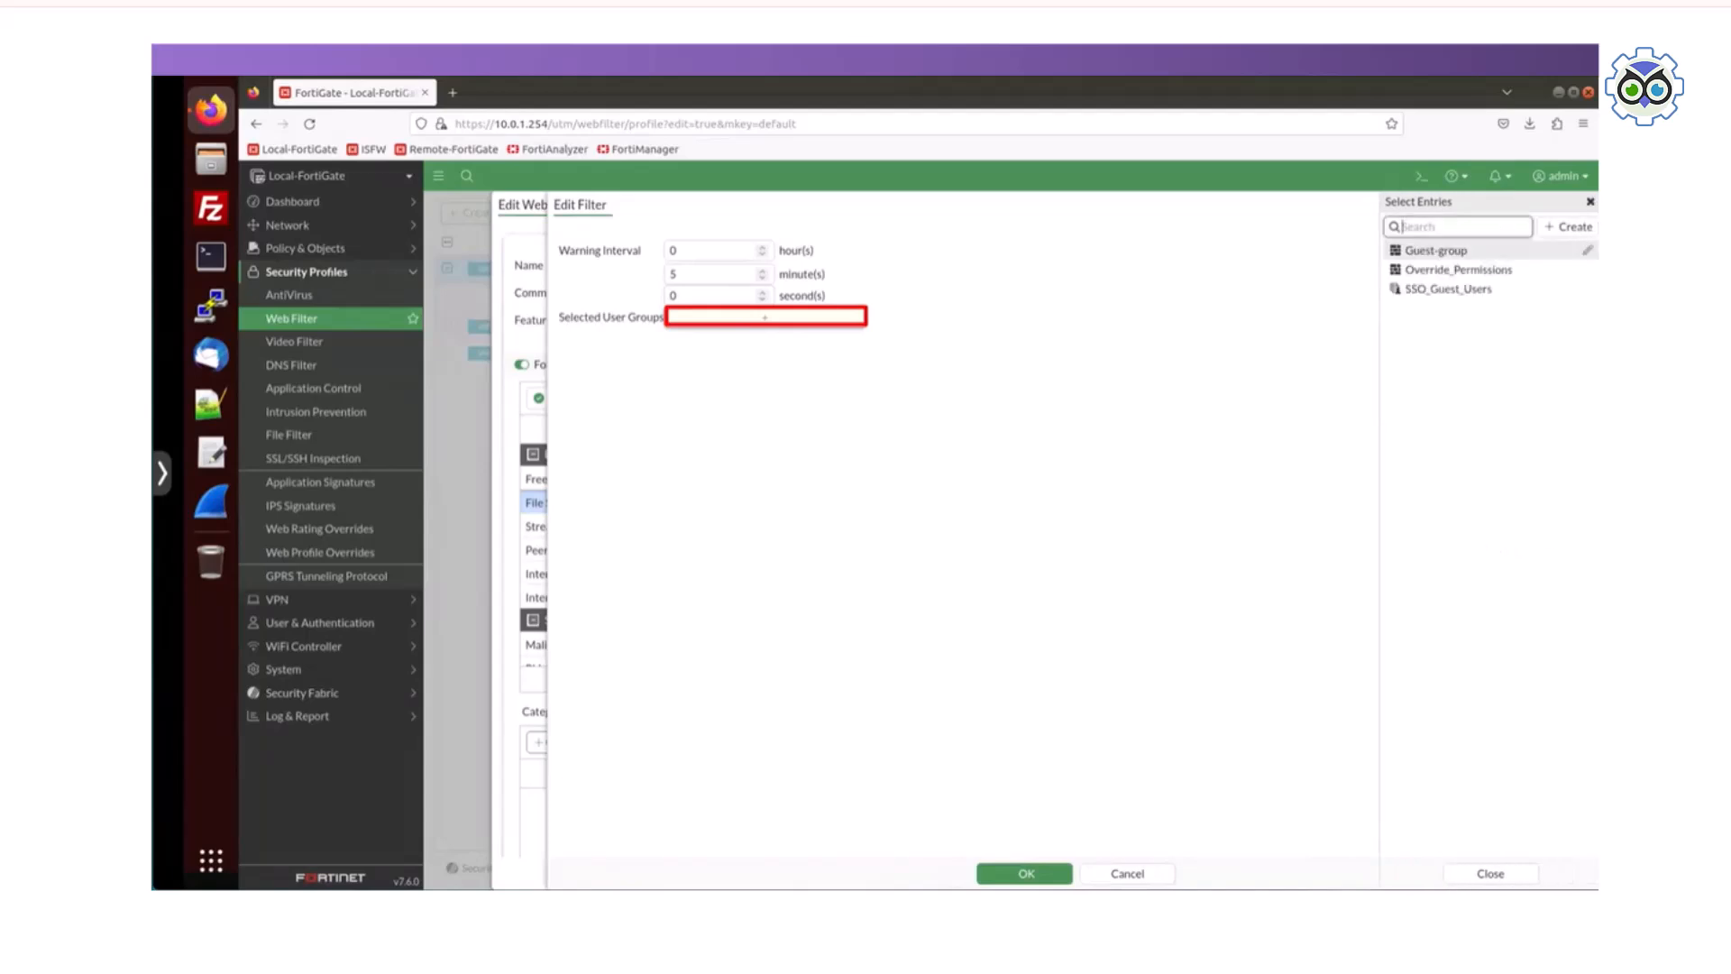
click(1459, 270)
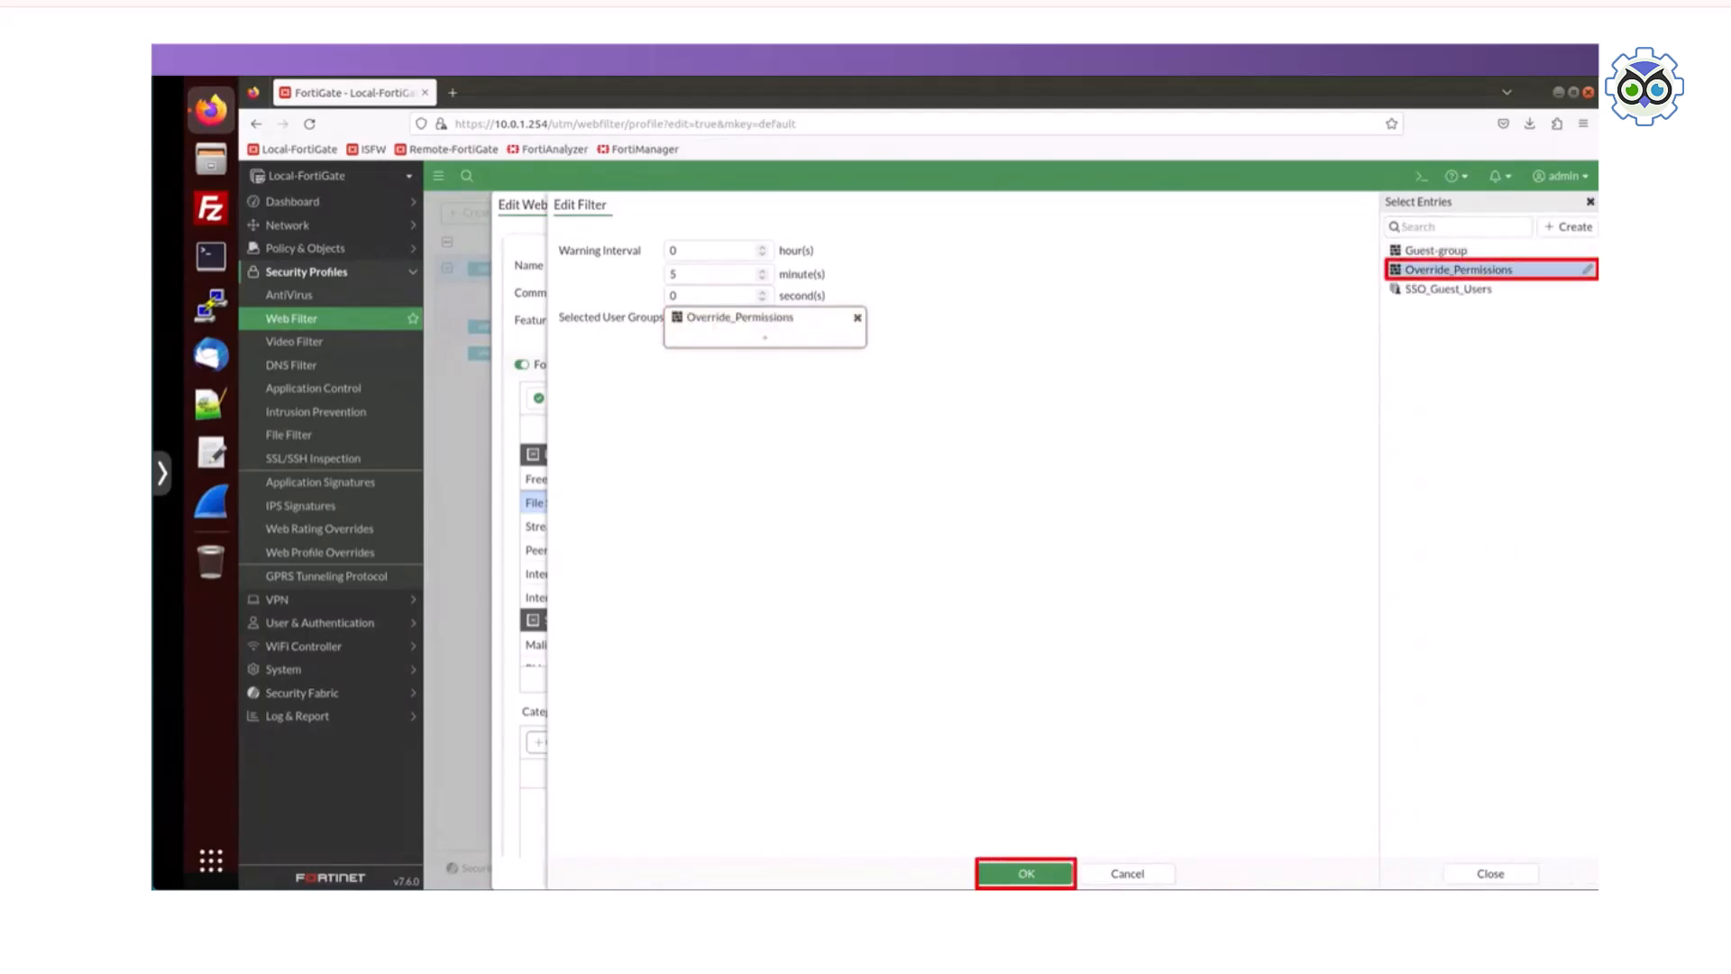
click(1025, 874)
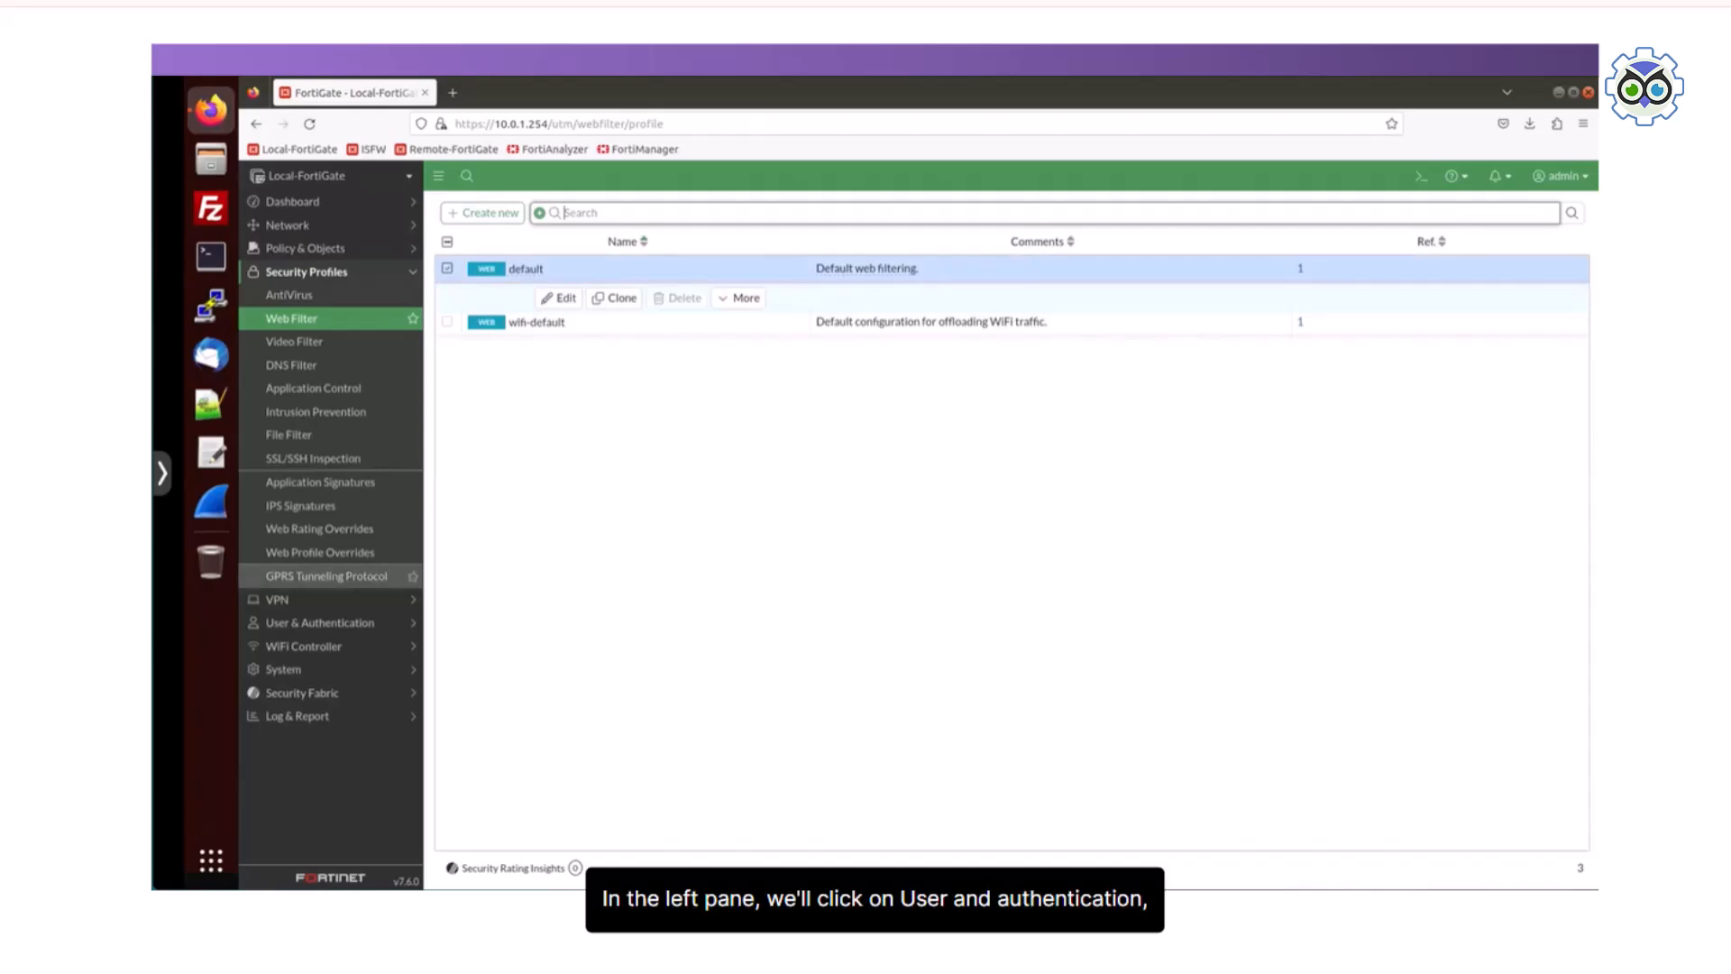
Step: Start creating a new user of type Local User in the FortiGate user definitions
click(320, 622)
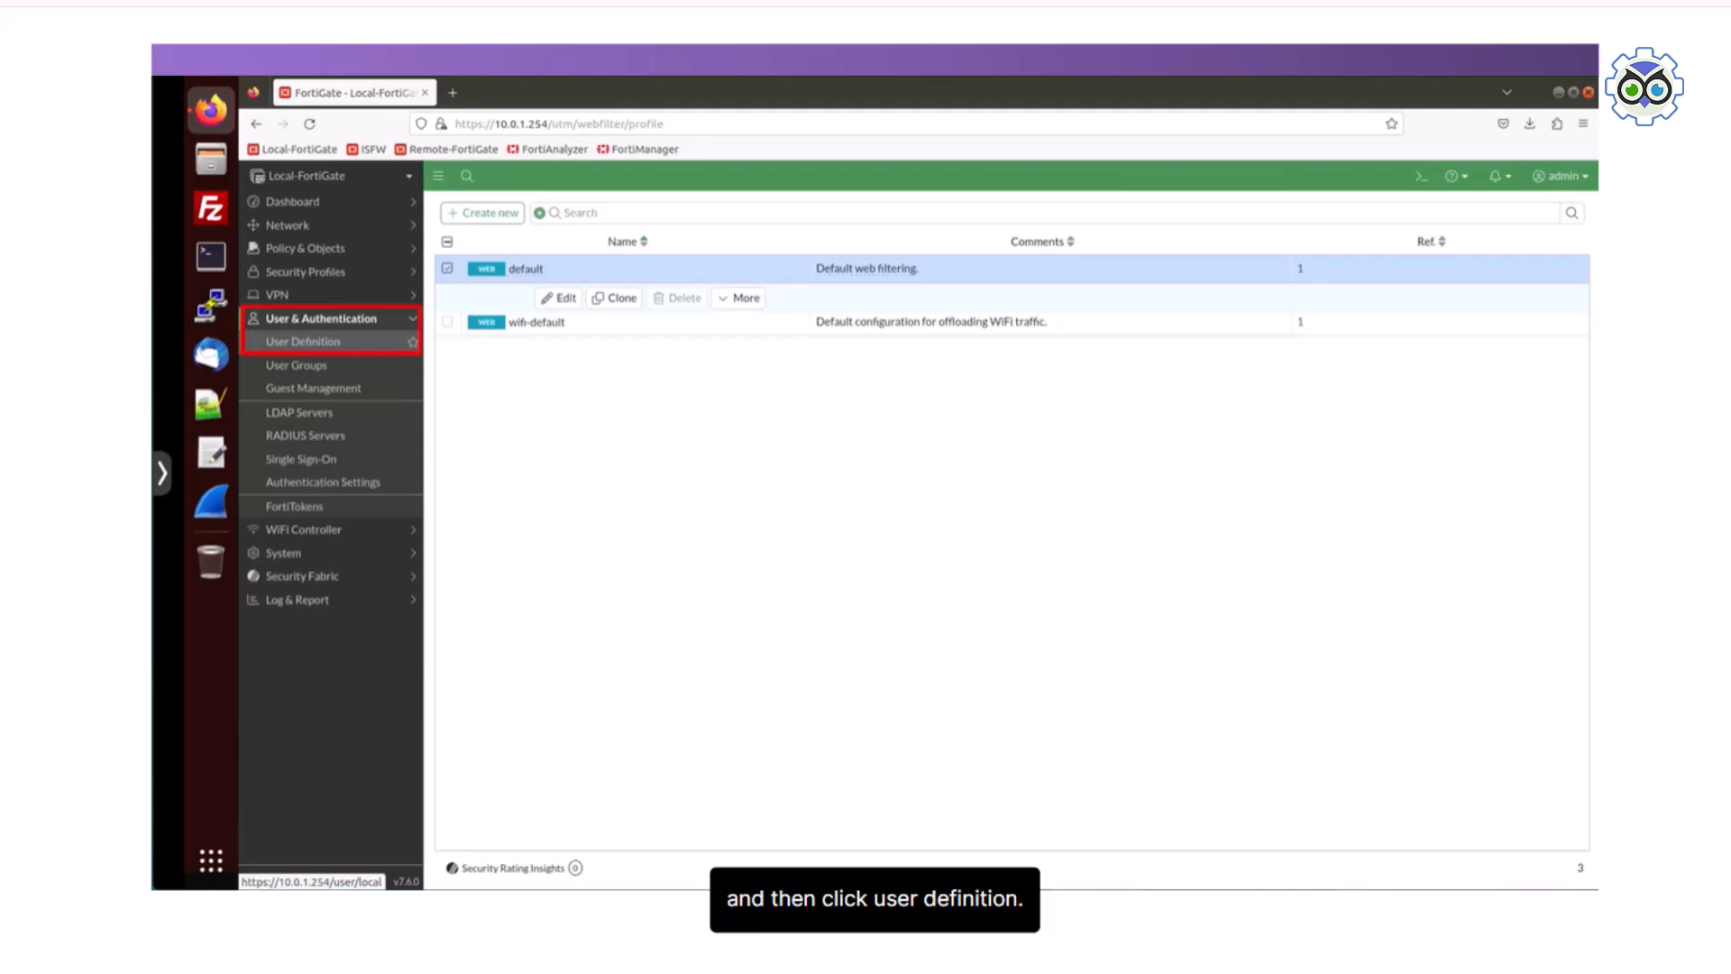
click(303, 342)
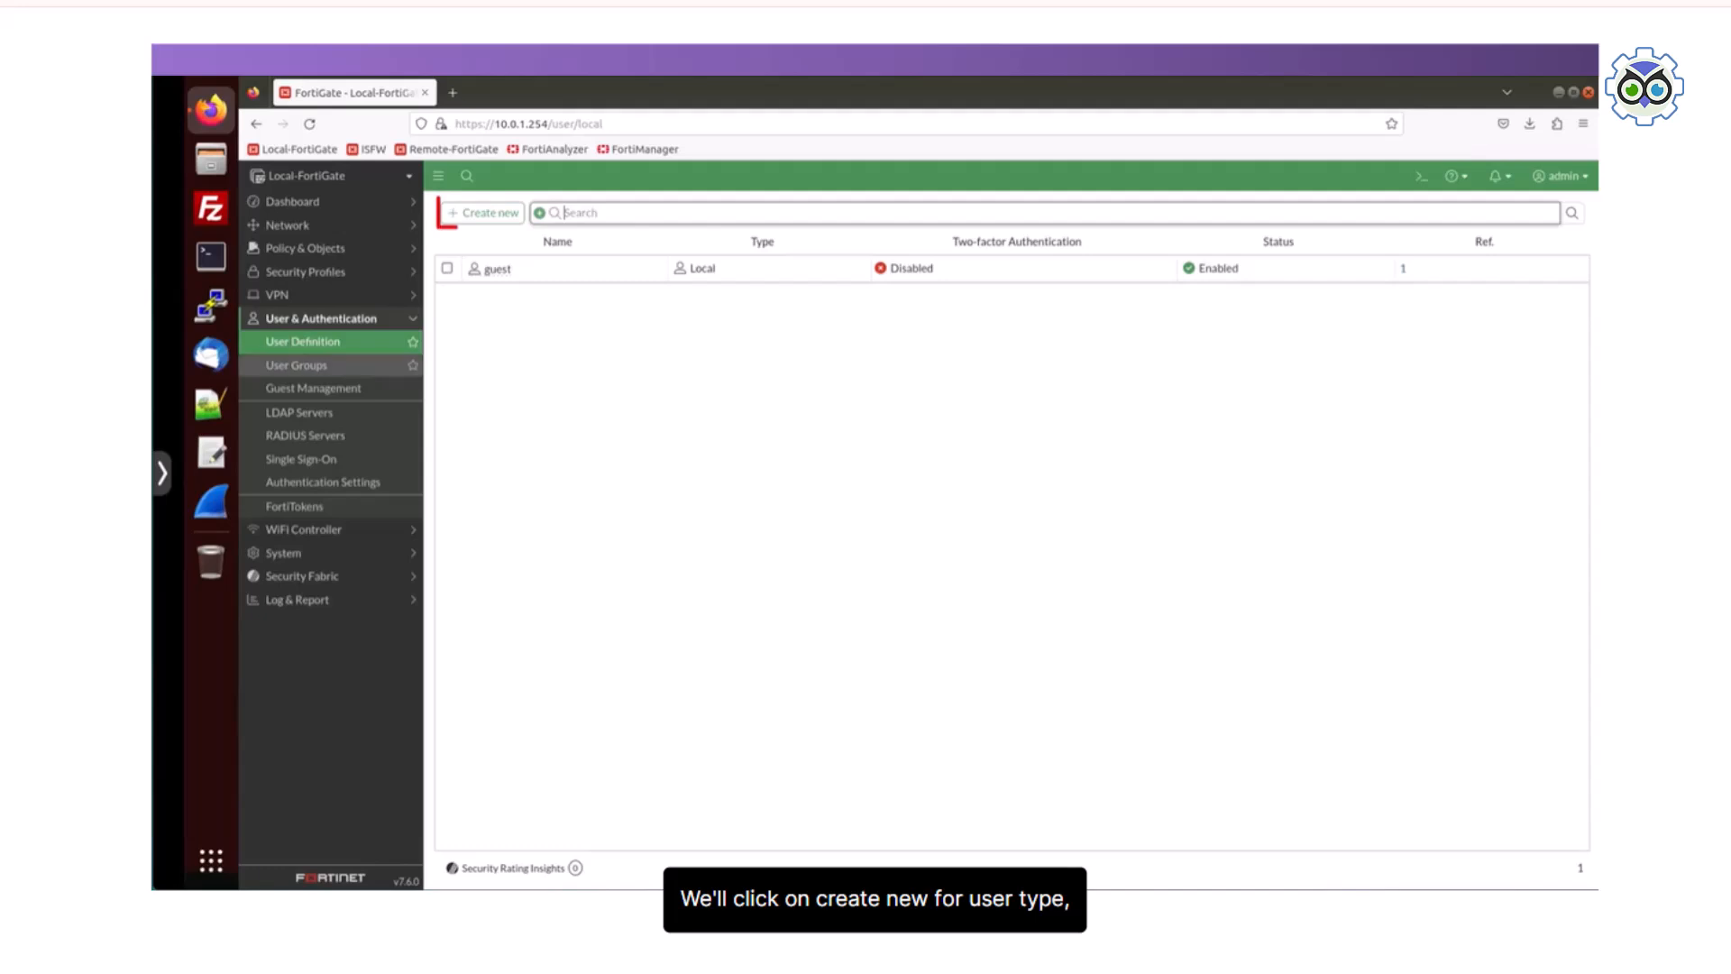
click(482, 213)
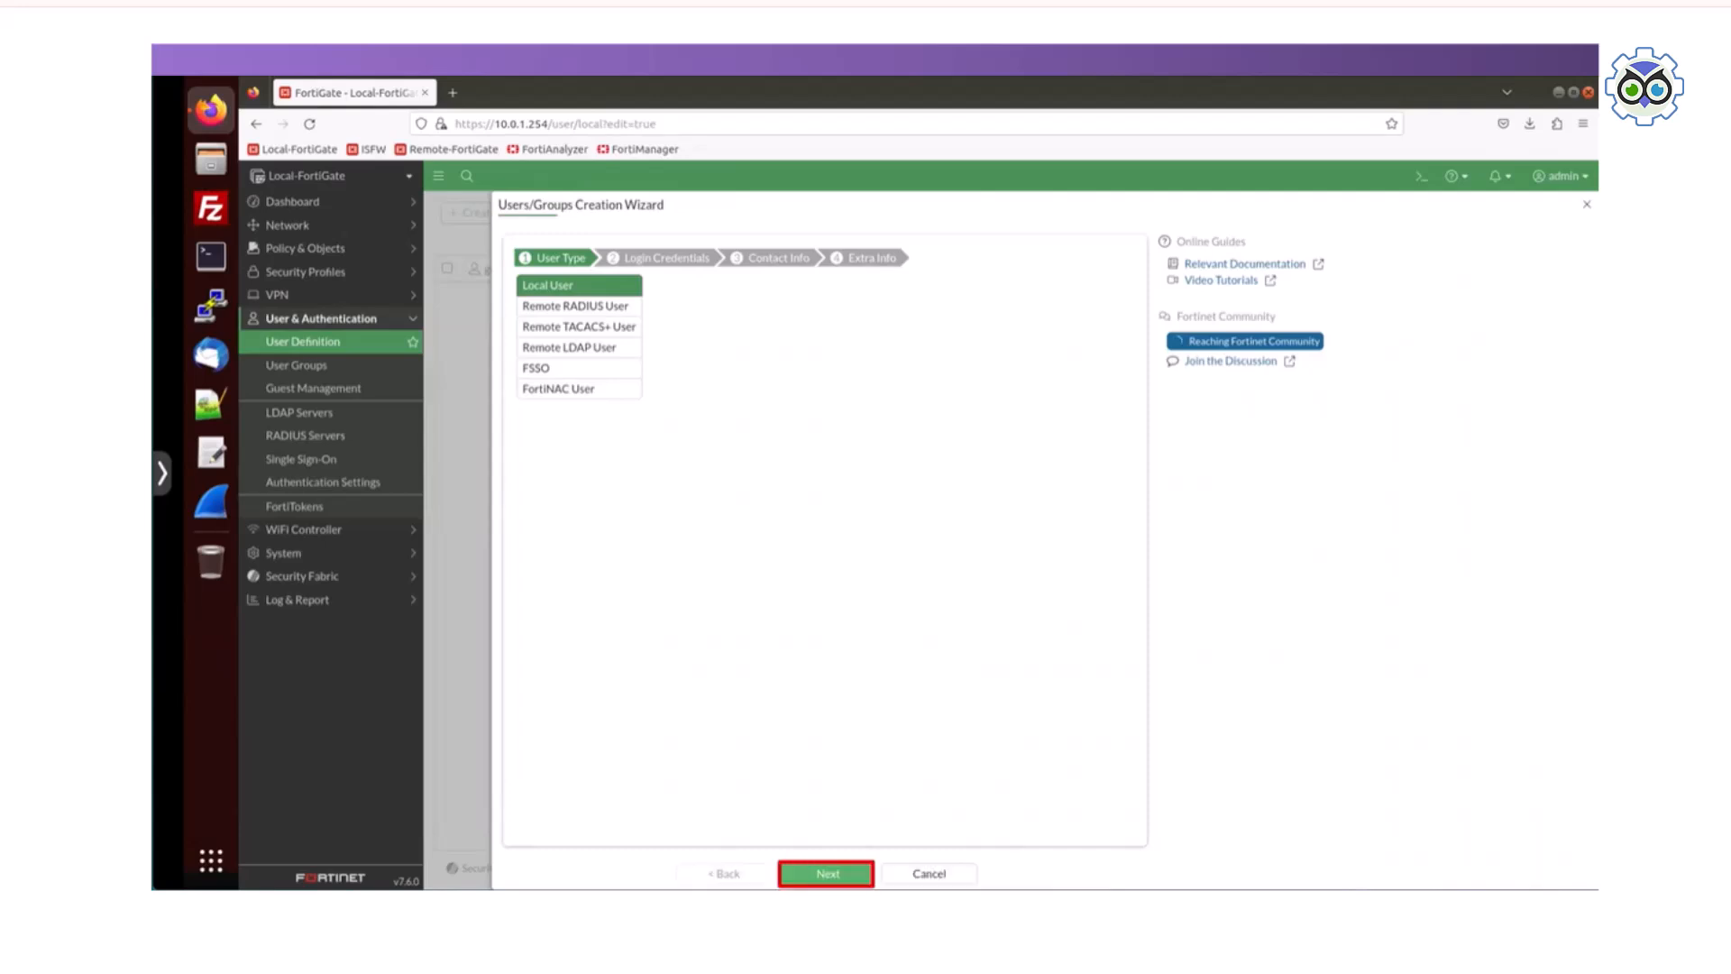
click(827, 873)
Step: Enter student as the new user's username, fill in the account password, and continue to the contact information
click(677, 286)
text(student)
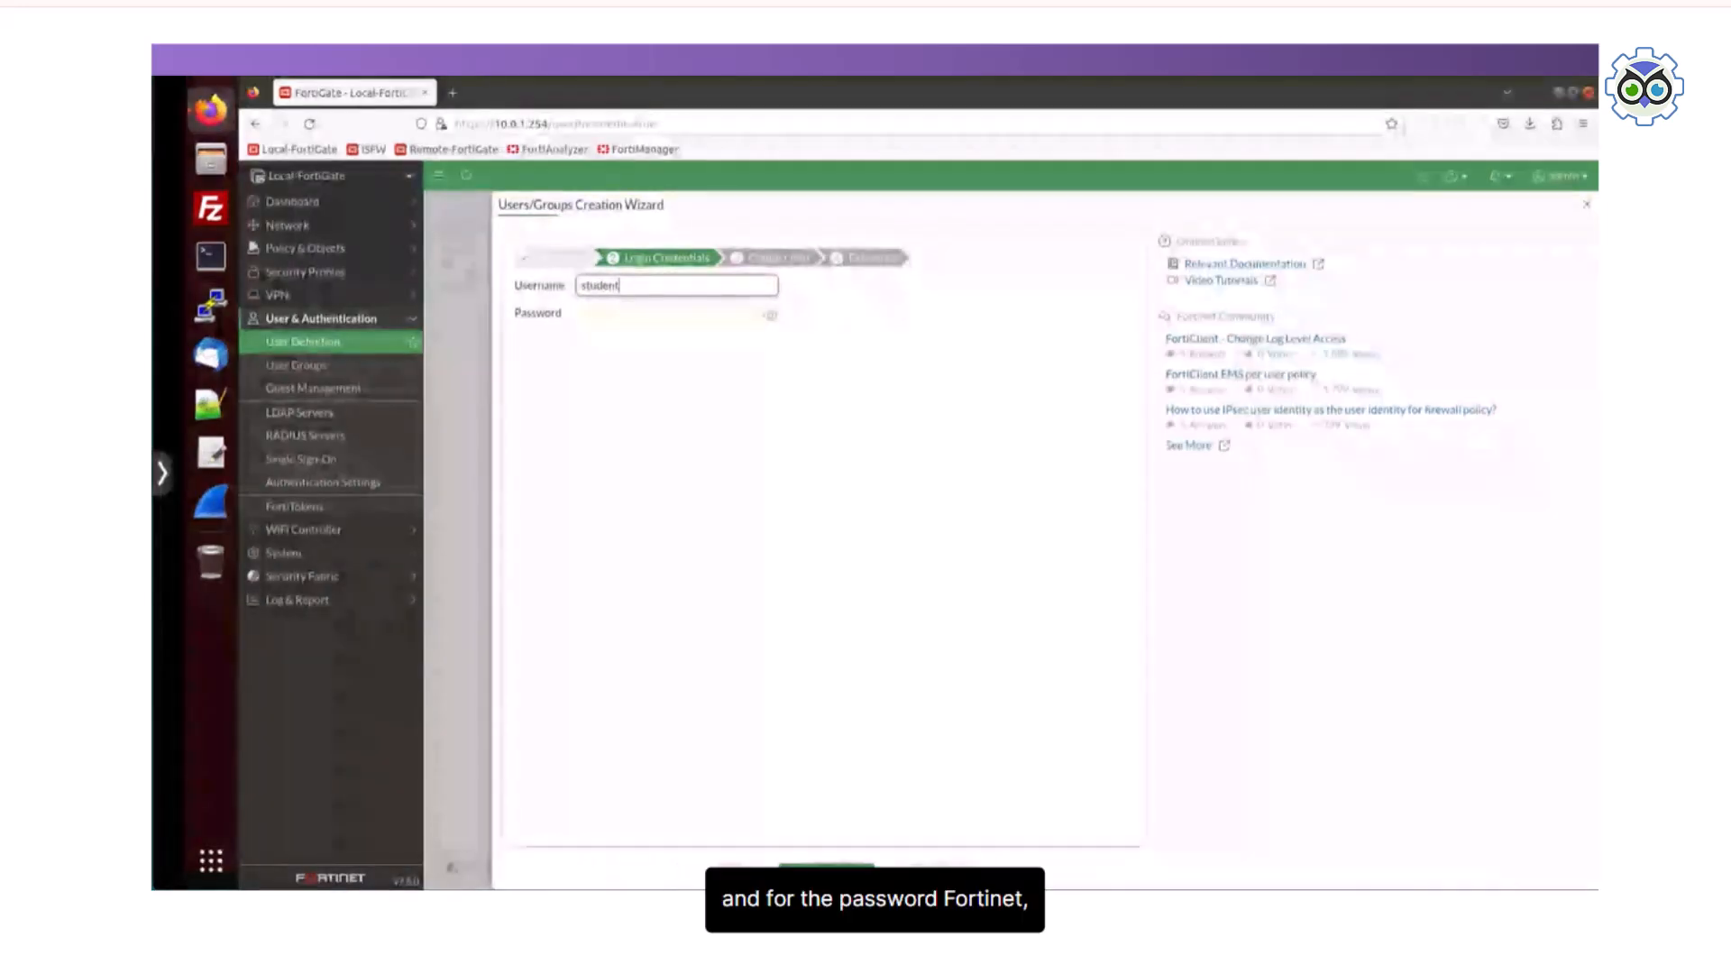
click(669, 313)
text(Fortine)
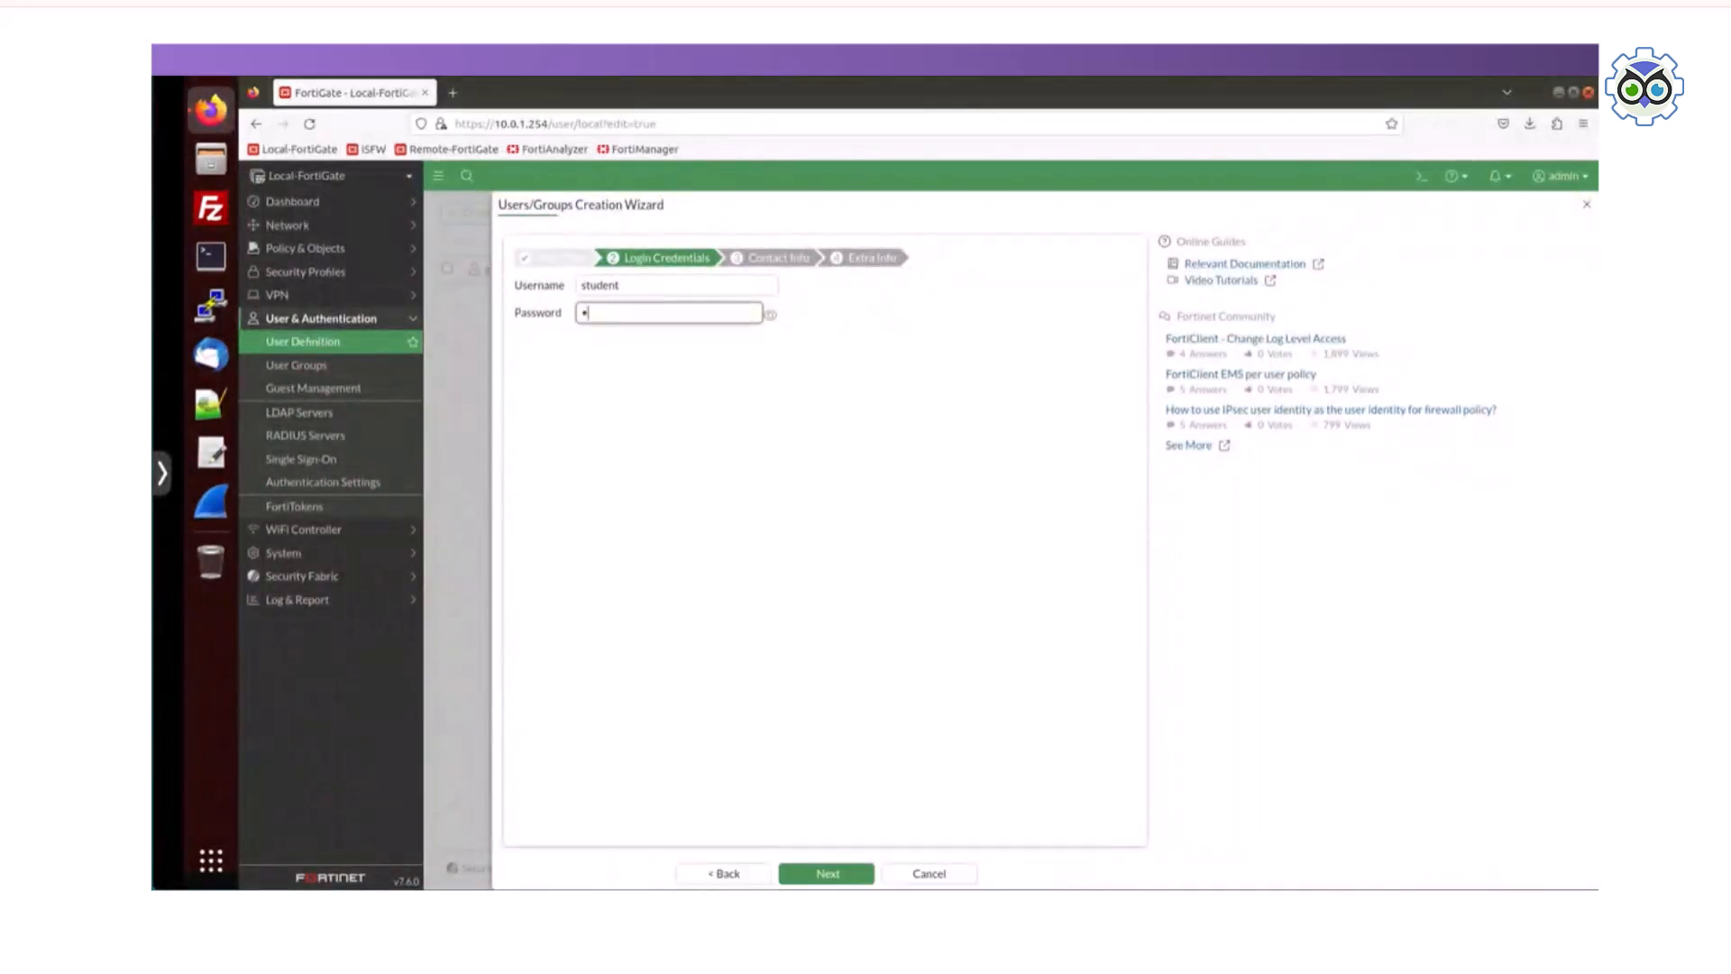
text(t)
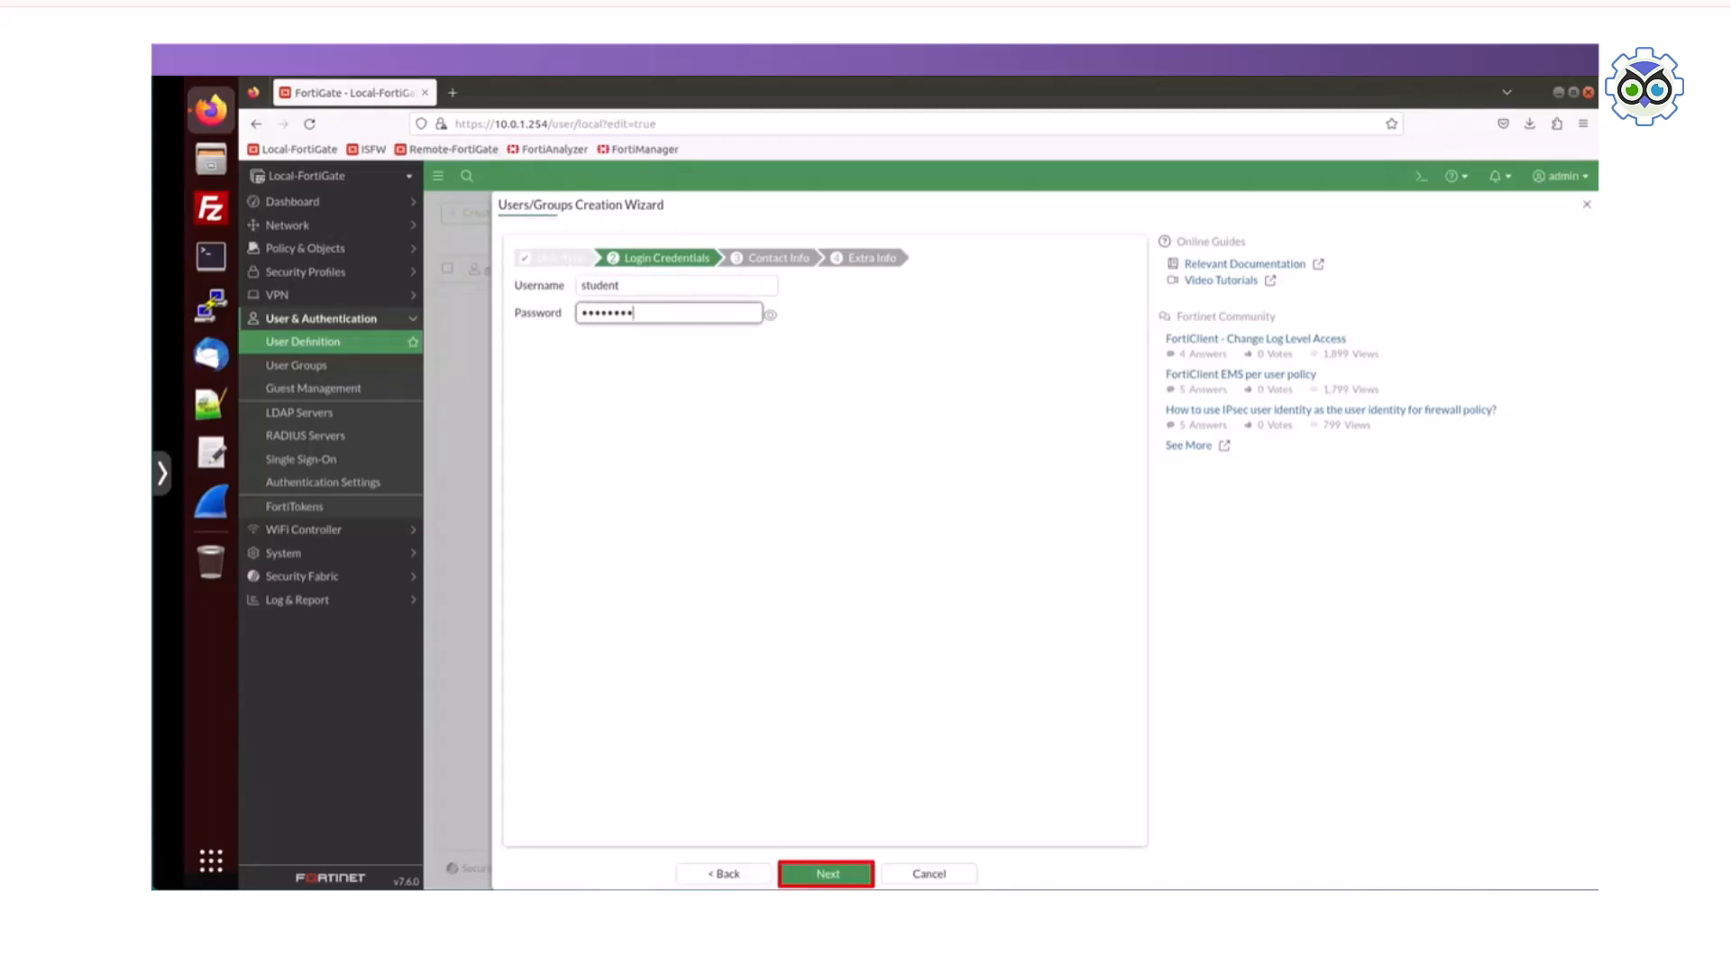
click(826, 875)
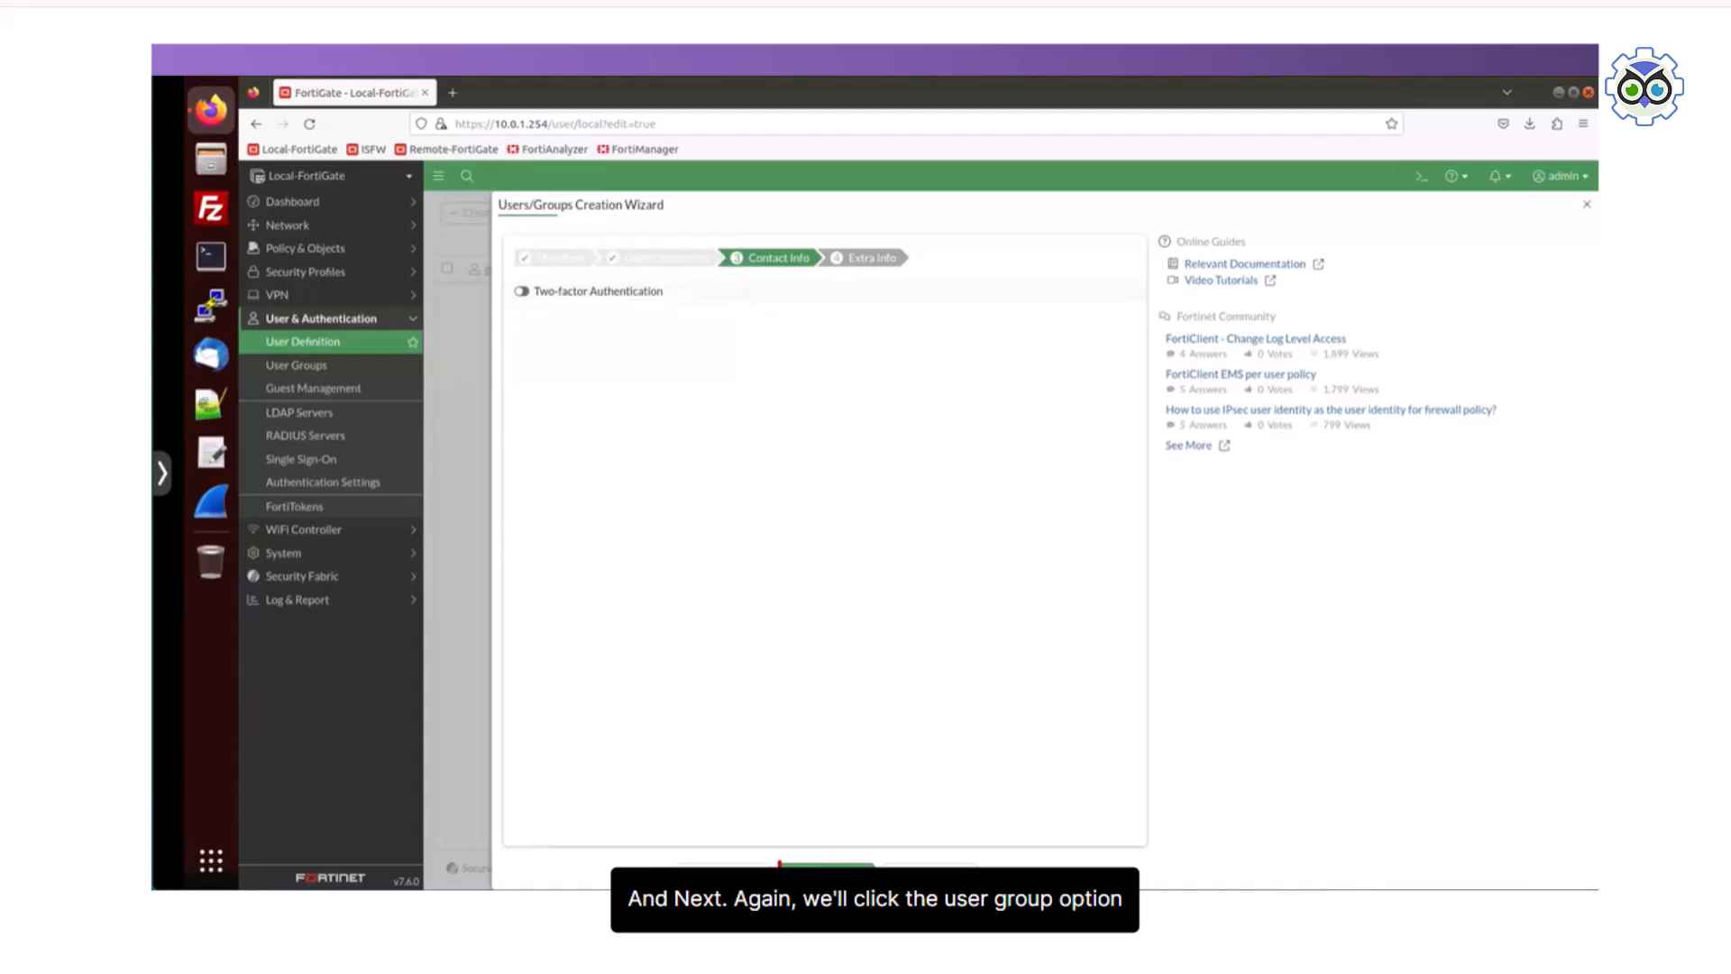
Step: Leave two-factor authentication off, add the new user to the Override_Permissions user group, and submit the account
click(826, 874)
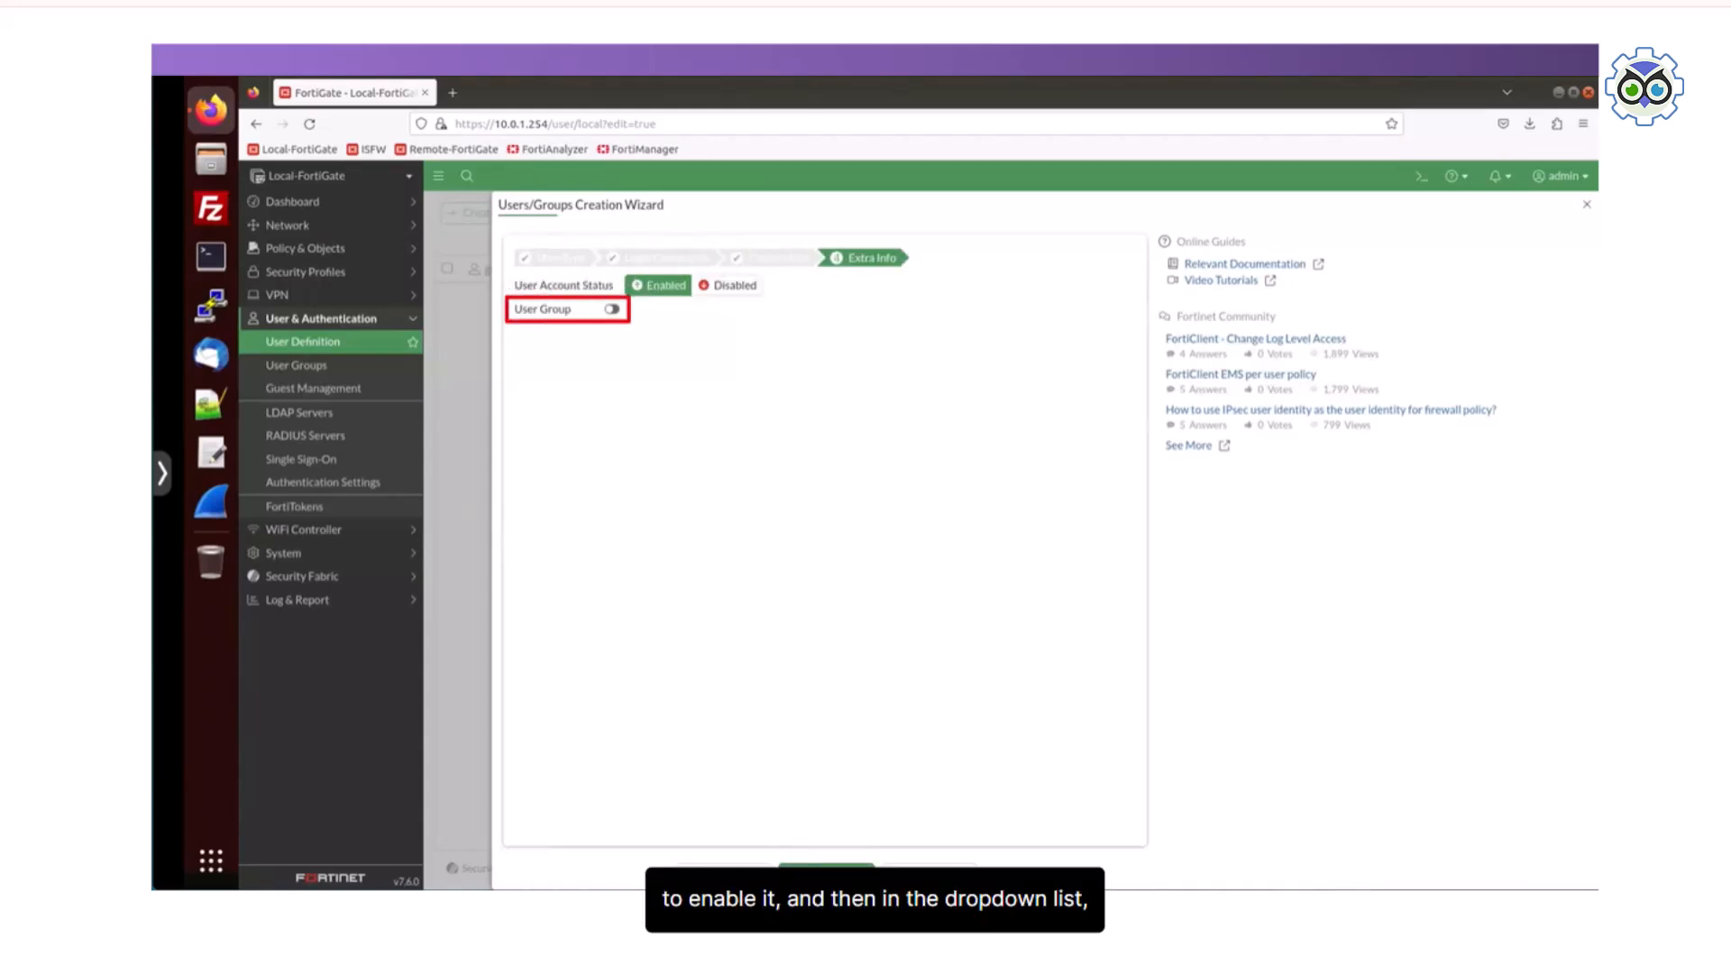
click(612, 309)
click(726, 313)
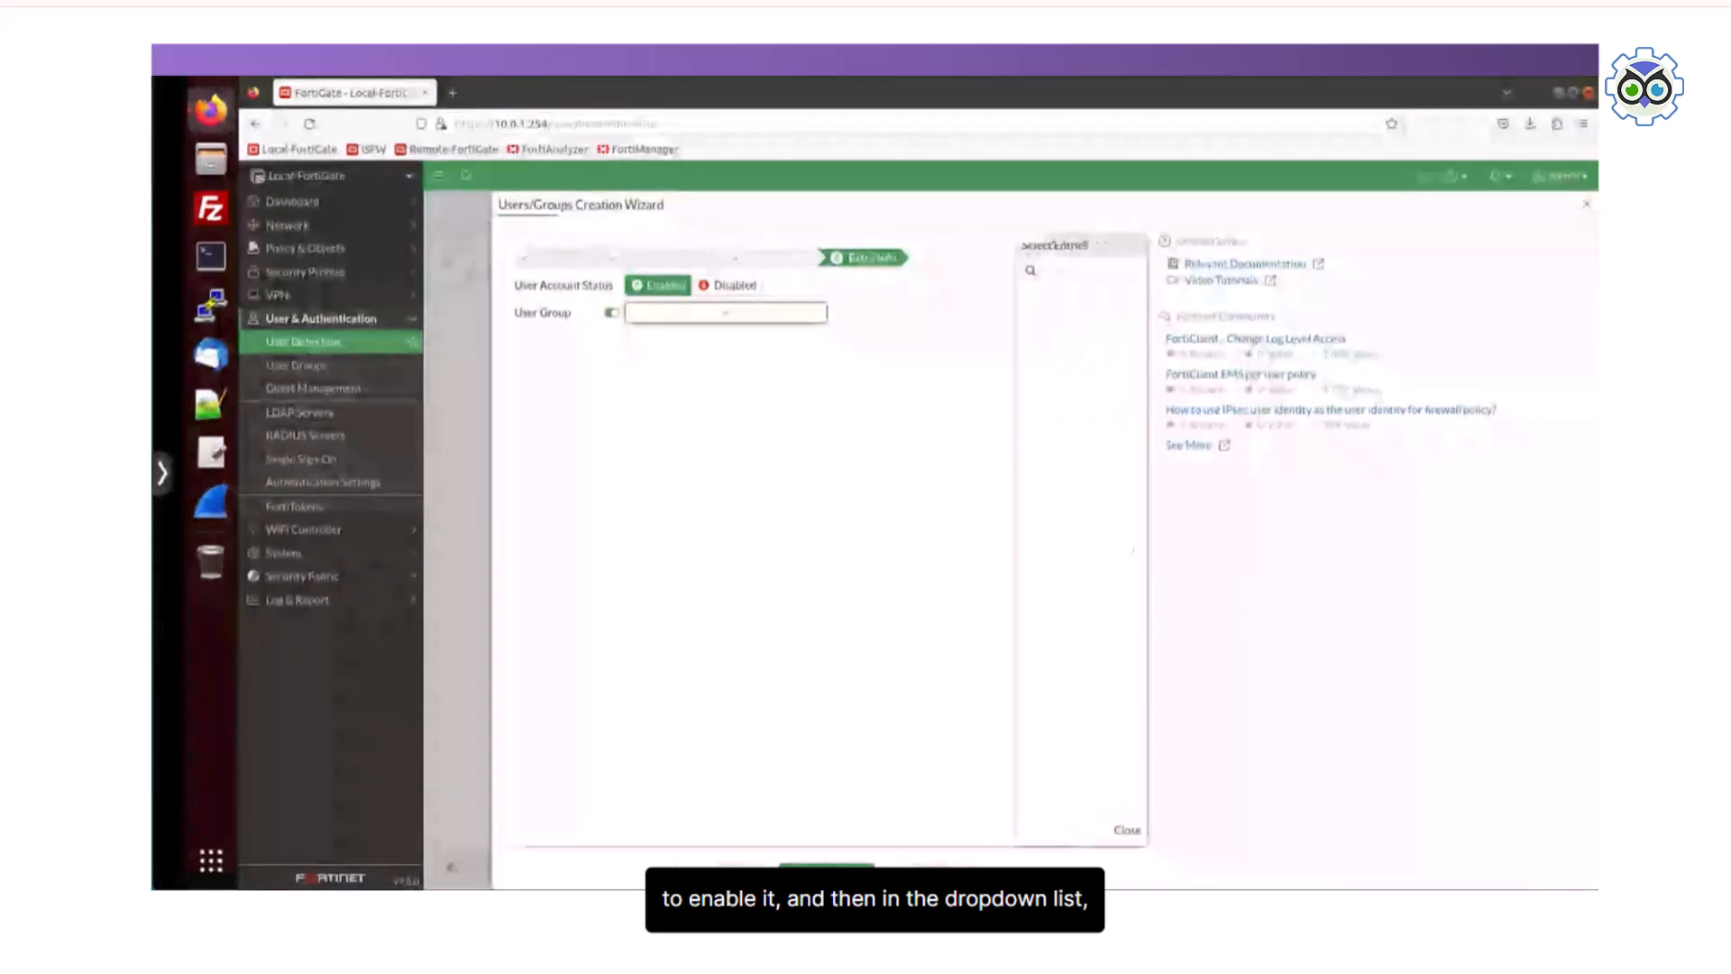
click(1004, 313)
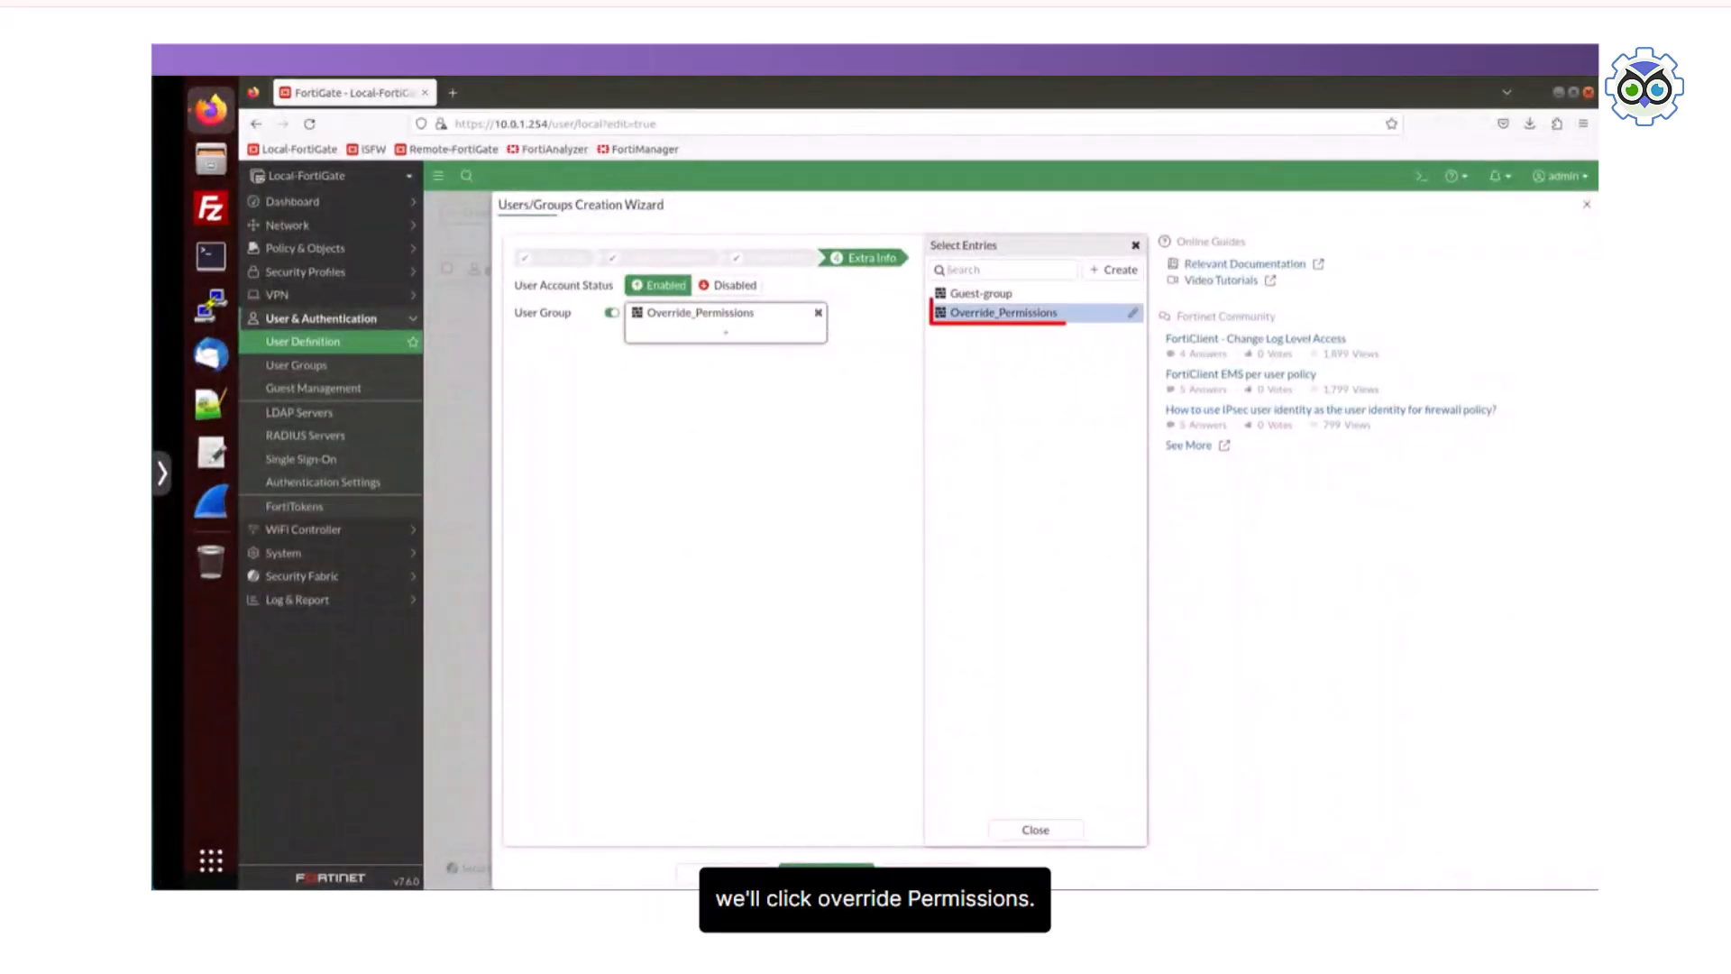
click(1035, 830)
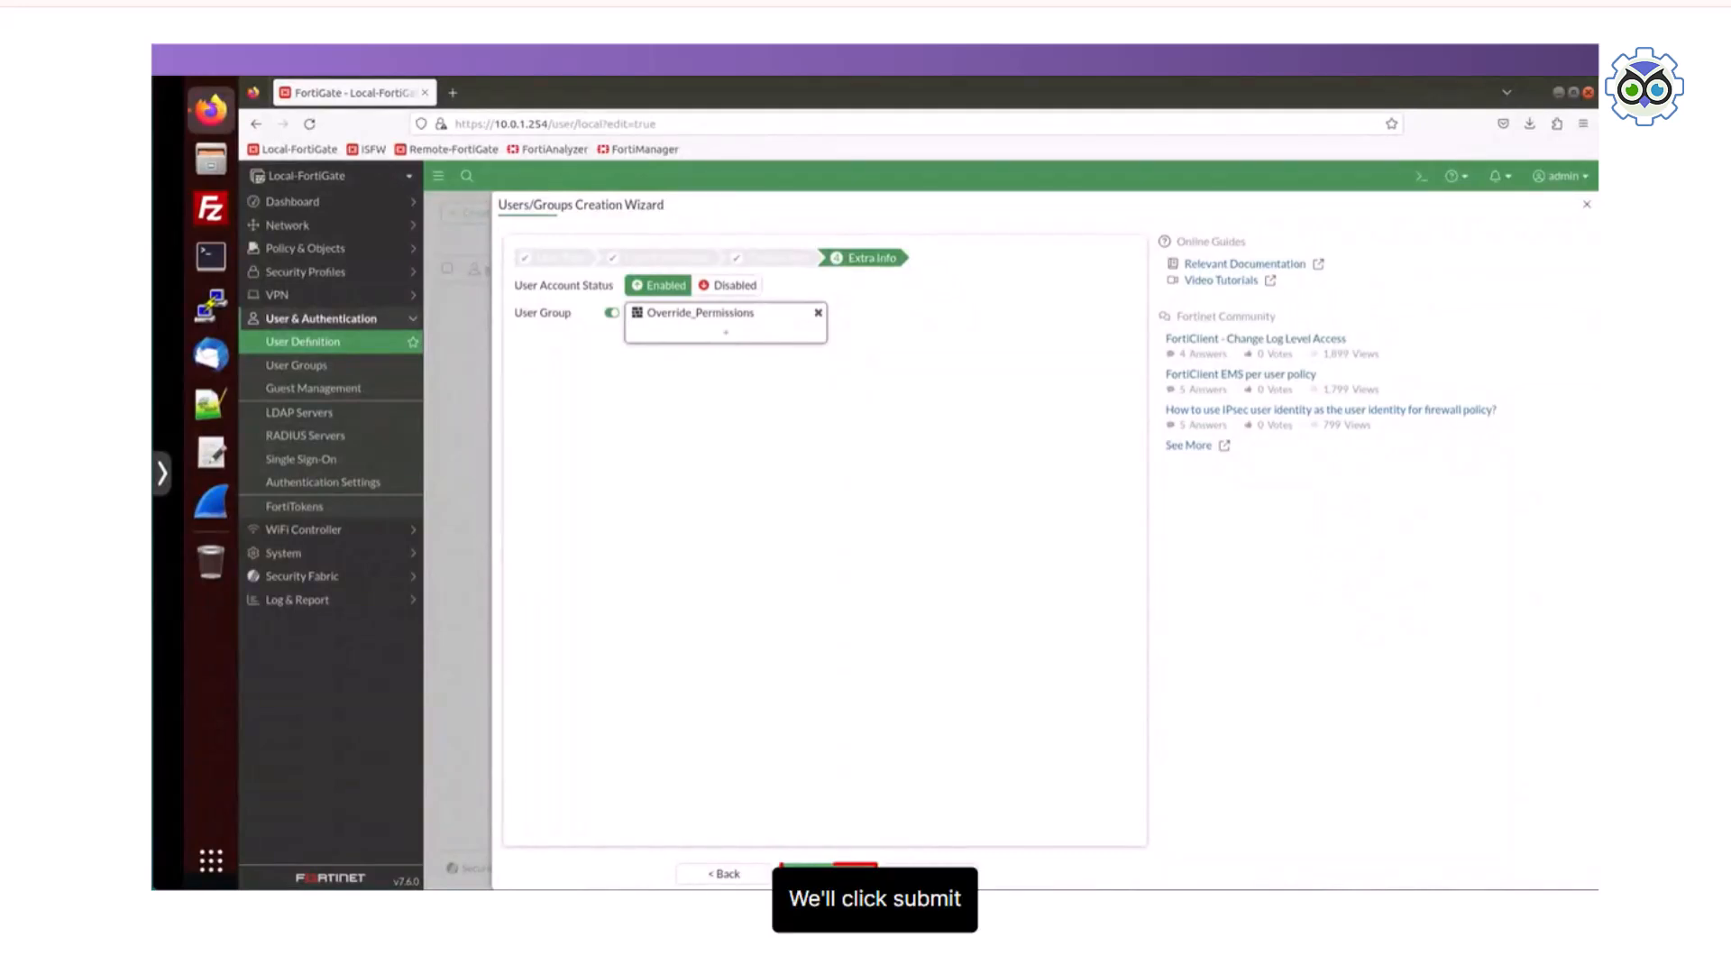
click(828, 874)
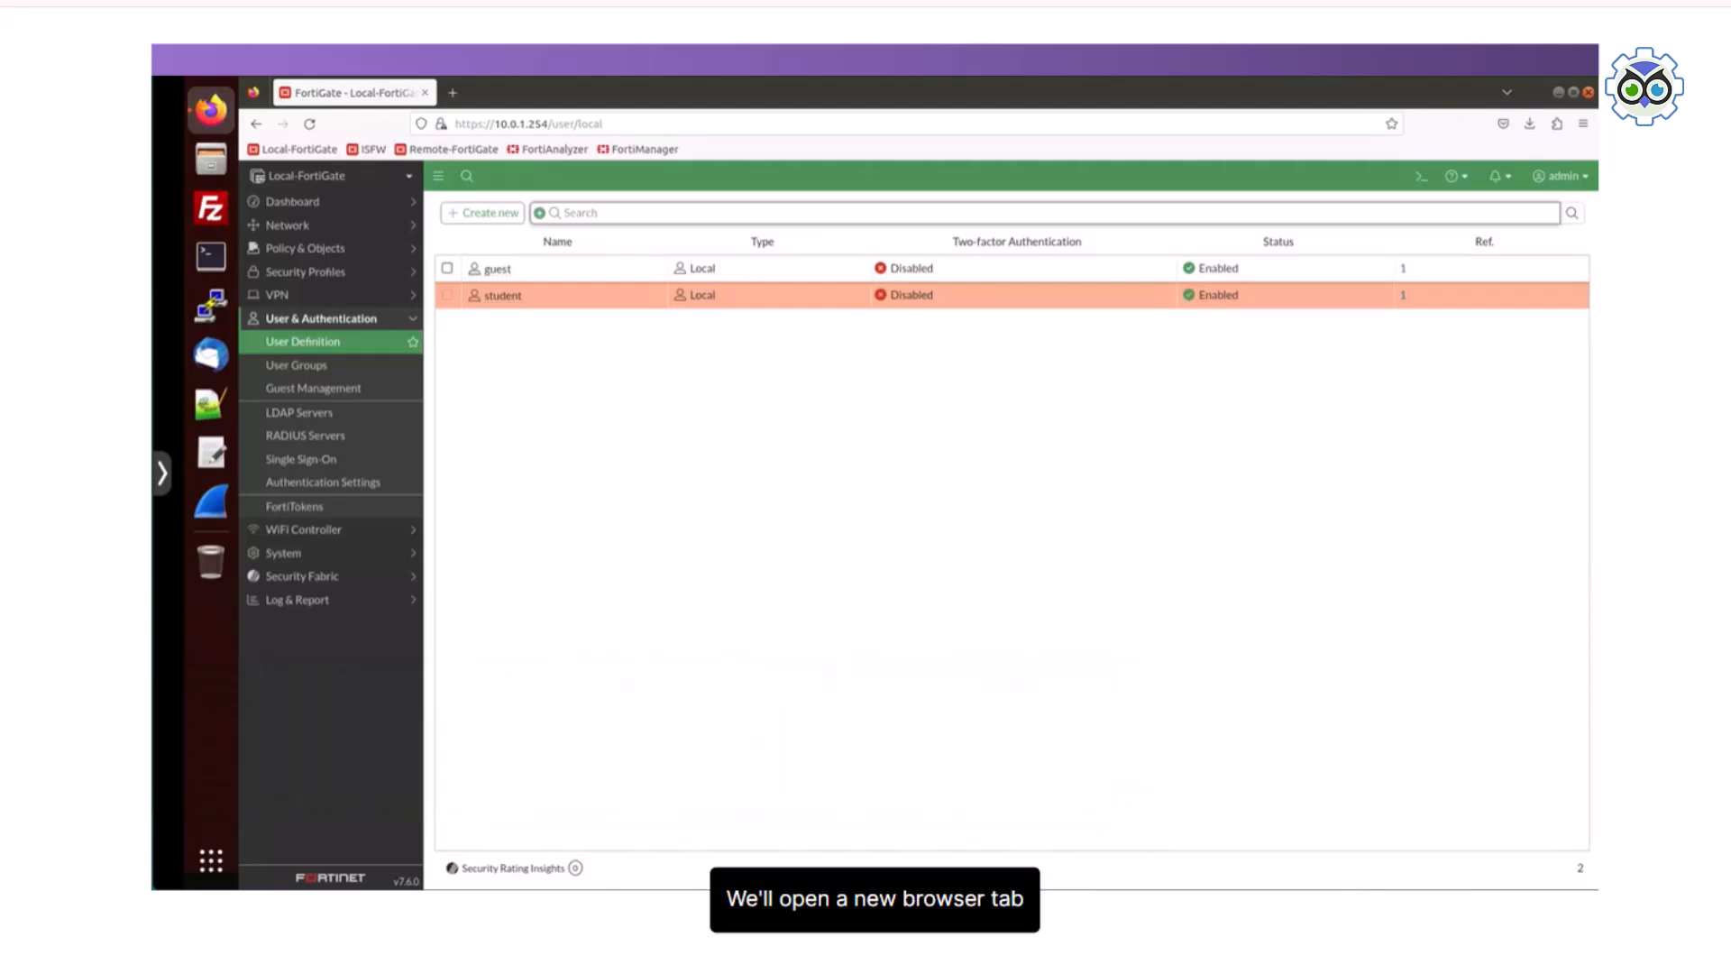
click(453, 92)
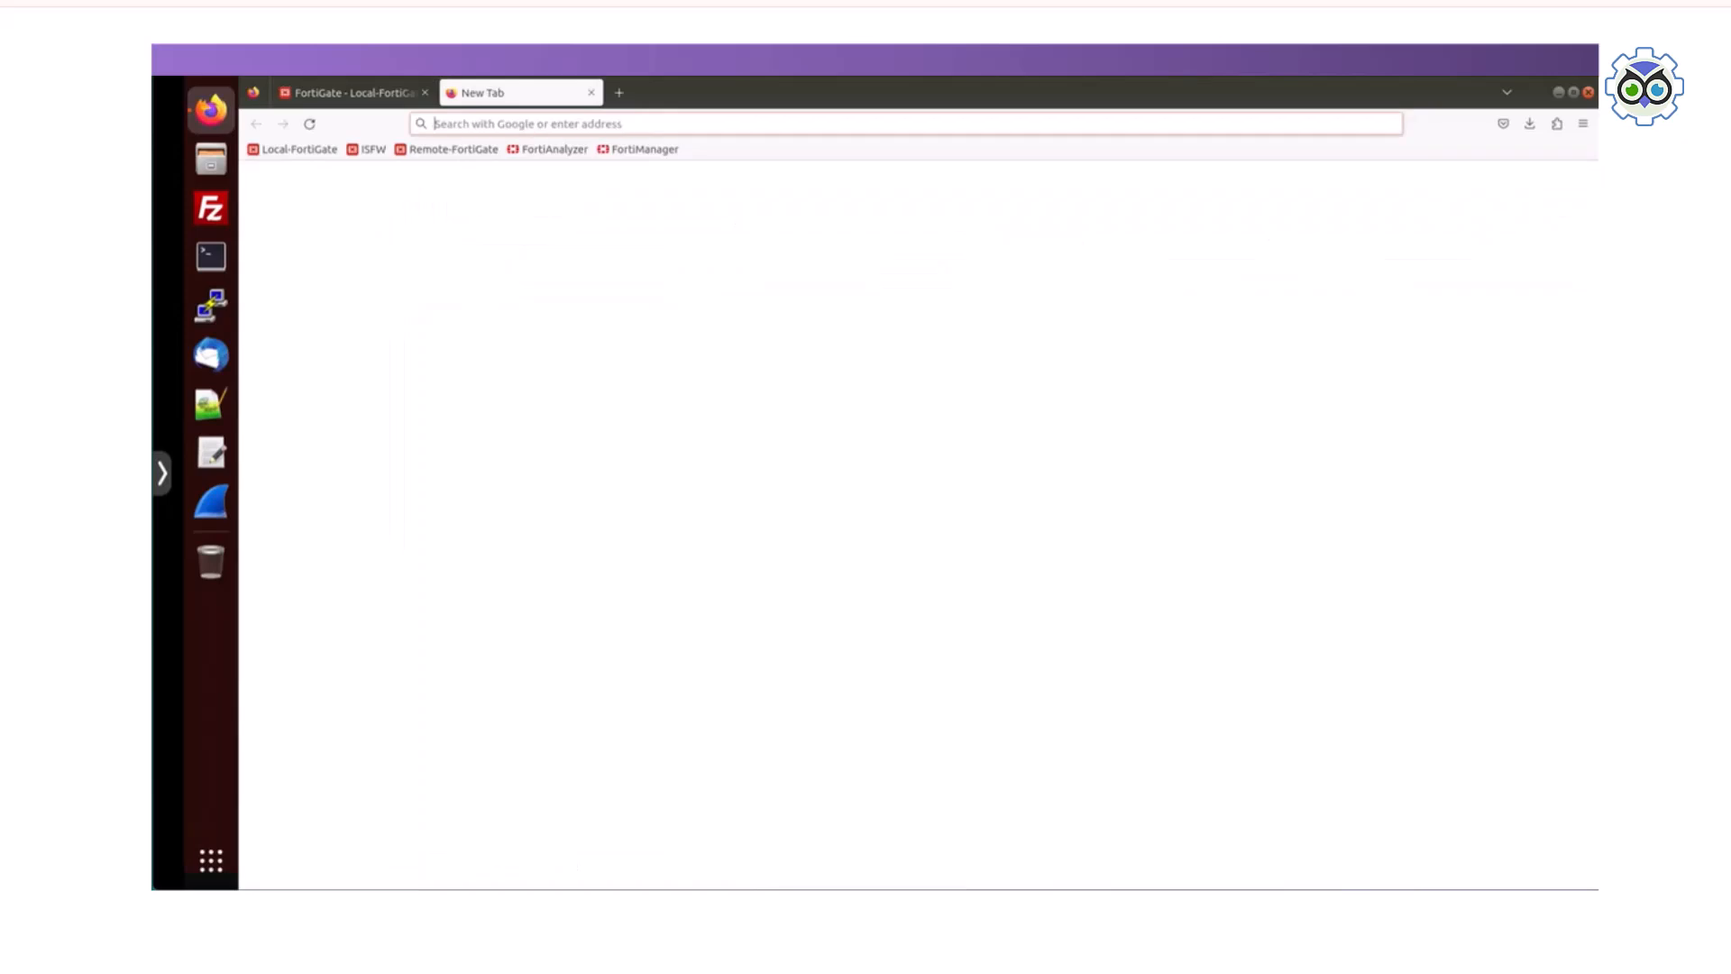
text(www.one)
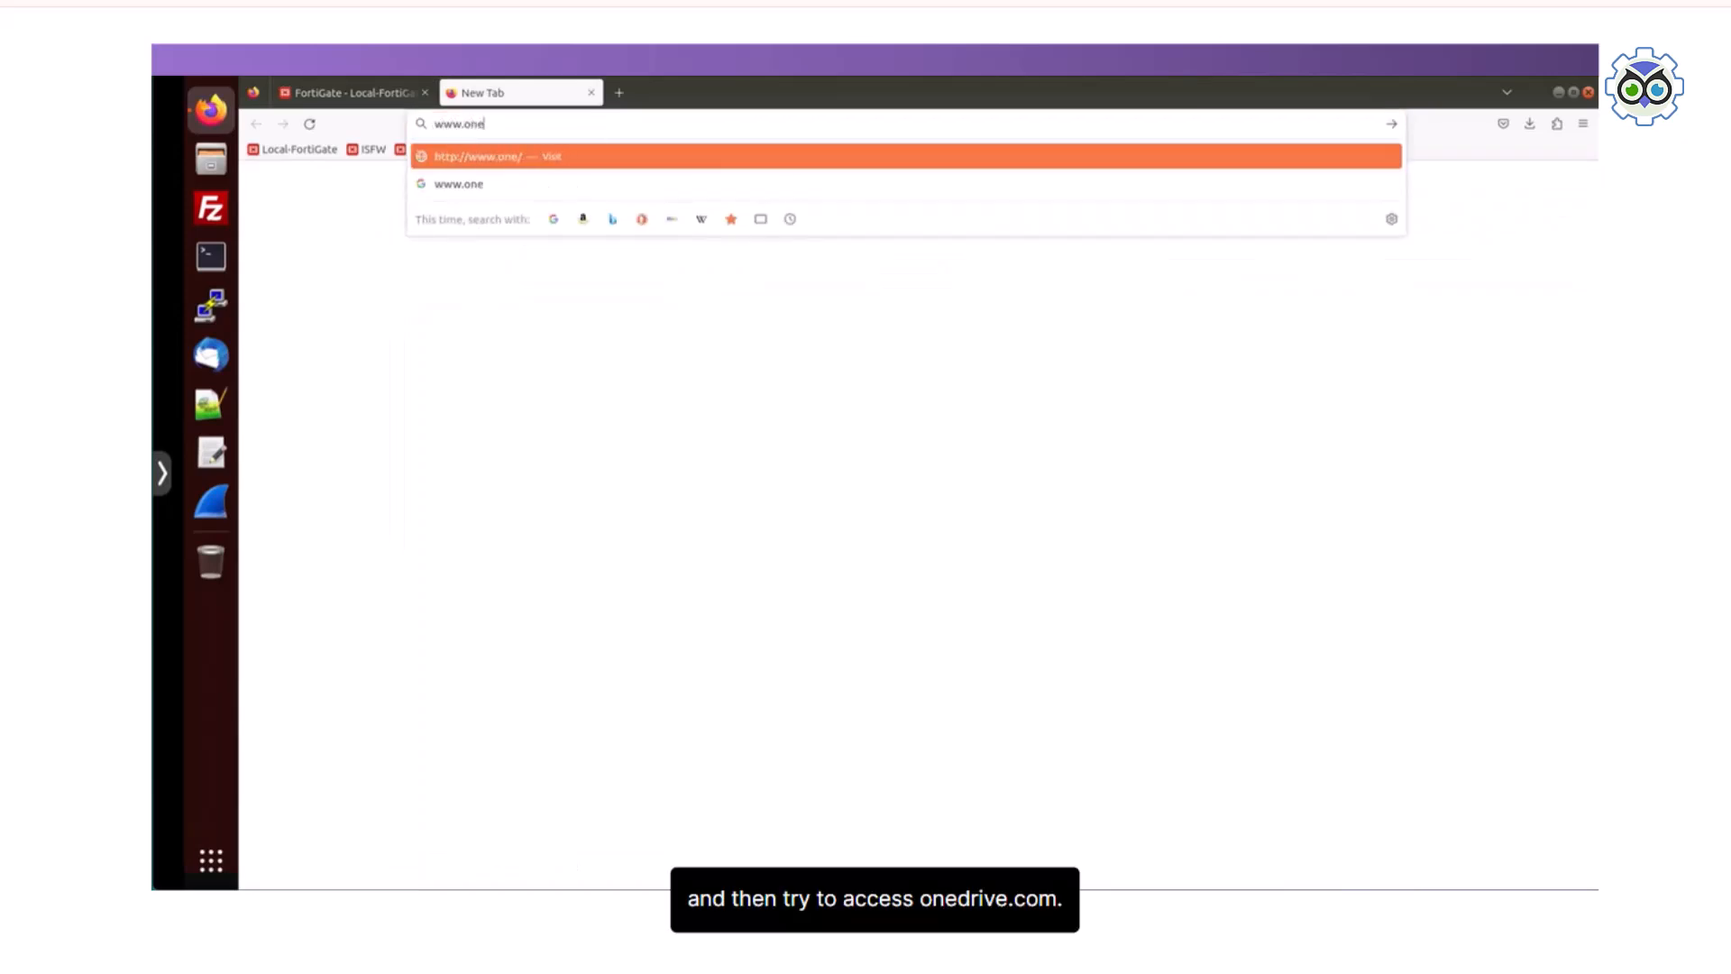
text(drive.com)
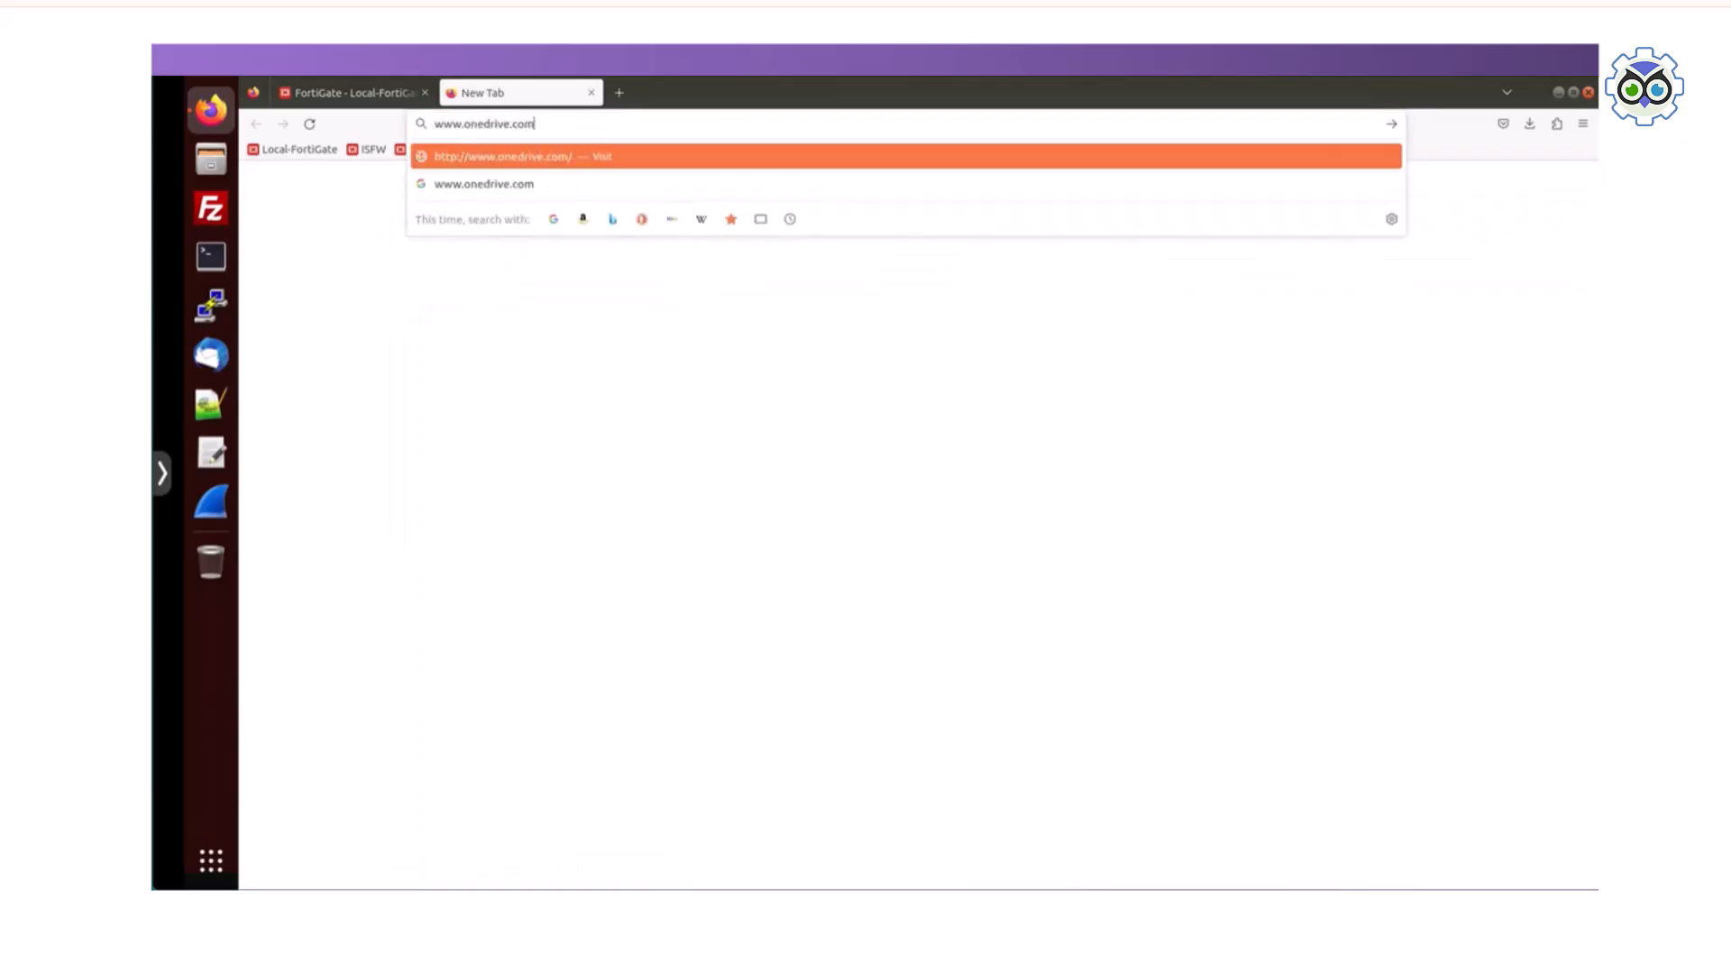
key(Return)
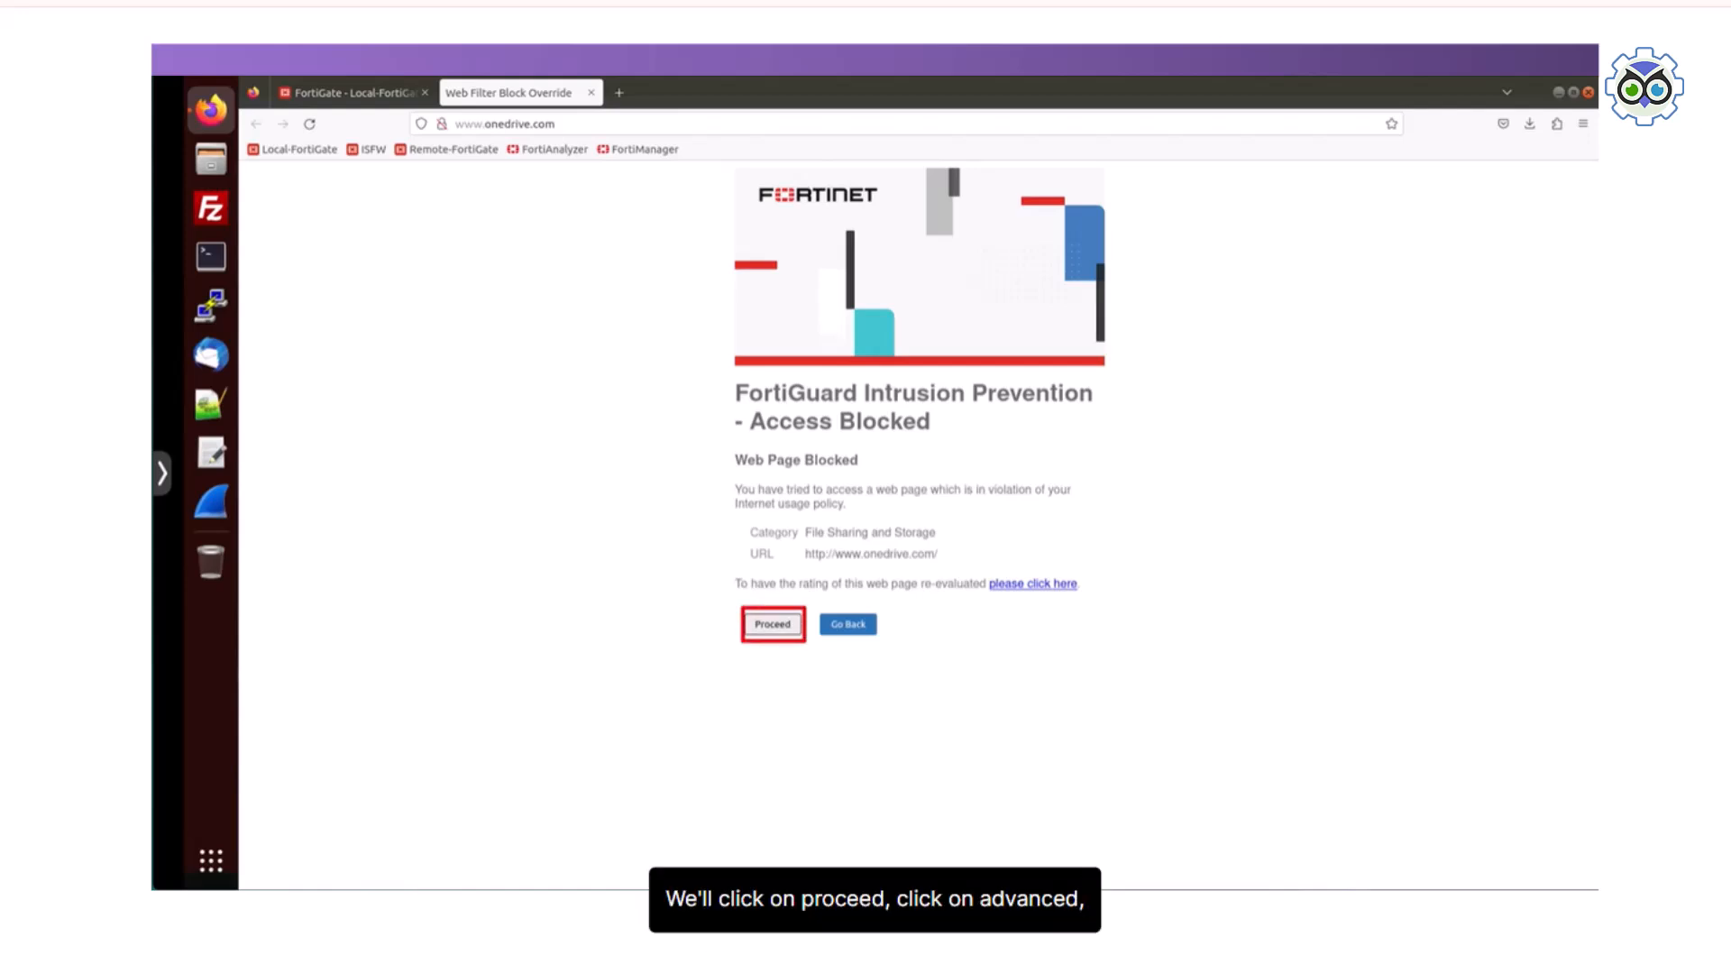
Step: Proceed past the FortiGuard block page for OneDrive and accept the certificate risk to reach the override login
click(772, 624)
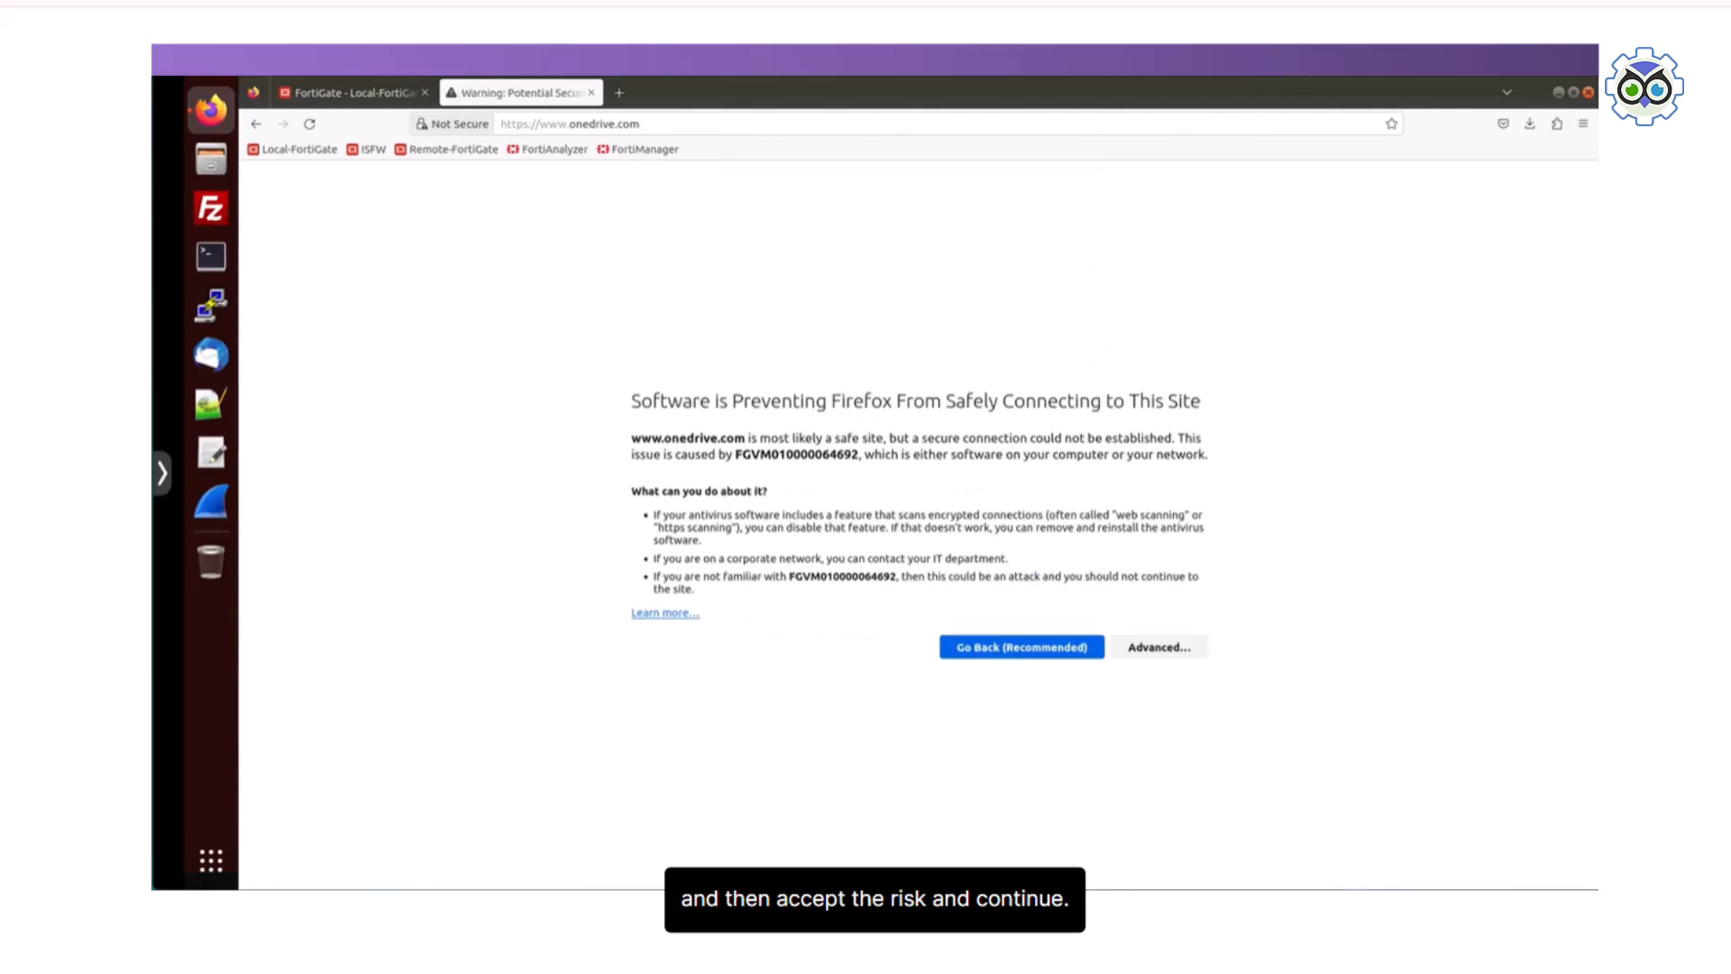
click(1159, 647)
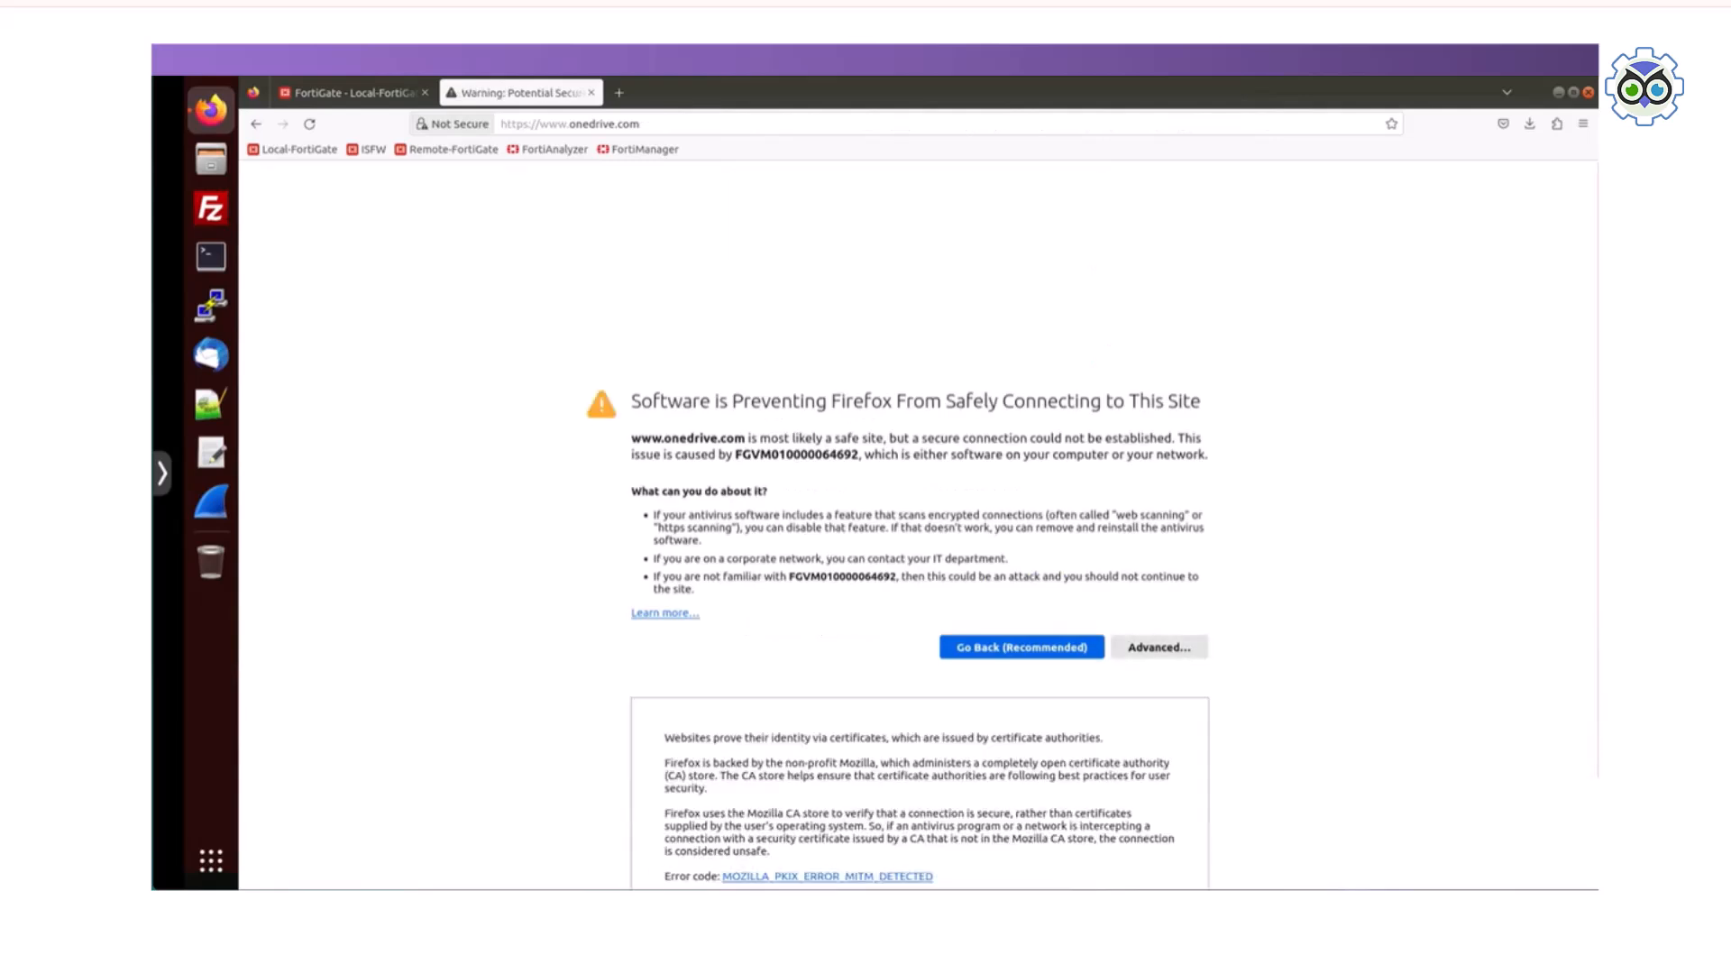
scroll(1159, 647, down, 3)
click(1109, 835)
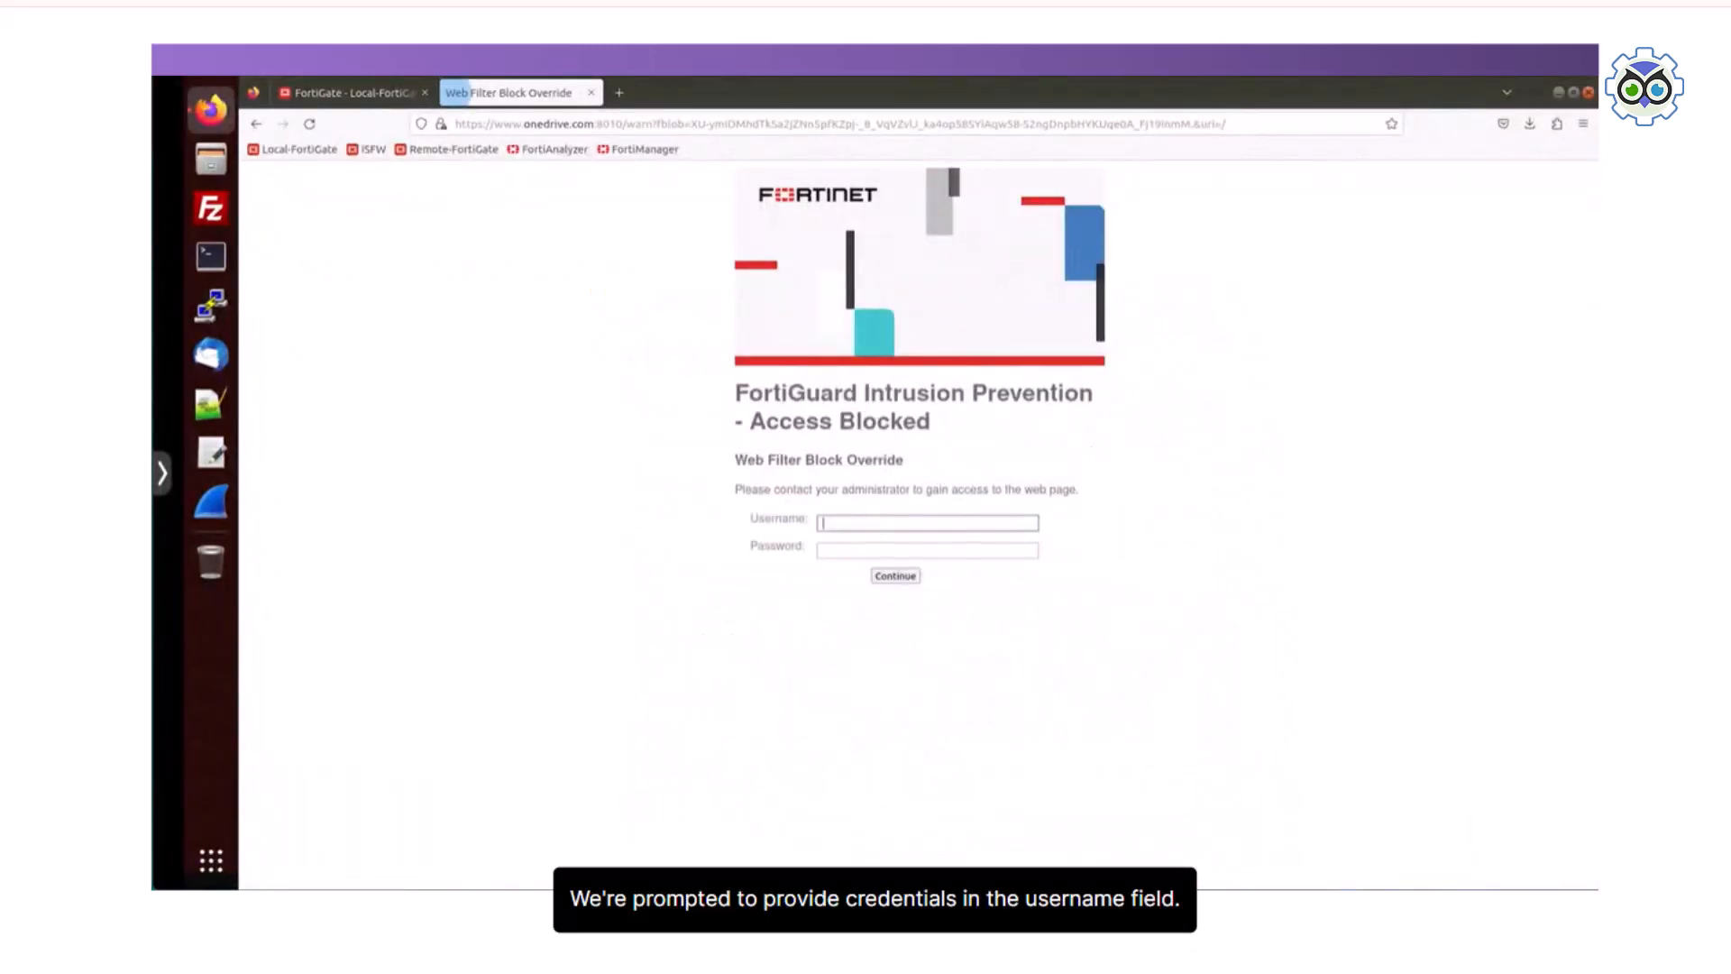
Step: Authenticate the web filter override as student with the account password, then close the OneDrive tab
text(student)
key(Tab)
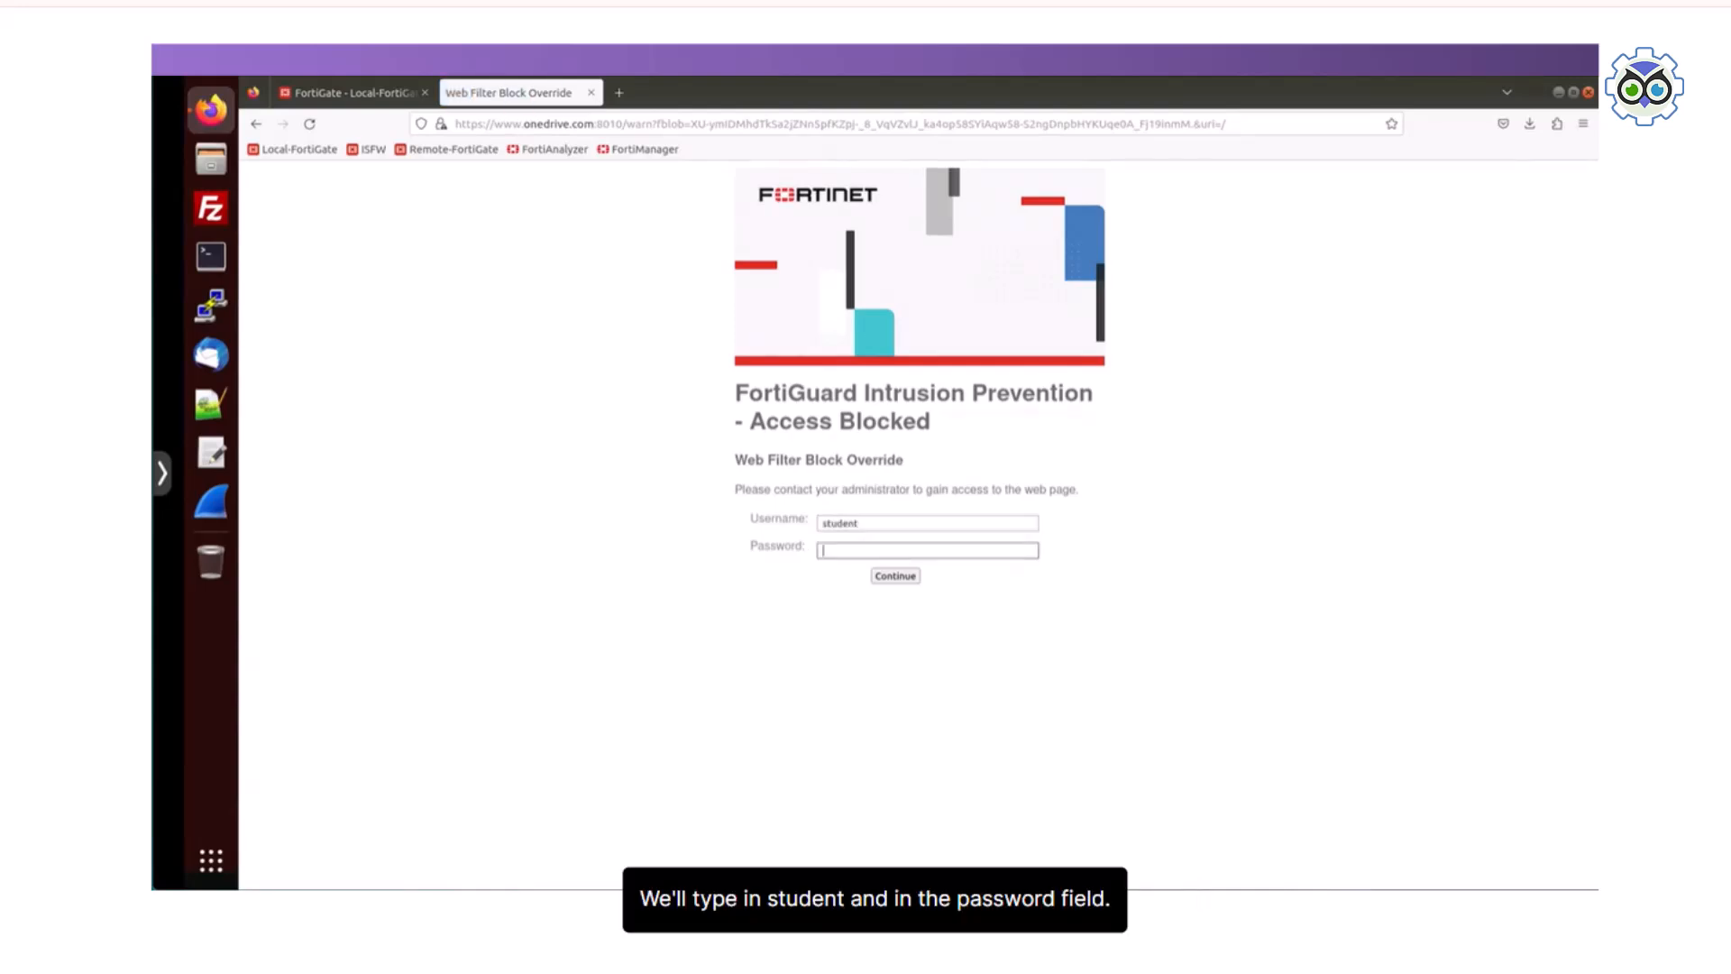
text(Fortinet)
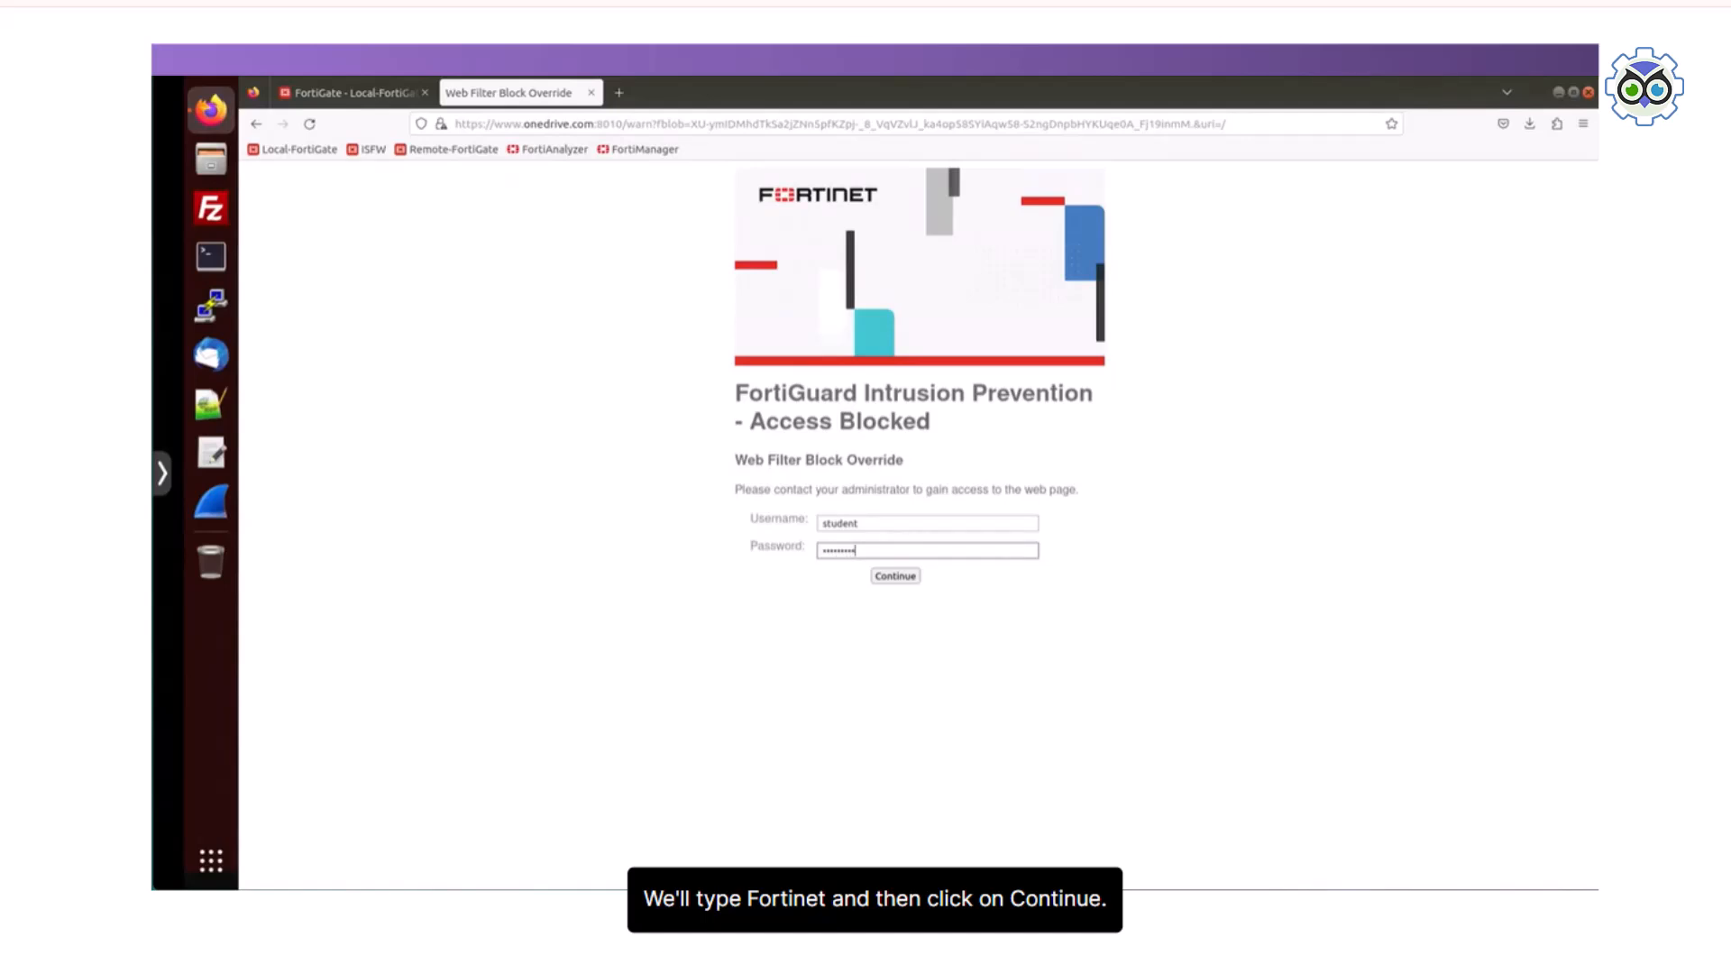
key(Return)
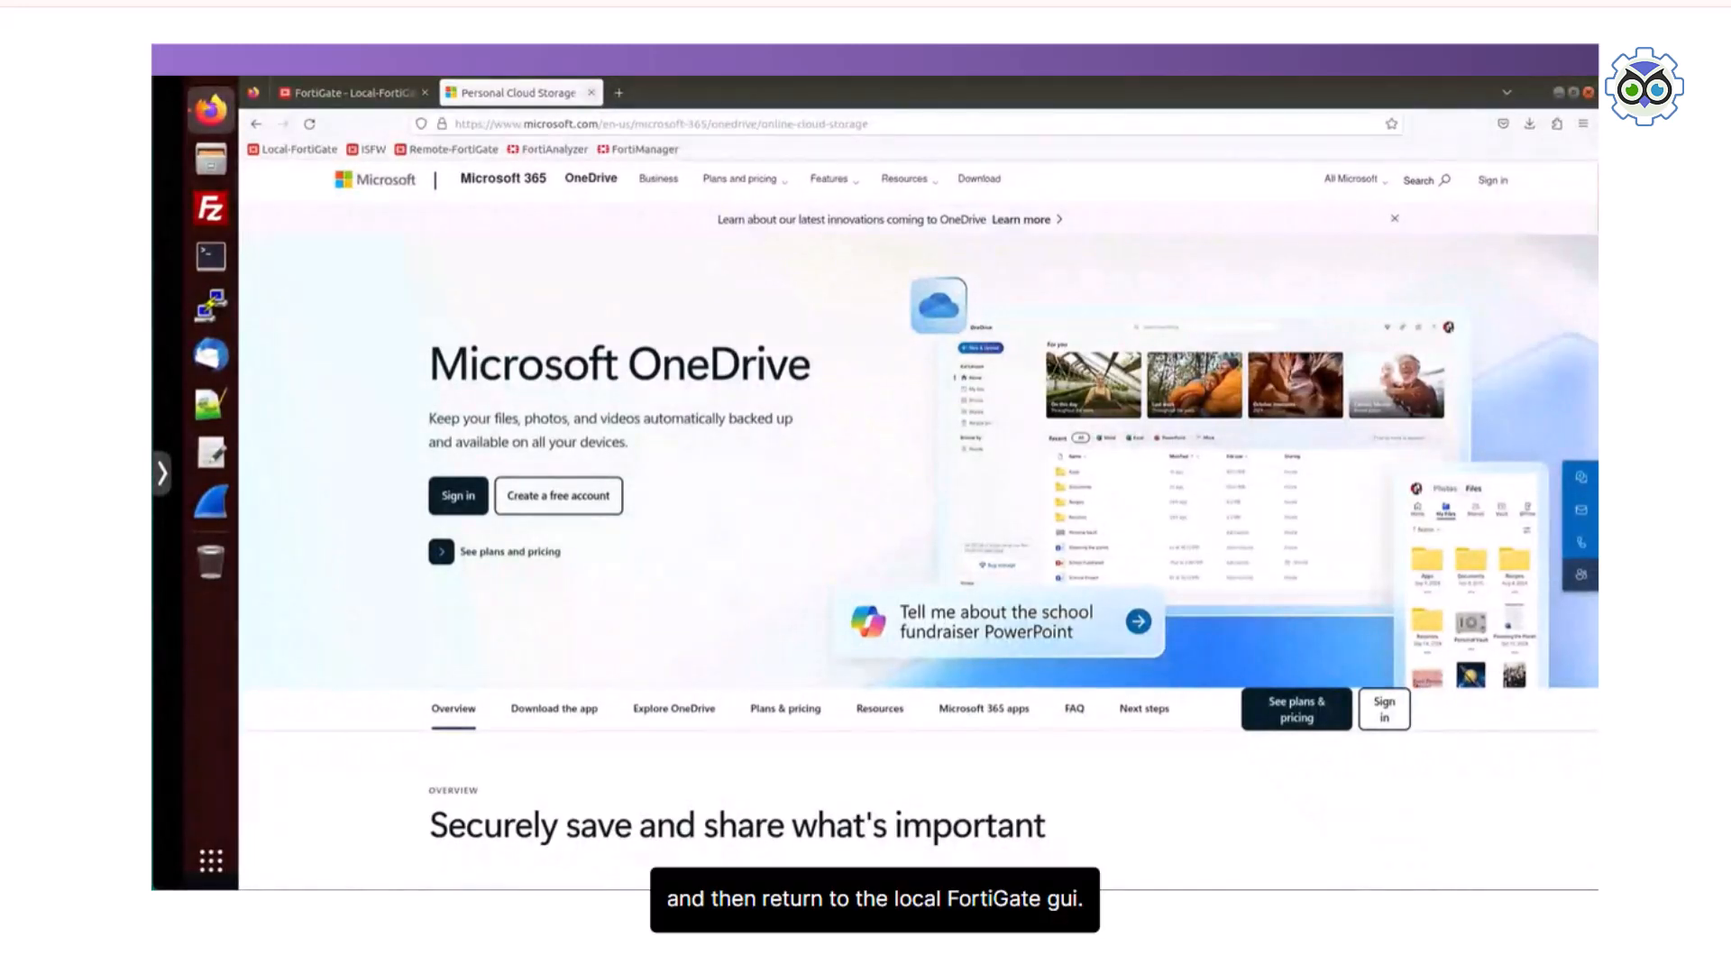
key(ctrl+w)
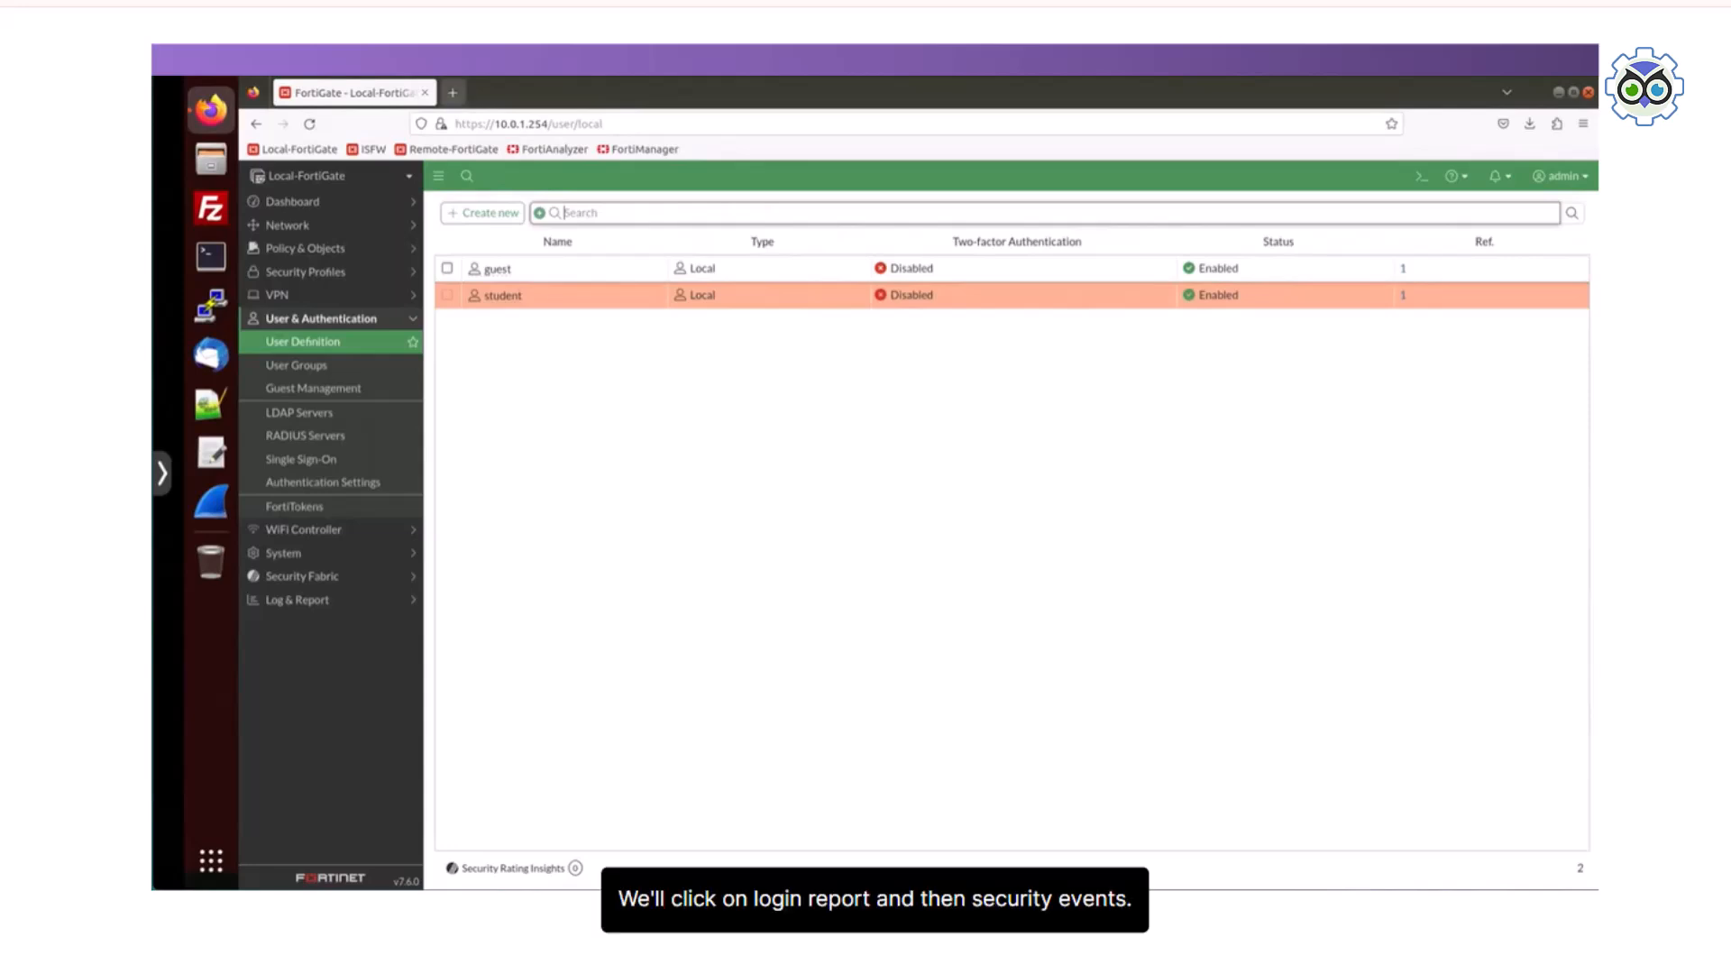
Step: Open the Web Filter logs from the Security Events summary under Log & Report
click(298, 600)
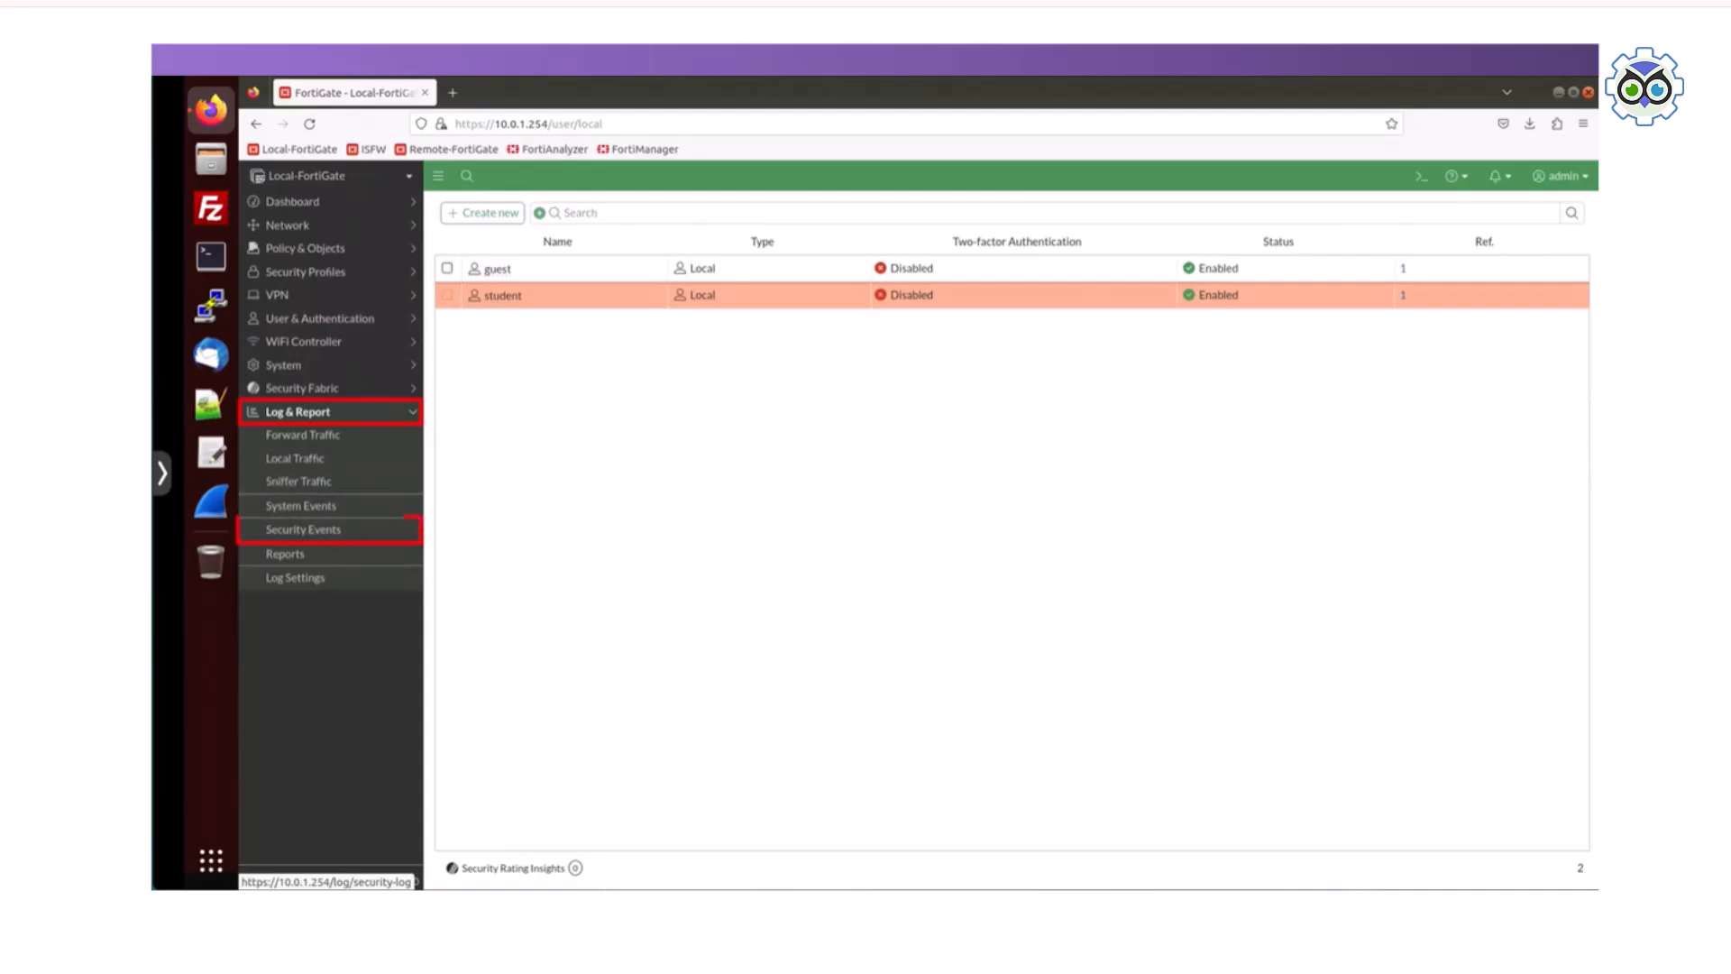
click(303, 529)
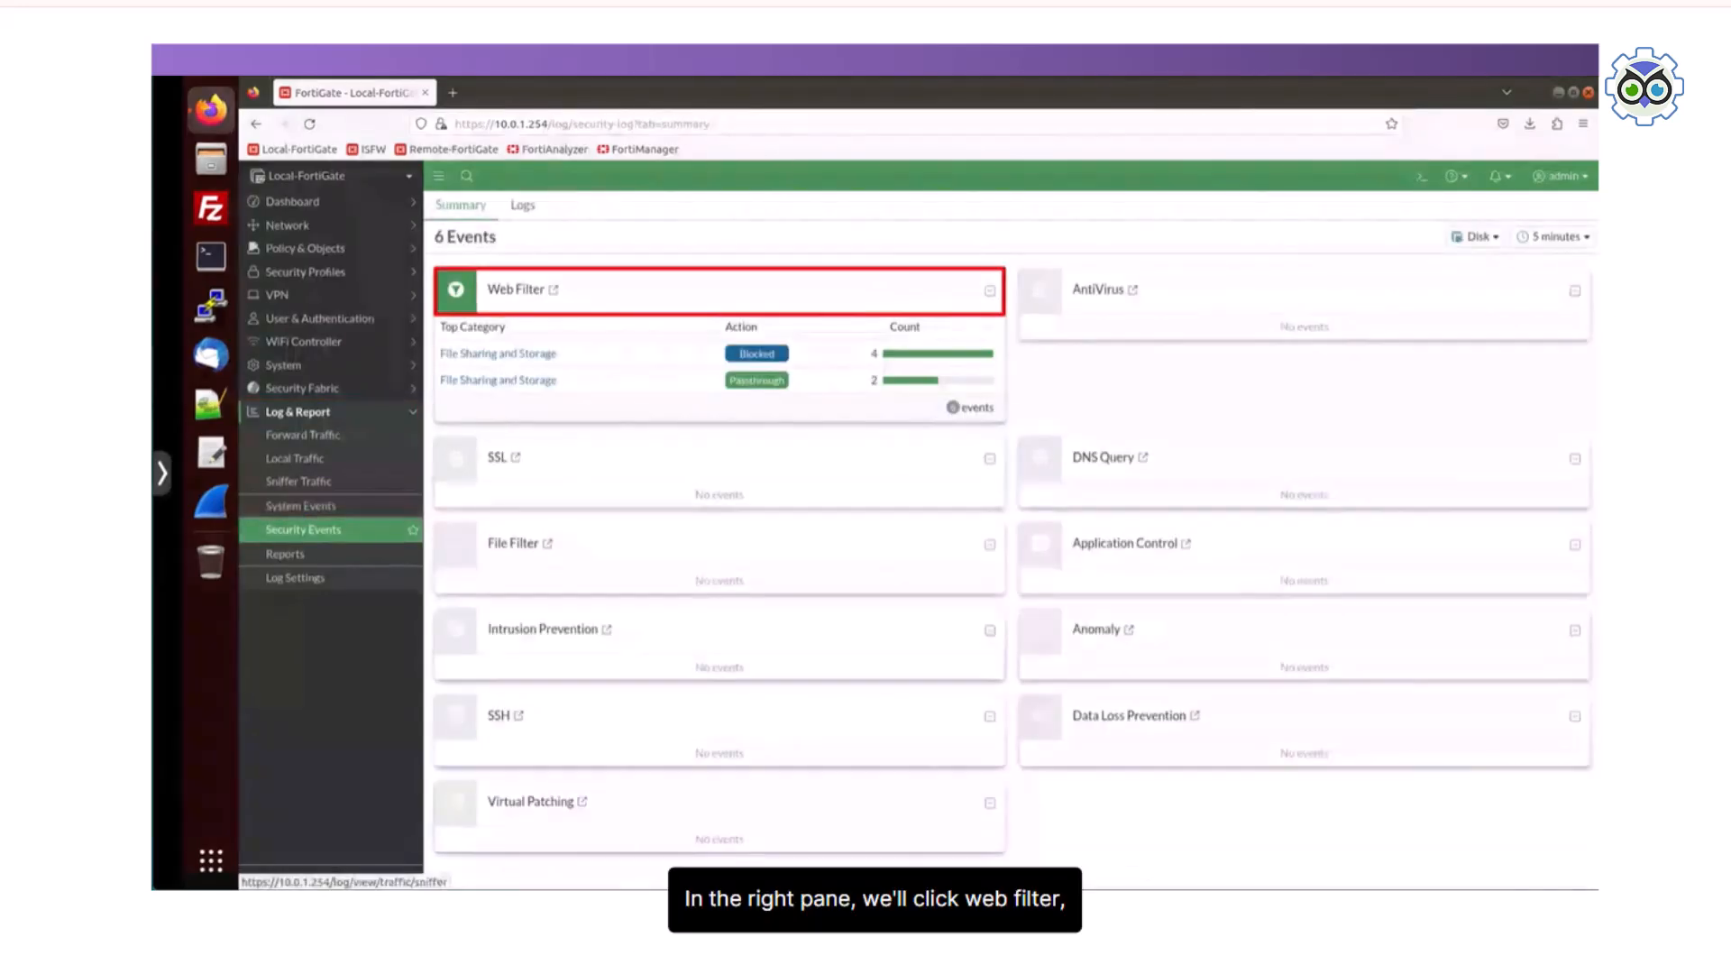
click(523, 289)
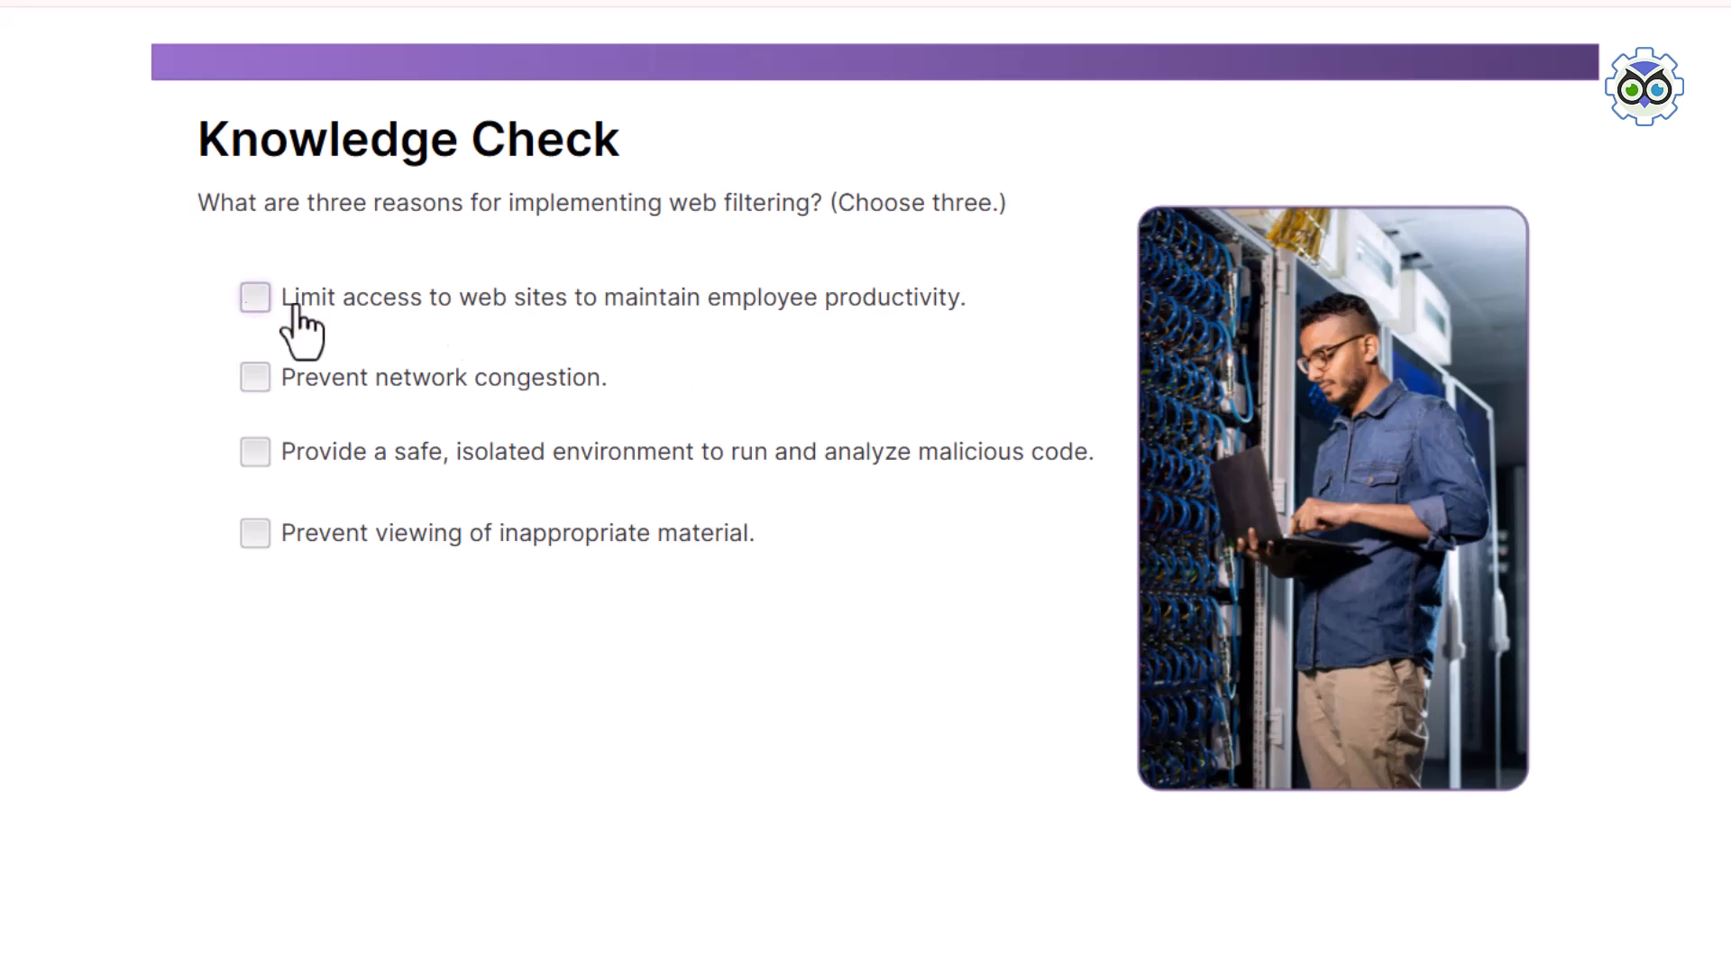
Step: Answer the web filtering knowledge check with maintaining employee productivity, preventing network congestion and preventing viewing of inappropriate material, and continue past the feedback
click(257, 299)
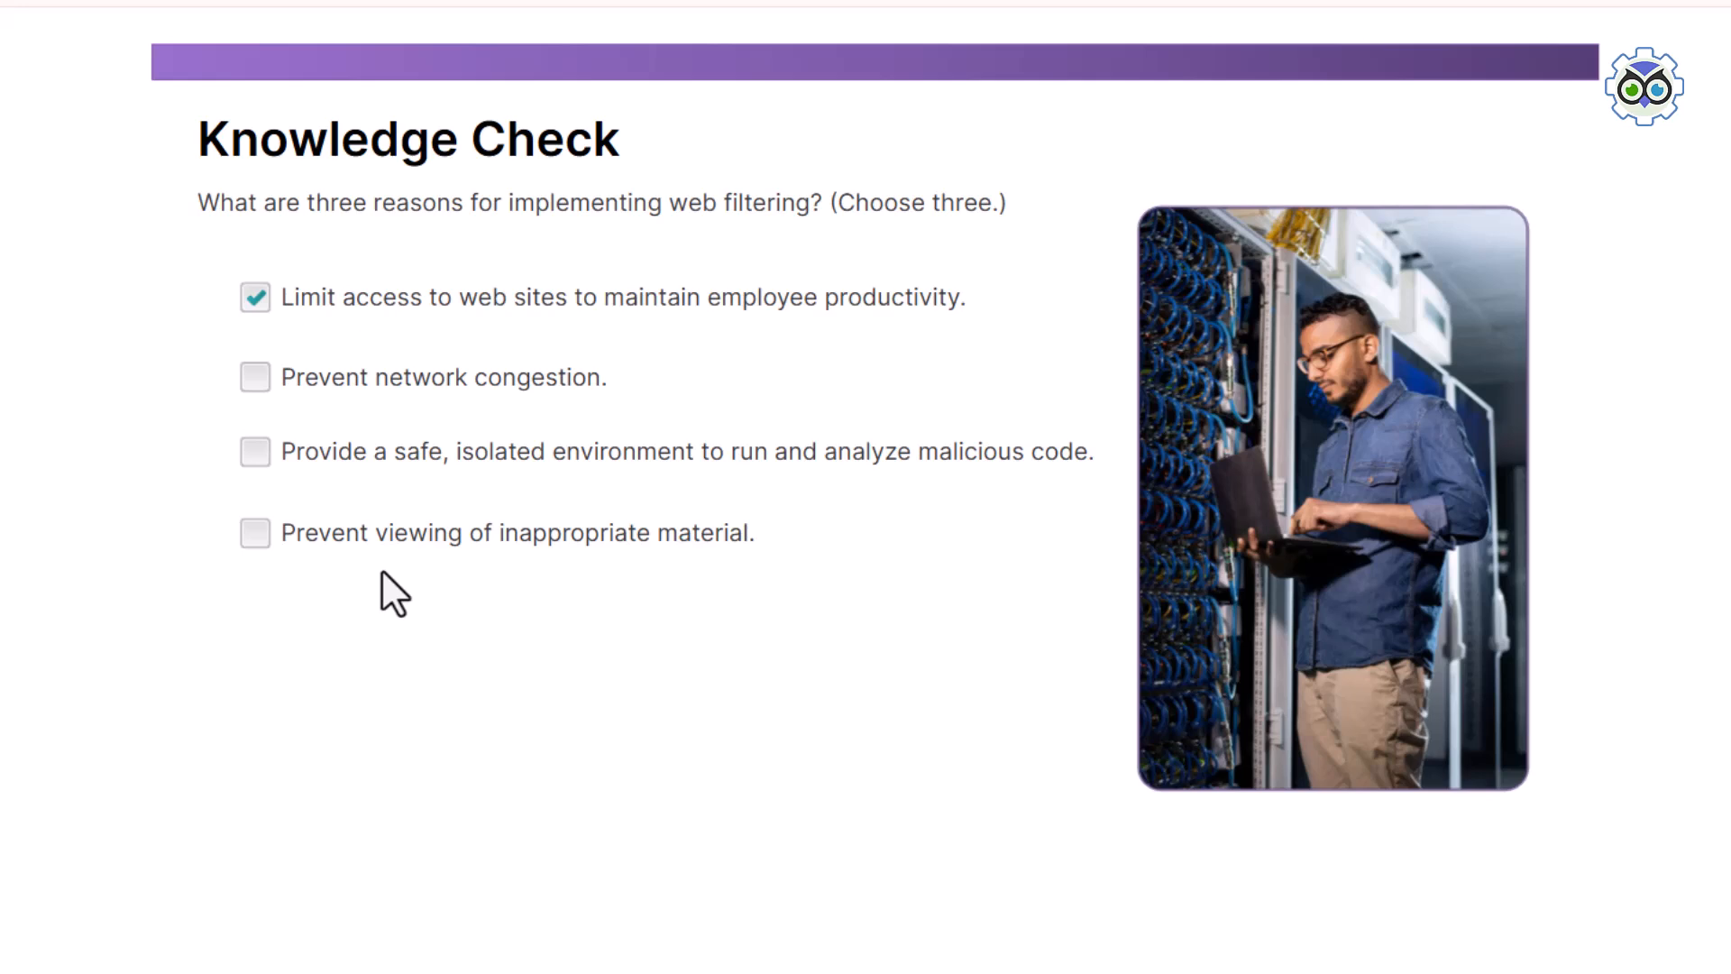
click(349, 544)
click(387, 458)
click(388, 457)
click(377, 385)
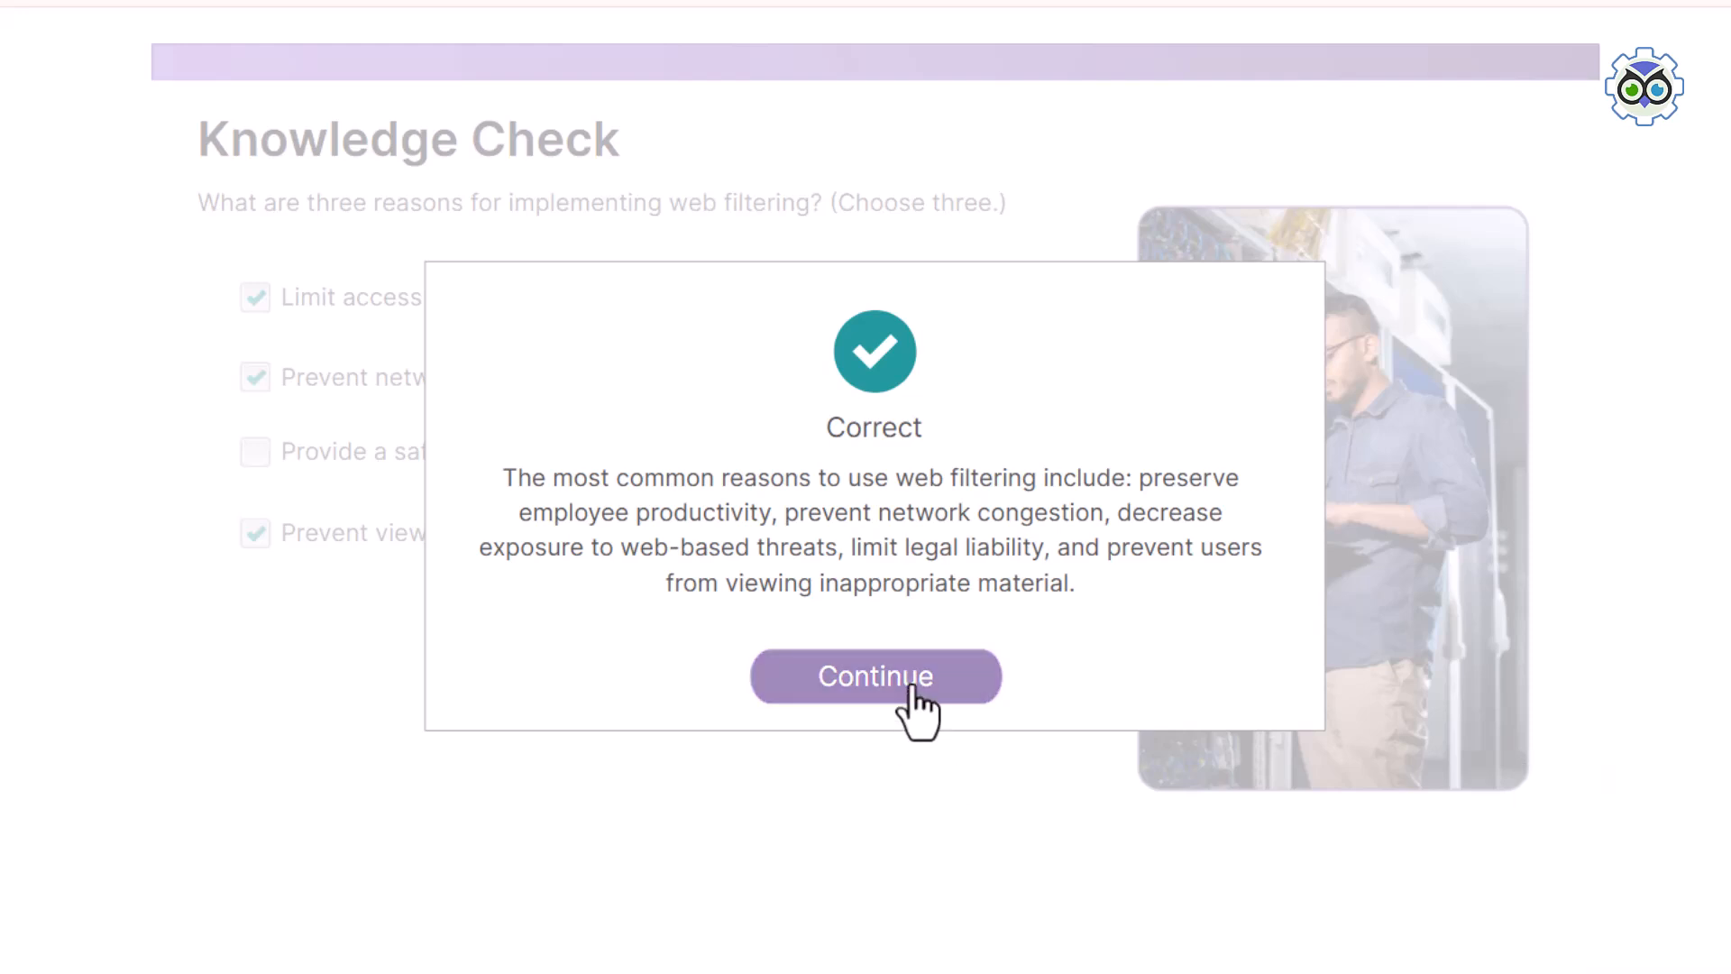
click(916, 700)
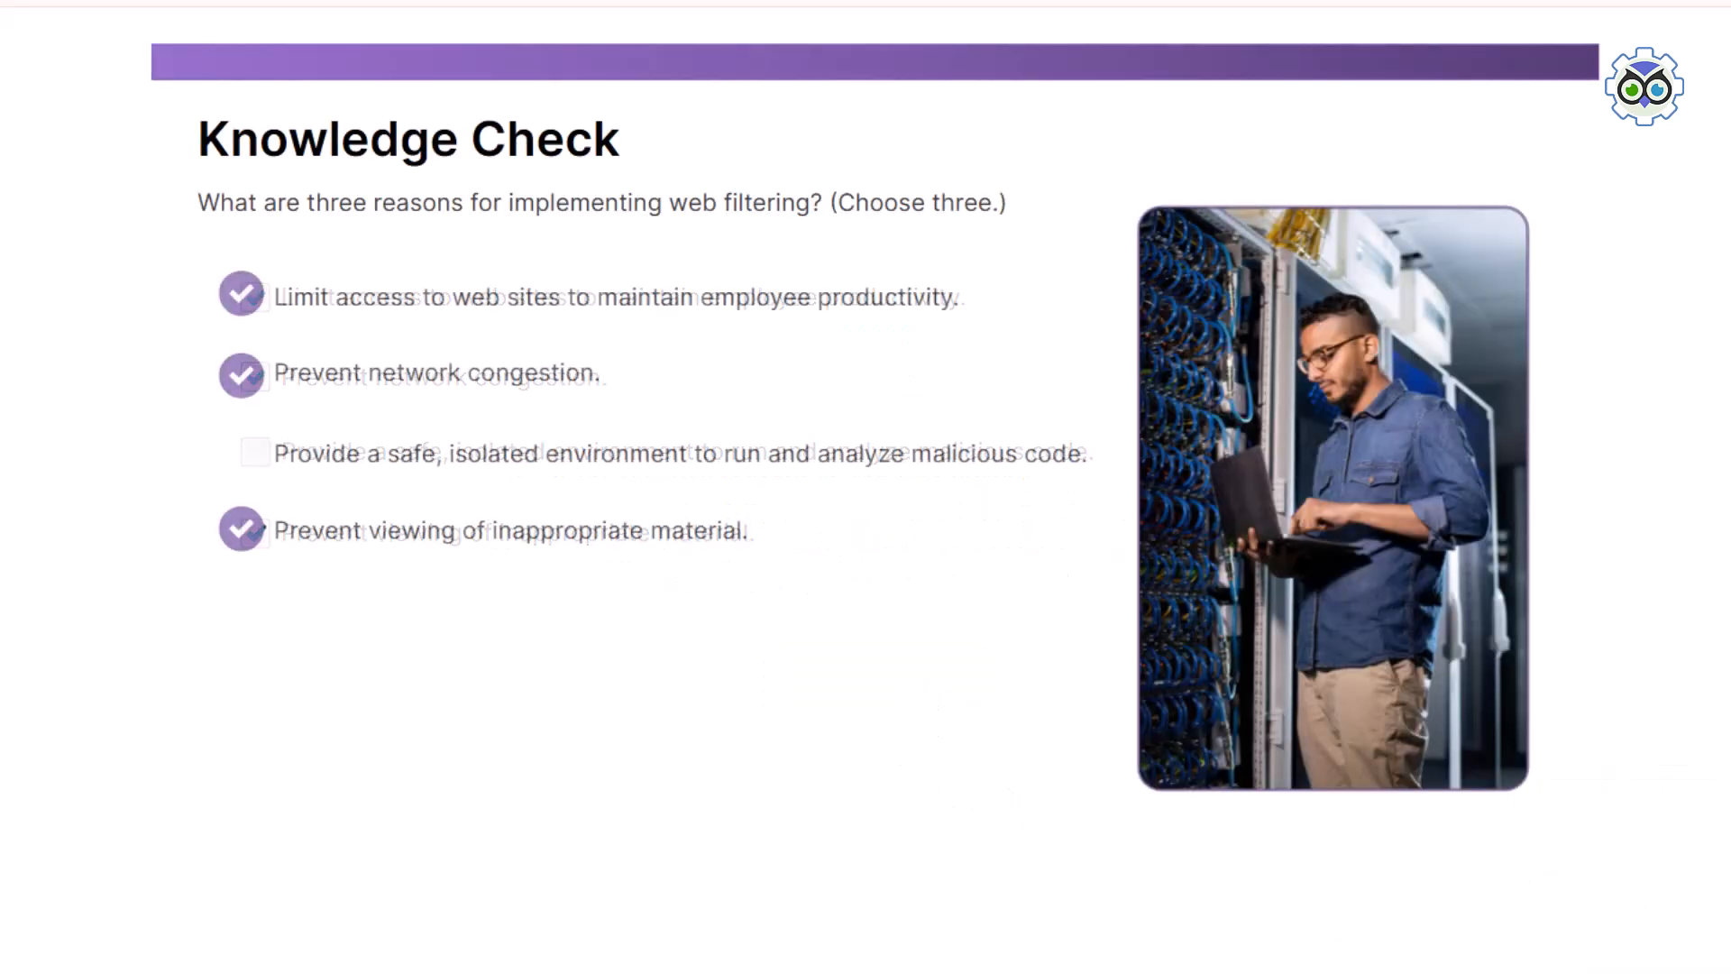